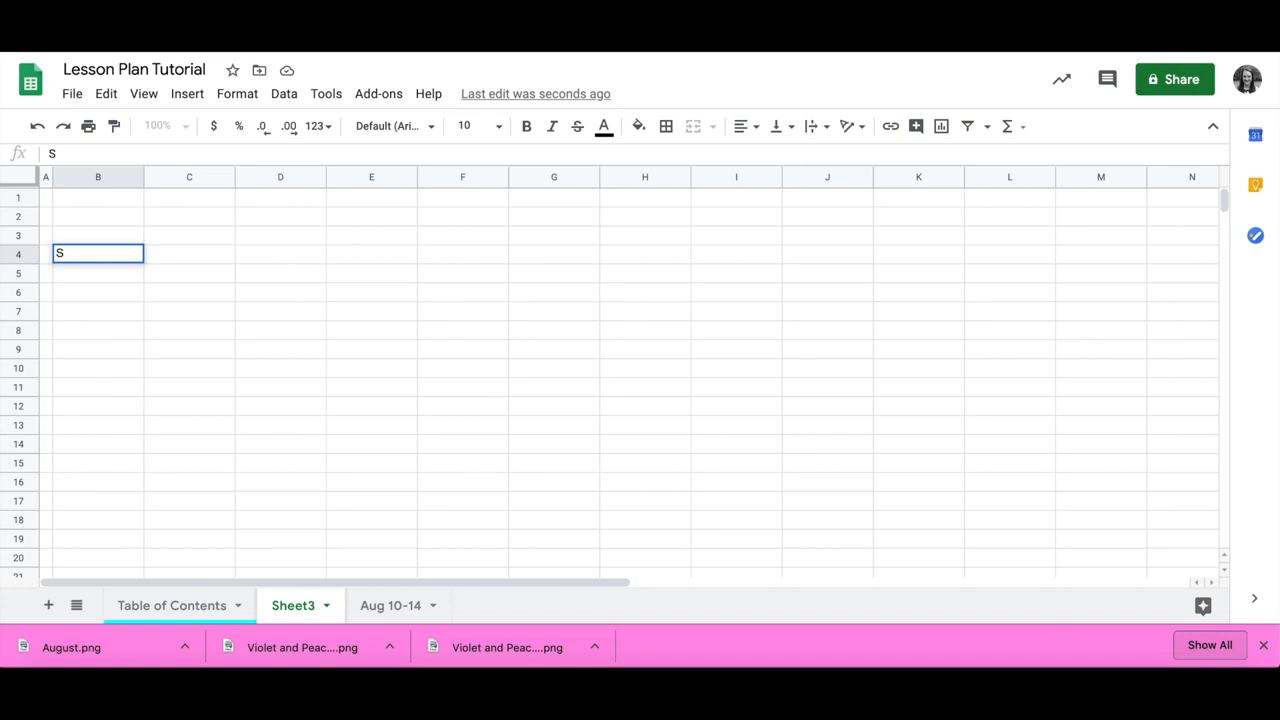
Step: Enter Sunday, Monday and Tuesday in B4:D4 and autofill the remaining weekdays through Saturday in H4
text(ay)
key(Tab)
text(Monday)
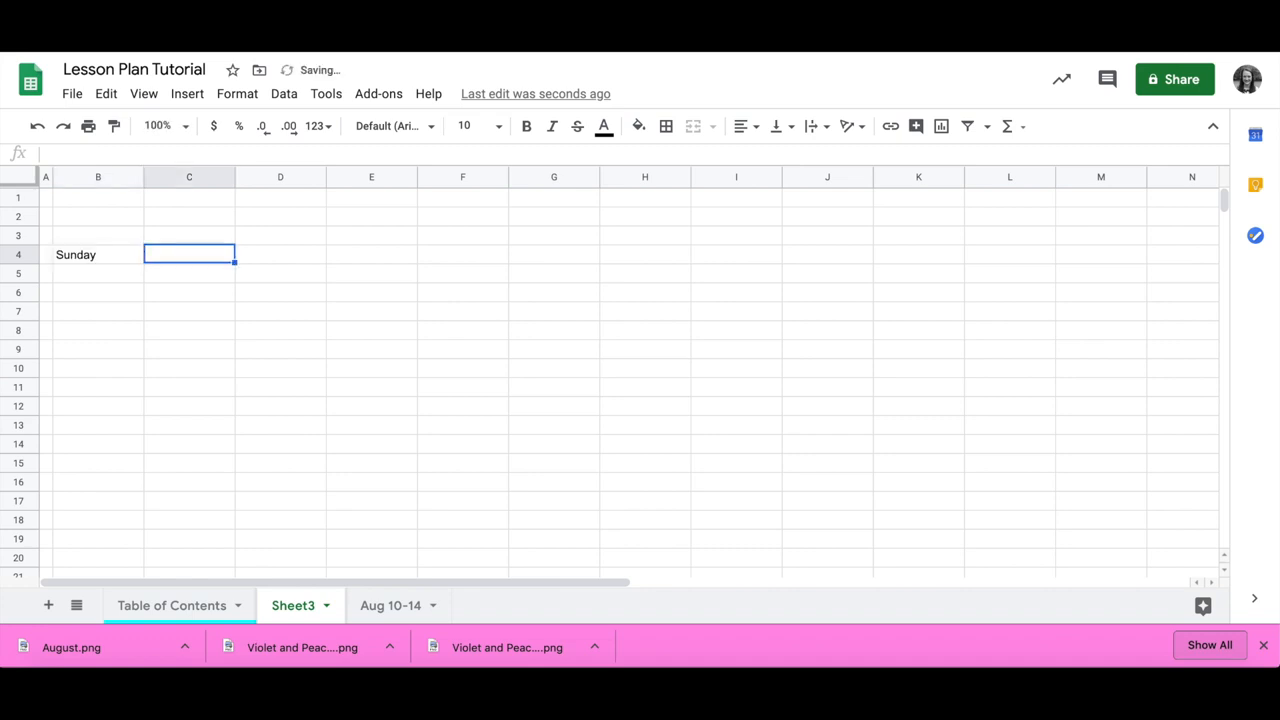
key(Tab)
text(Tuessday)
key(BackSpace)
key(BackSpace)
key(BackSpace)
key(BackSpace)
text(day)
key(Tab)
key(Left)
drag(326, 262, 617, 269)
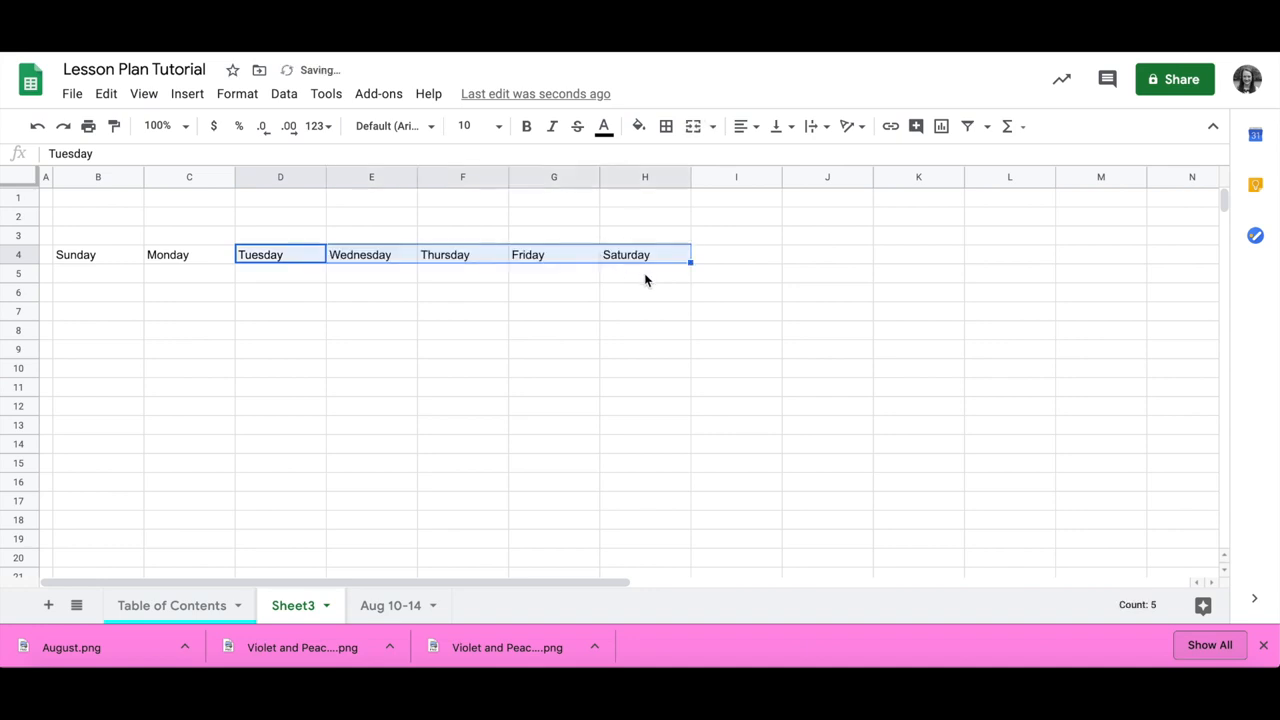
Step: Merge the range B1:H3 above the weekday names into a single cell
click(123, 197)
click(660, 236)
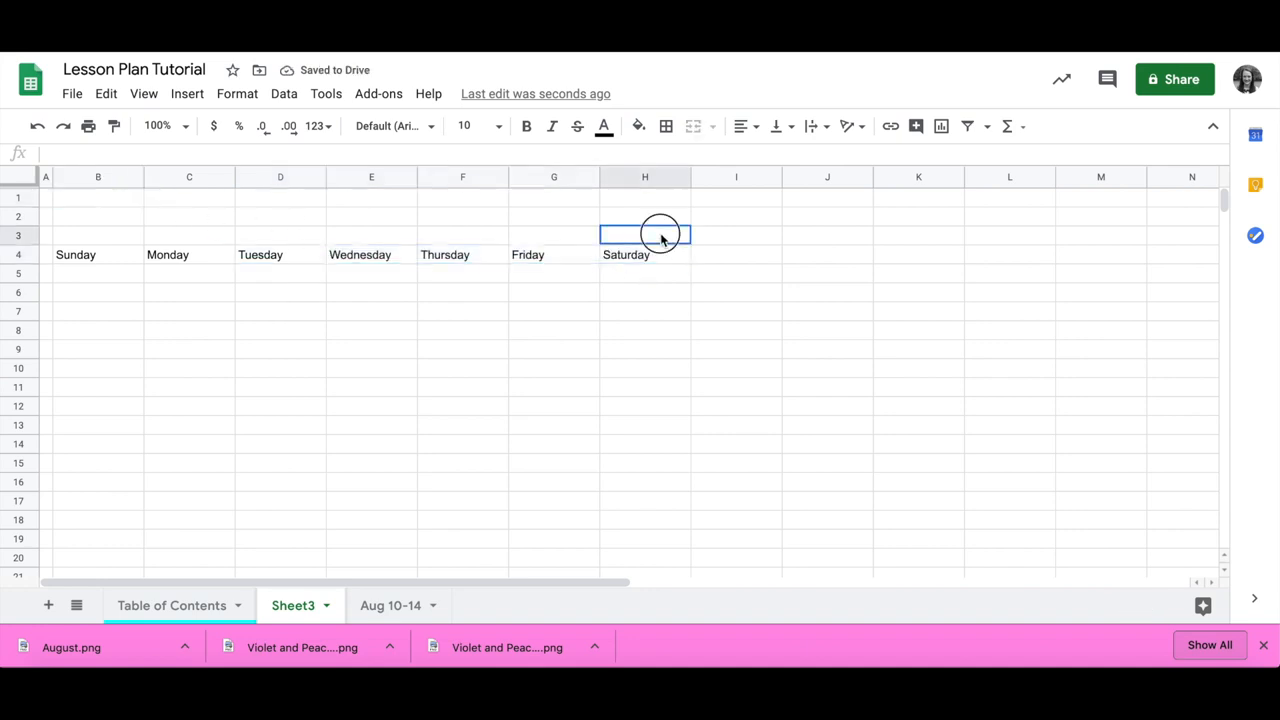
shift+click(96, 200)
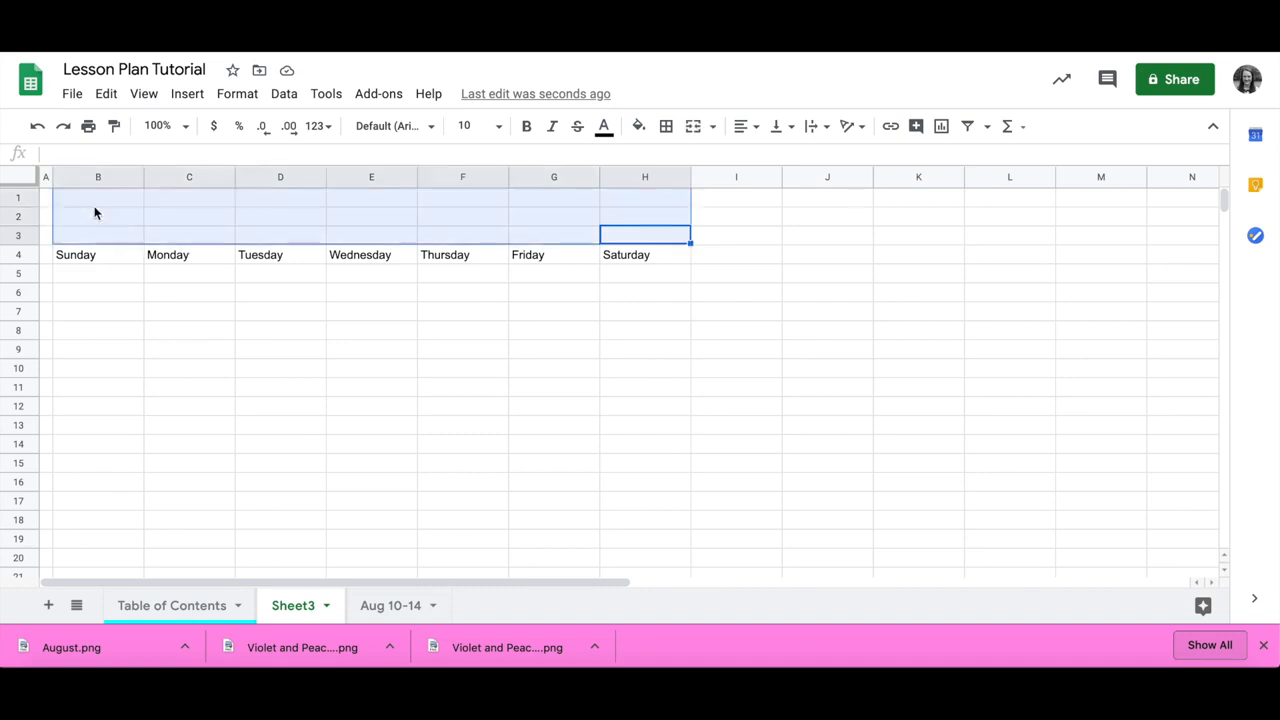
click(693, 126)
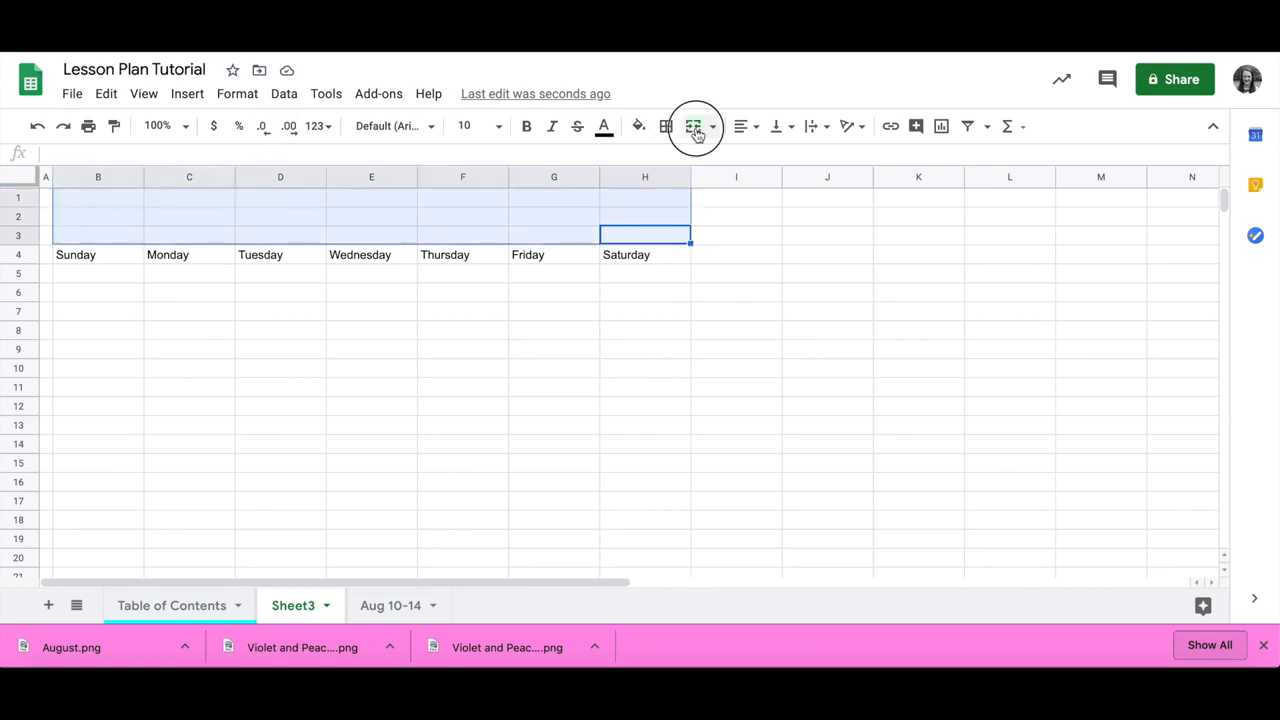
Step: Insert August.png as an in-cell image in the merged cell above the weekdays
click(188, 95)
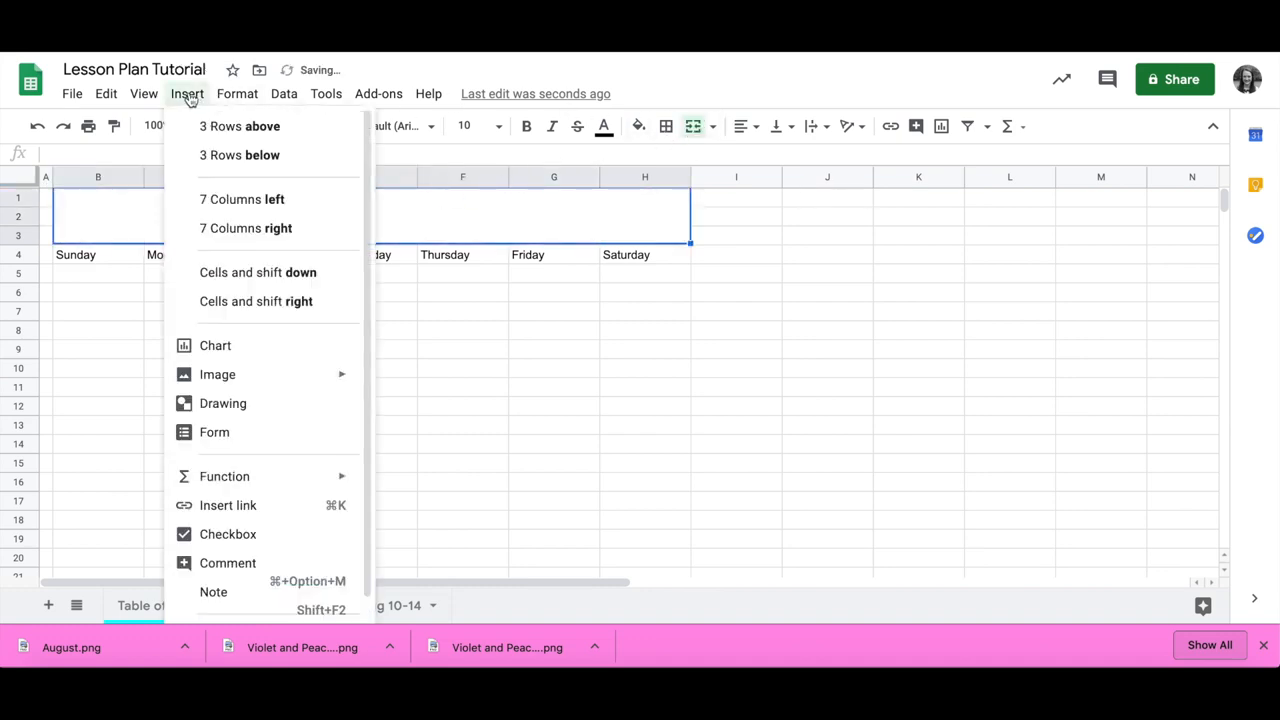
mouse_move(310, 378)
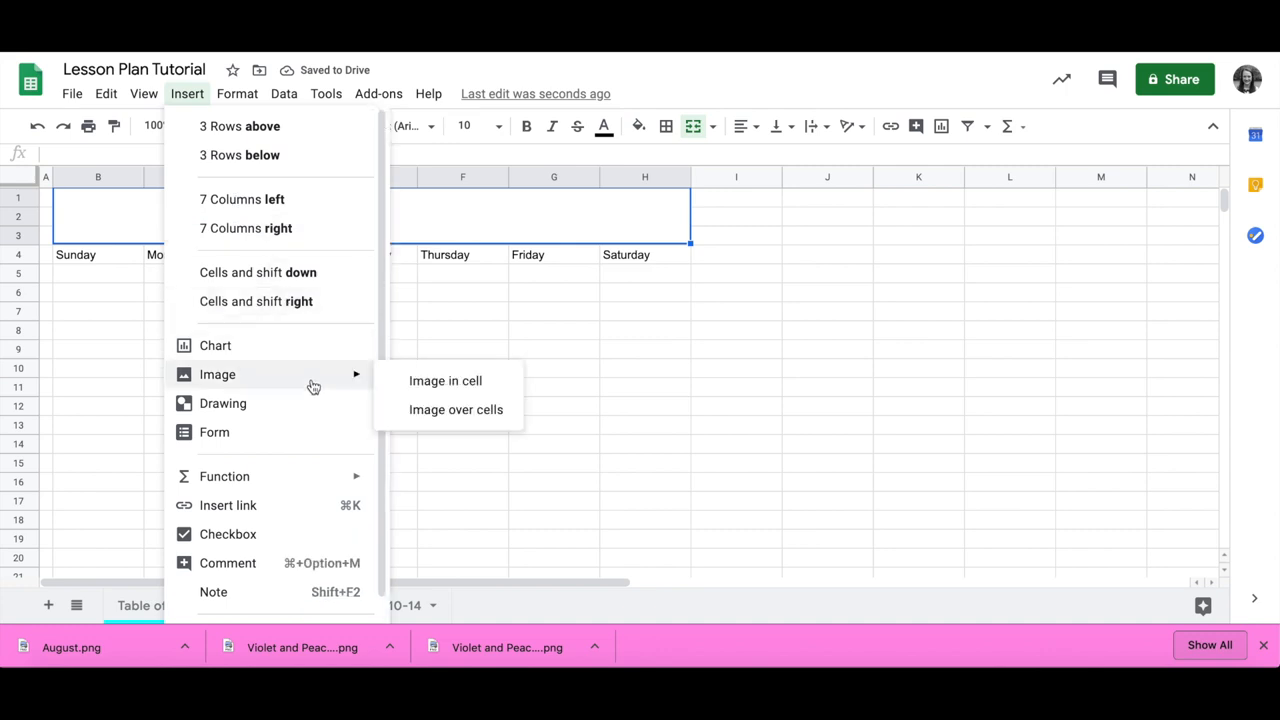
click(443, 381)
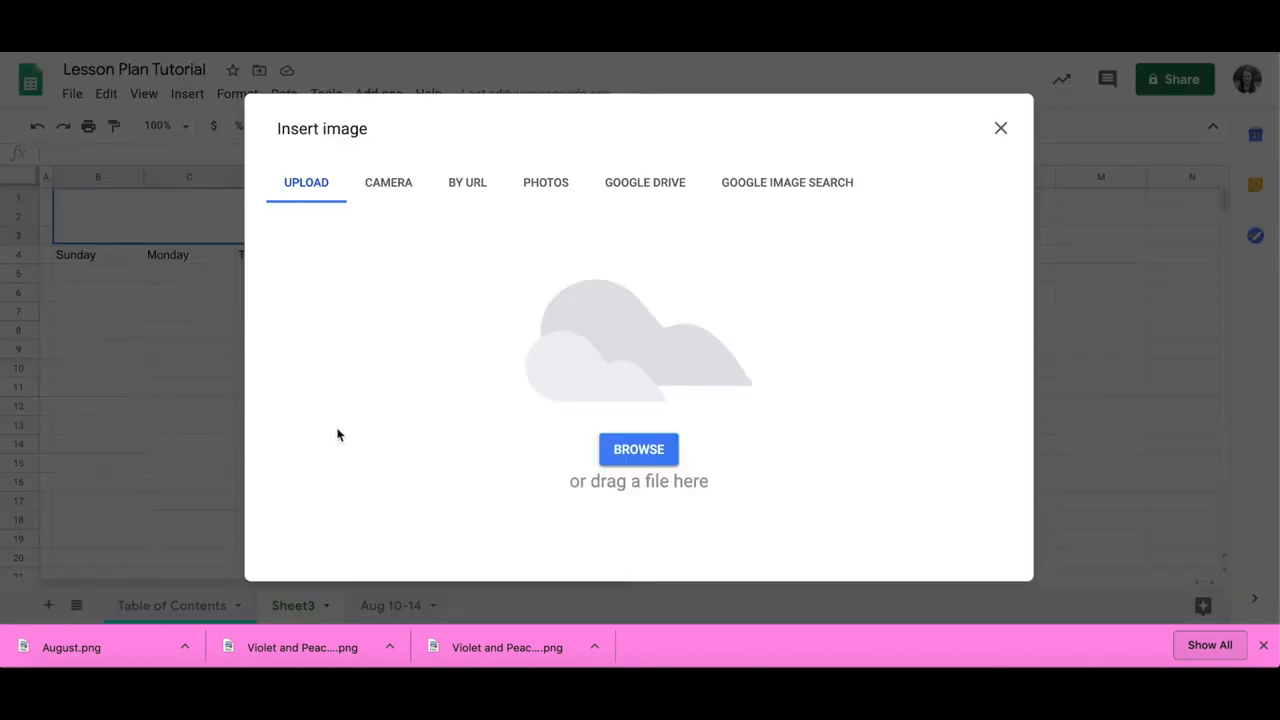
drag(95, 648, 586, 417)
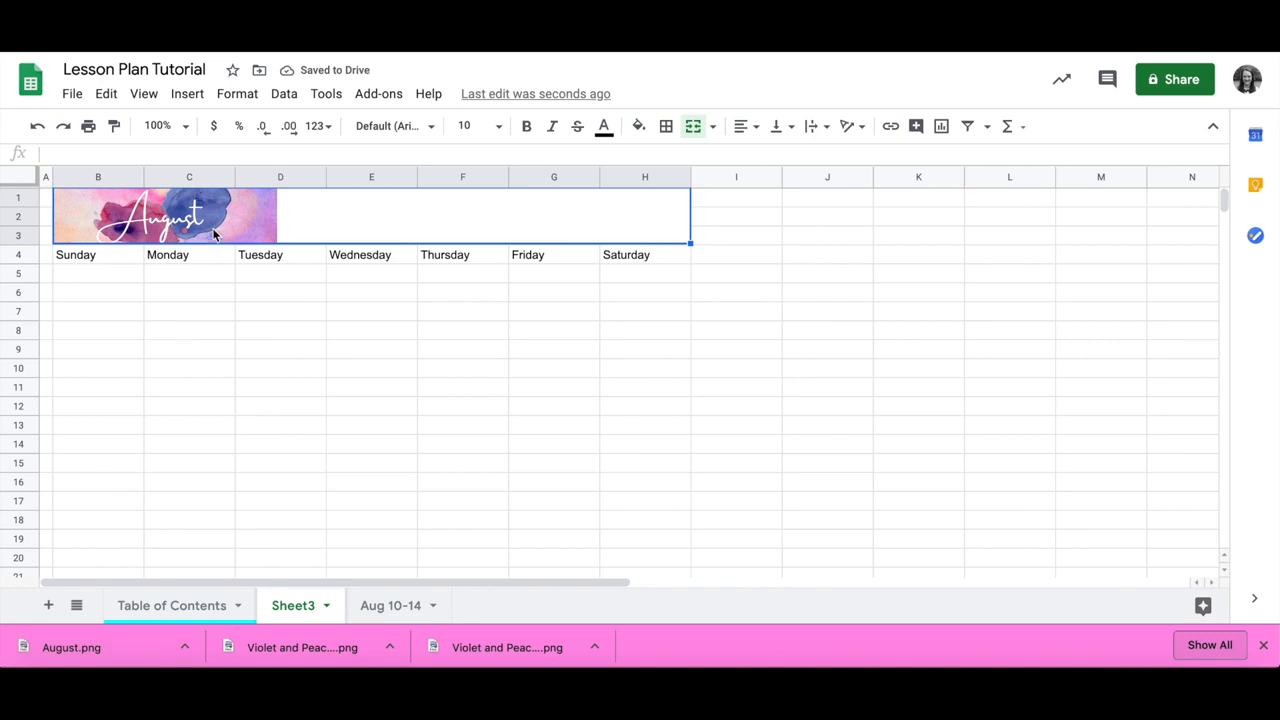
Step: Increase row 3's height so the August banner spans the merged width, and insert a narrow blank row above it
drag(26, 245, 16, 347)
right_click(16, 197)
click(62, 252)
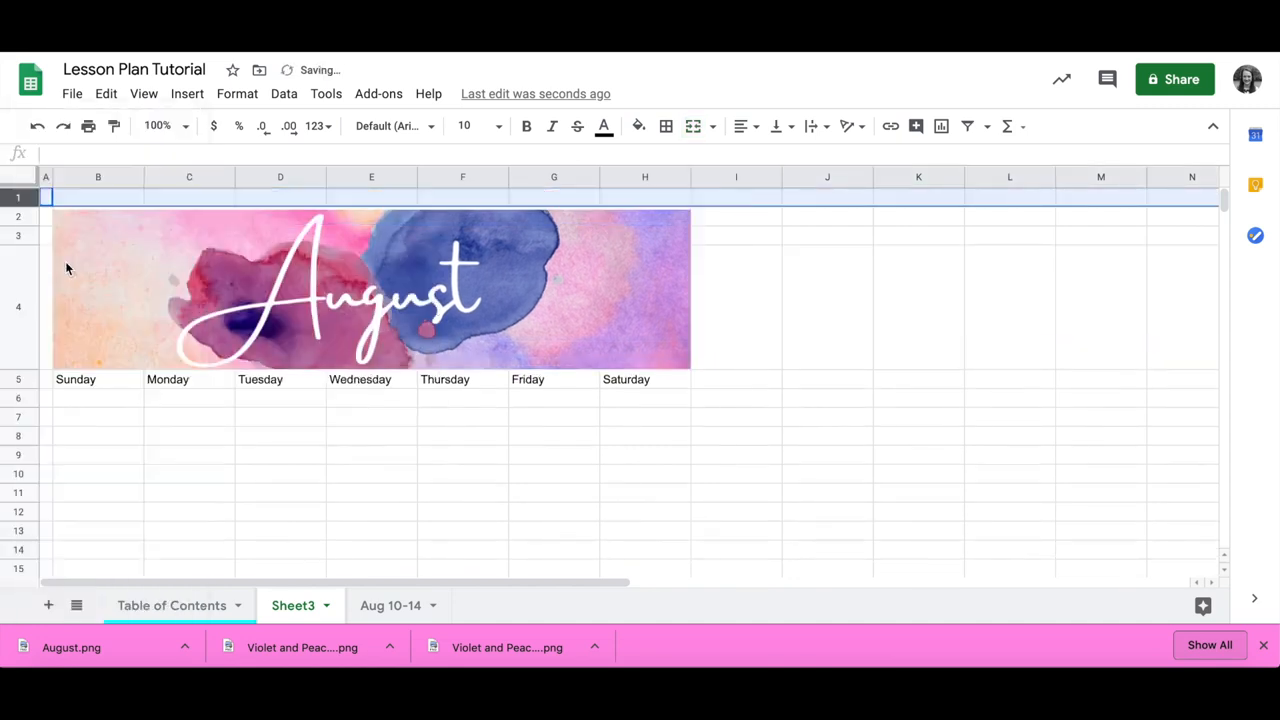
drag(16, 202, 17, 192)
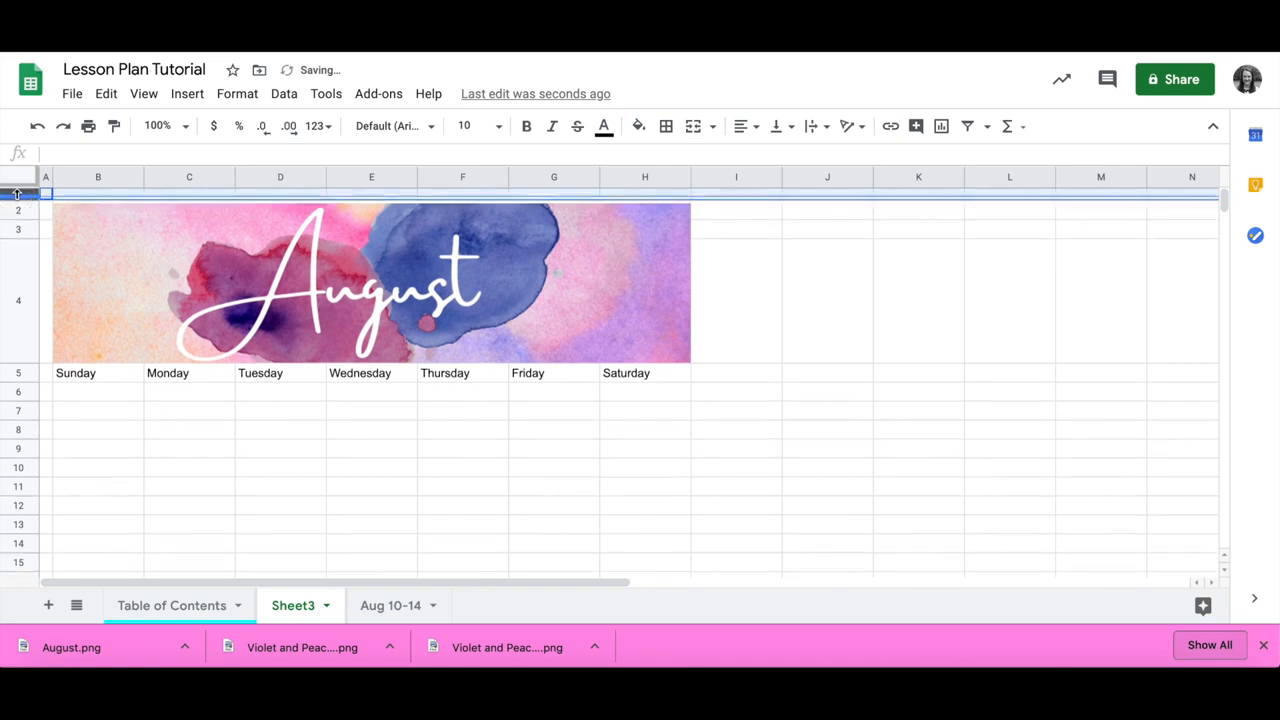
Step: Enter 1 under Saturday in H6 and merge H6:H9 into one day cell
click(121, 400)
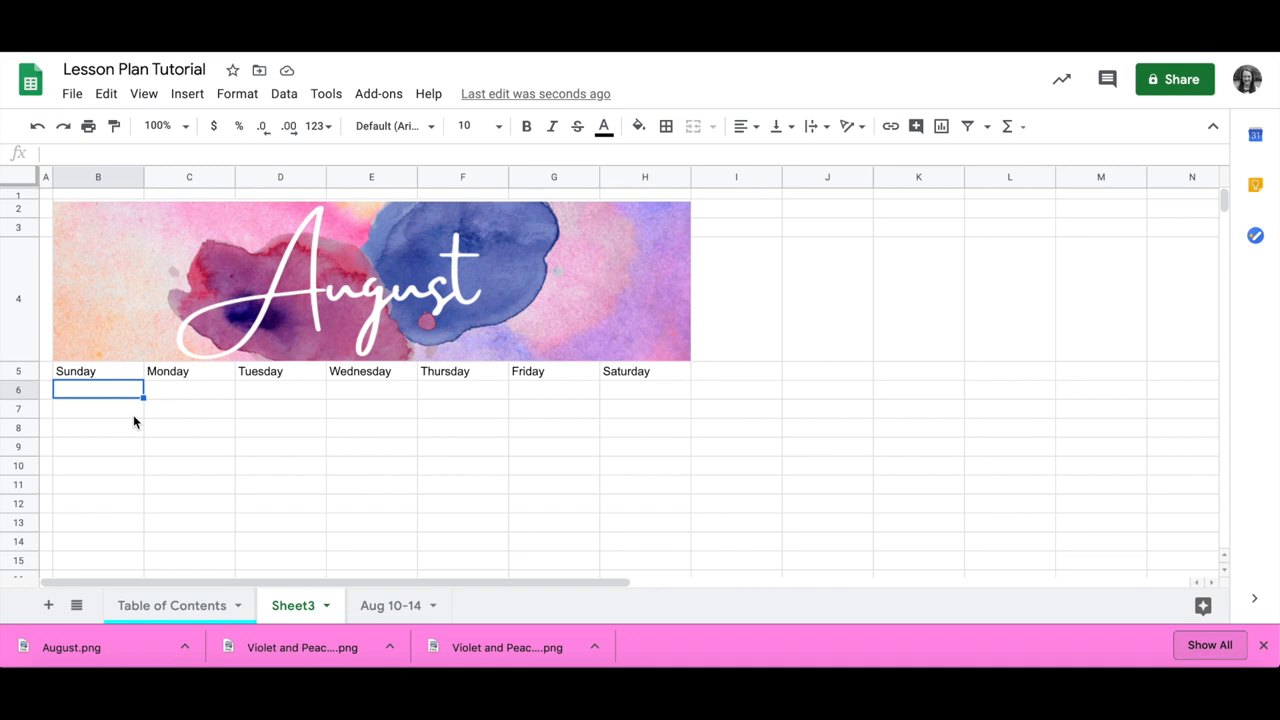
click(607, 394)
text(1)
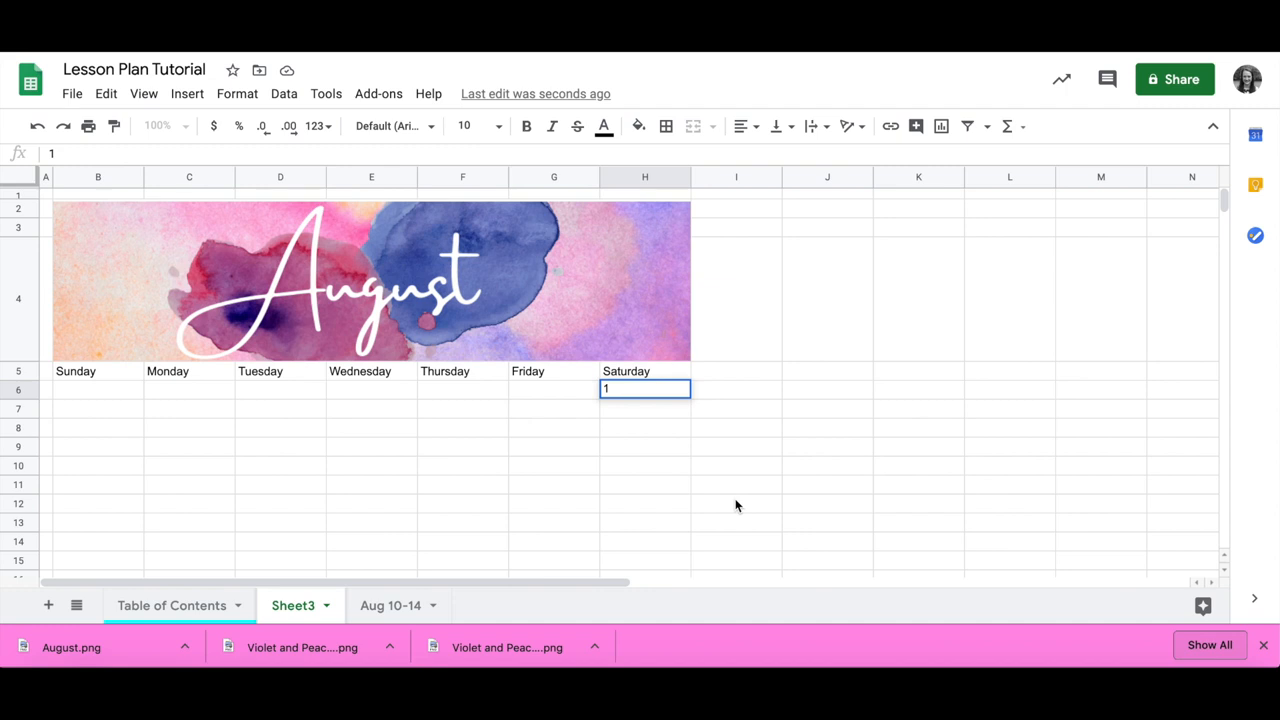
key(Return)
key(Up)
key(shift+Down)
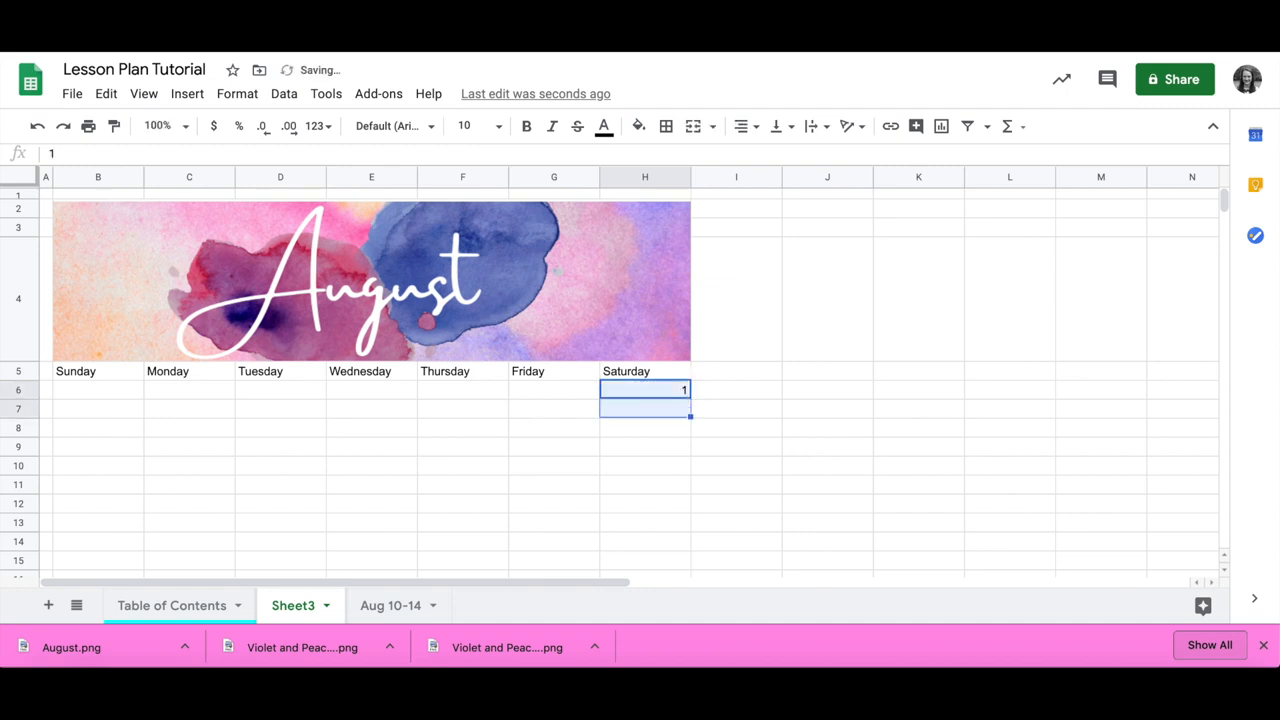
key(shift+Down)
key(shift+Down)
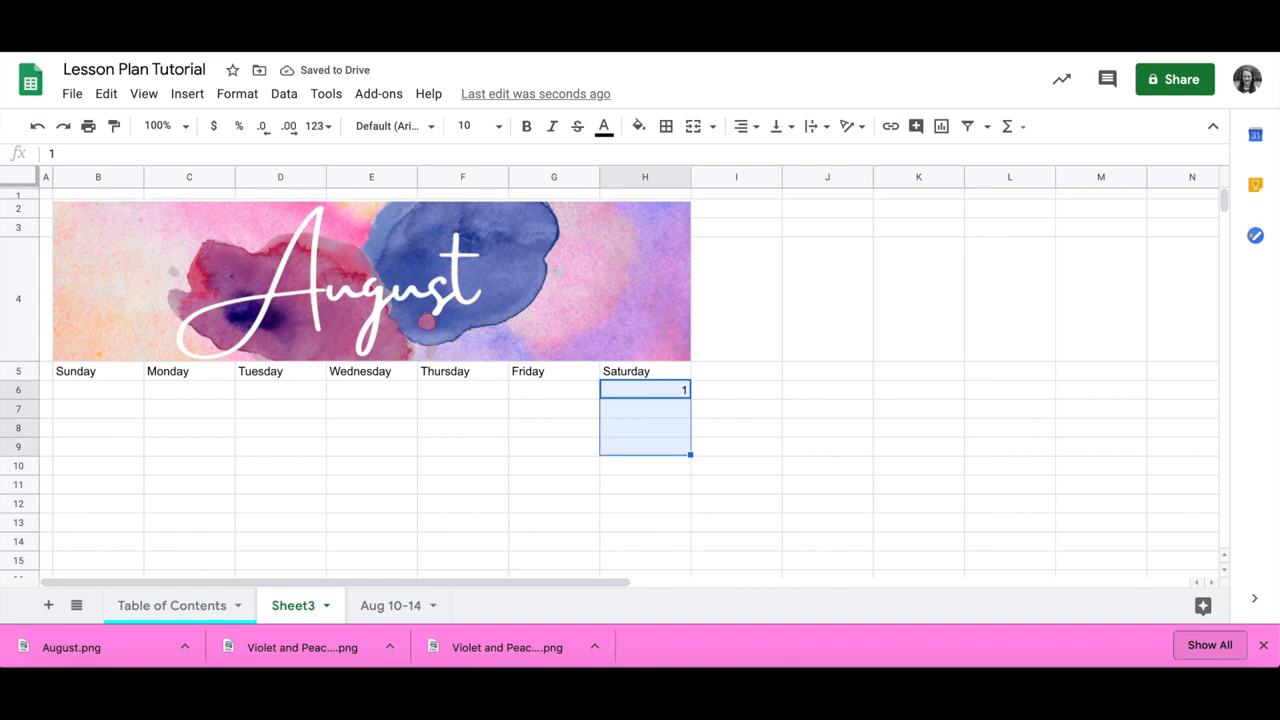
click(693, 126)
Step: Merge rows 6 to 9 under Friday, Thursday and Wednesday, and extend the merged day cell across to Sunday
drag(574, 388, 580, 449)
click(693, 126)
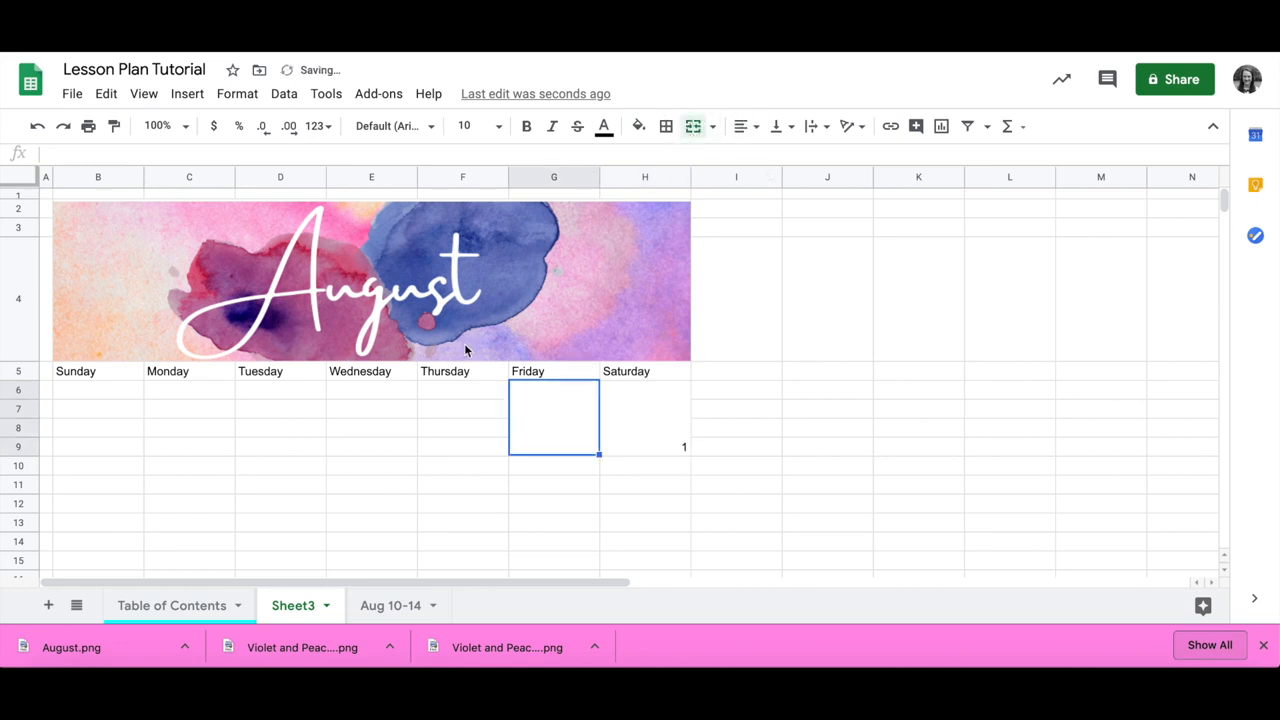
click(467, 397)
drag(467, 397, 471, 446)
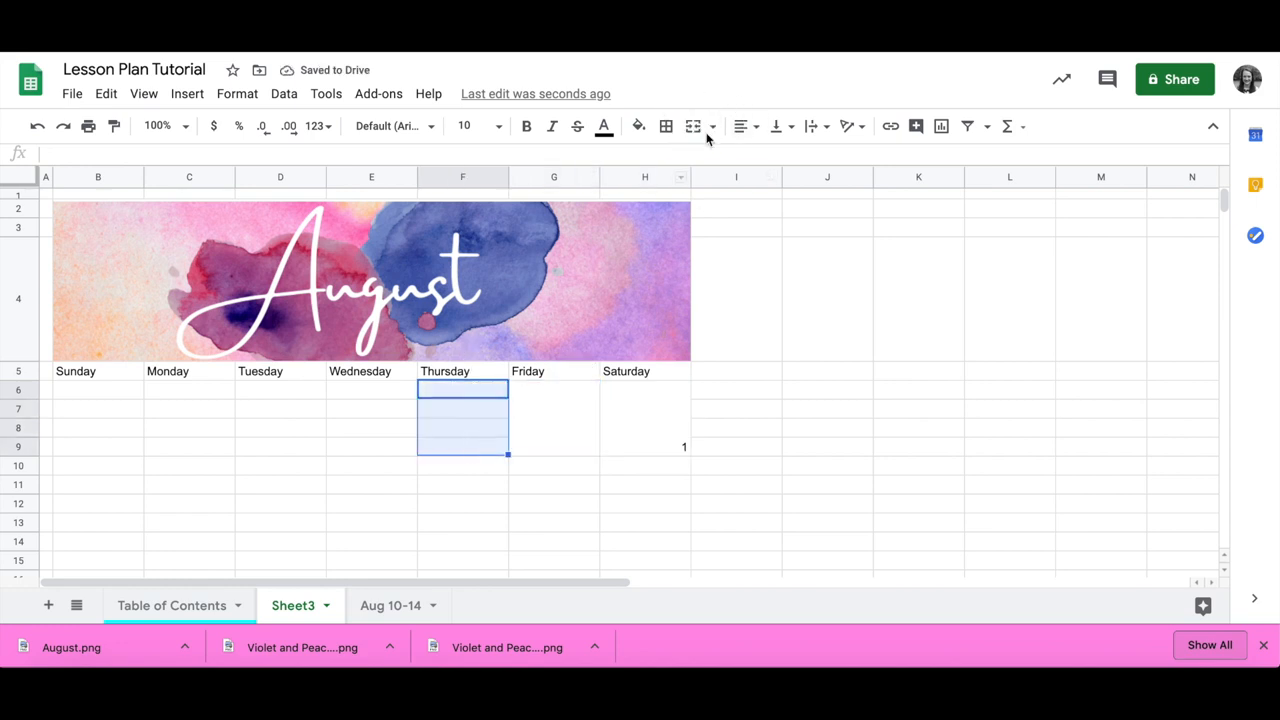
click(693, 126)
drag(371, 390, 372, 446)
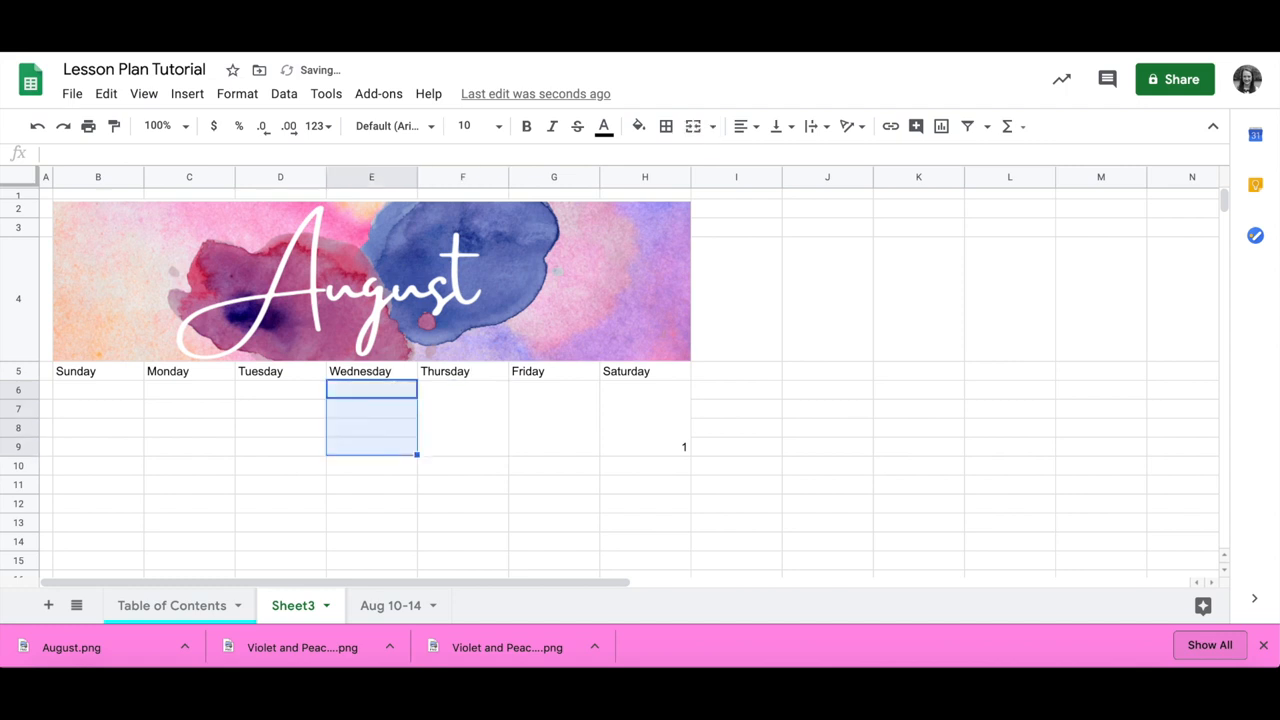
click(693, 126)
drag(417, 455, 120, 452)
scroll(235, 500, down, 3)
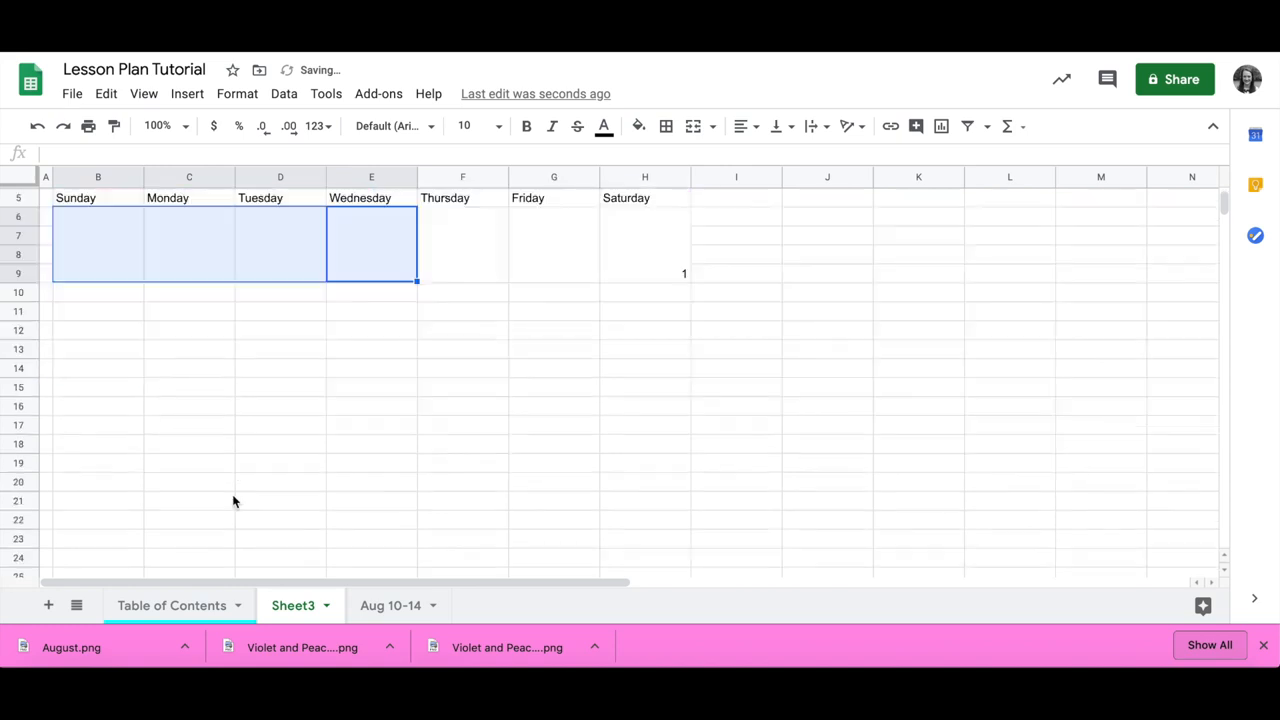
Step: Clear the Saturday day cell and fill the merged week block B6:H9 down through row 37
click(660, 258)
key(Delete)
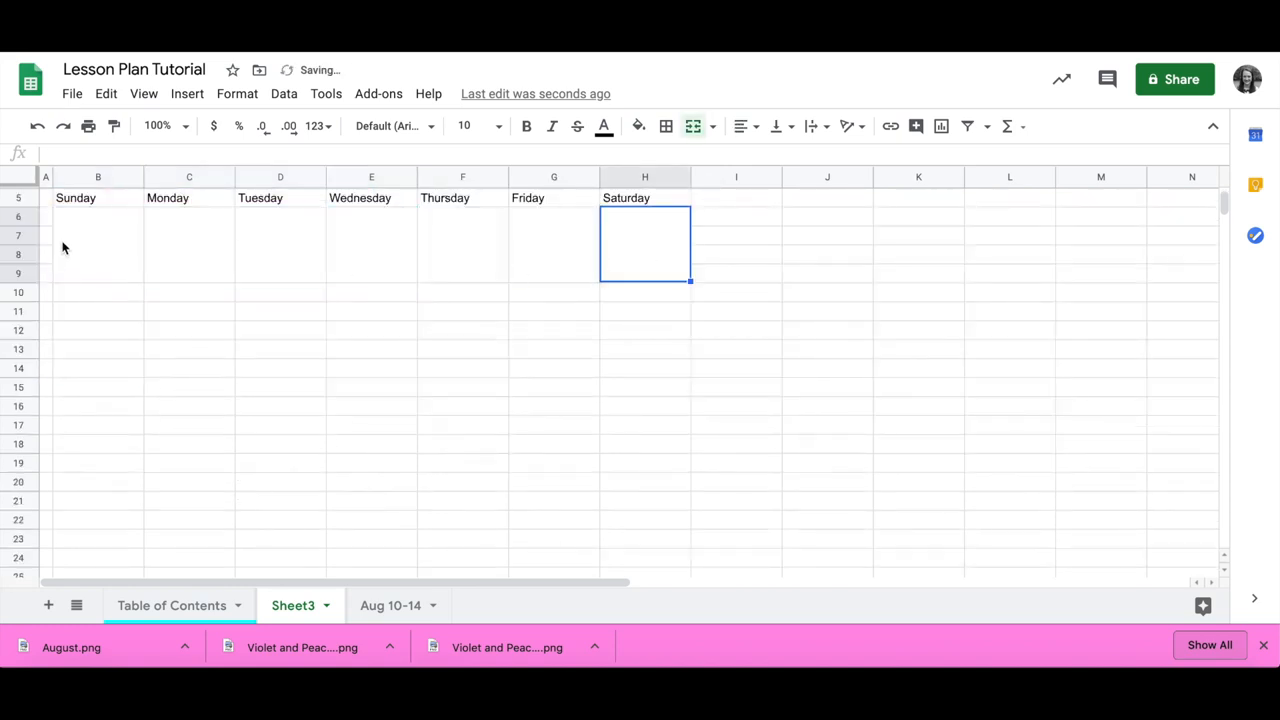
click(62, 250)
shift+click(656, 245)
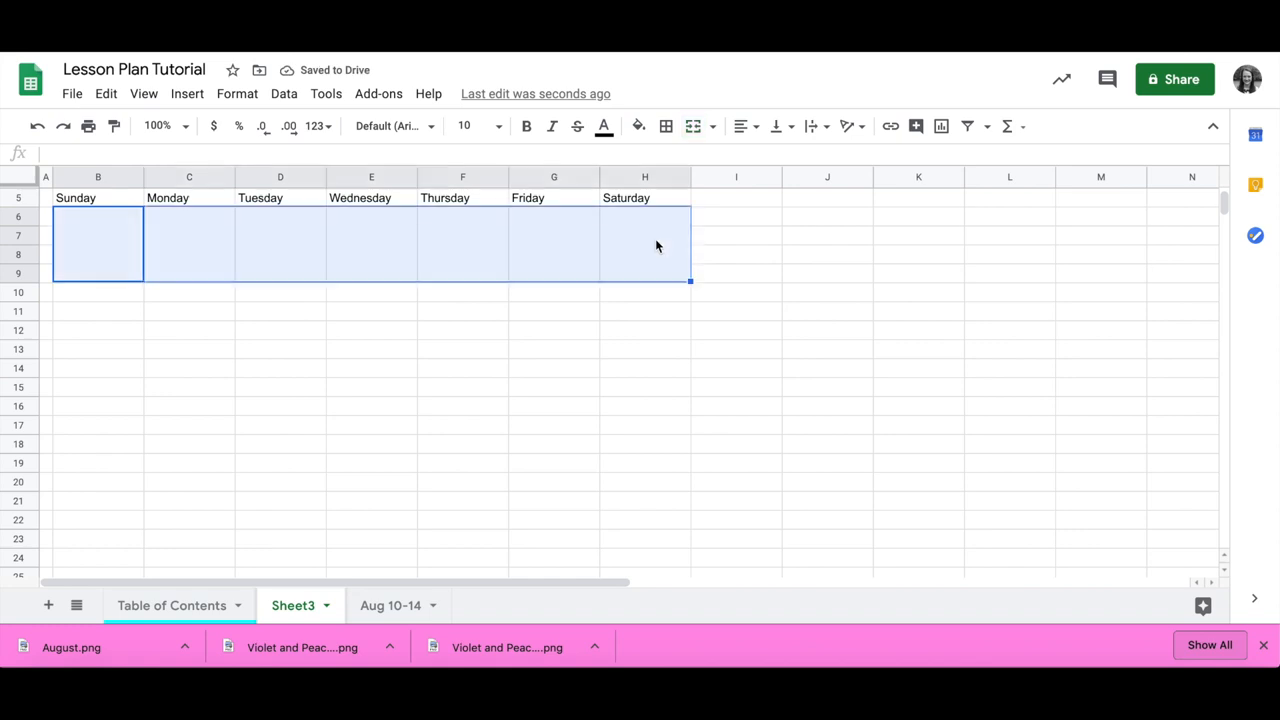
drag(689, 279, 687, 510)
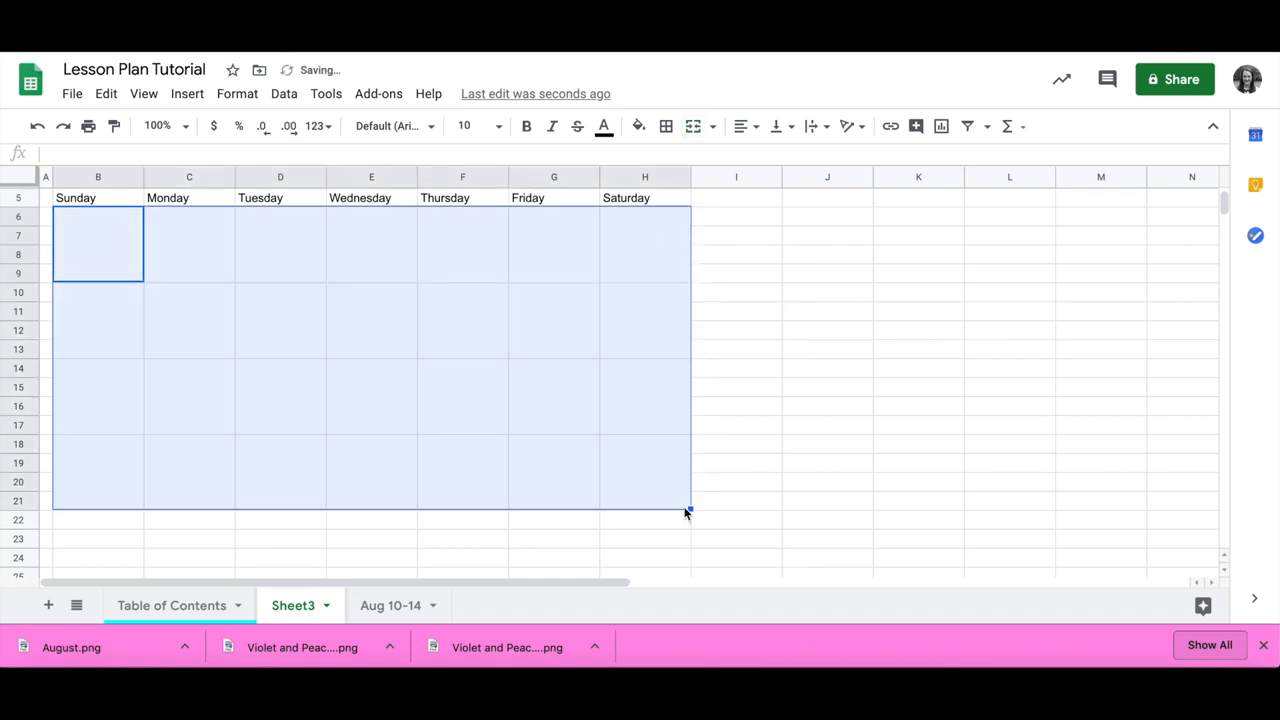
scroll(686, 513, down, 1)
scroll(685, 513, up, 1)
drag(689, 508, 688, 570)
scroll(776, 481, down, 5)
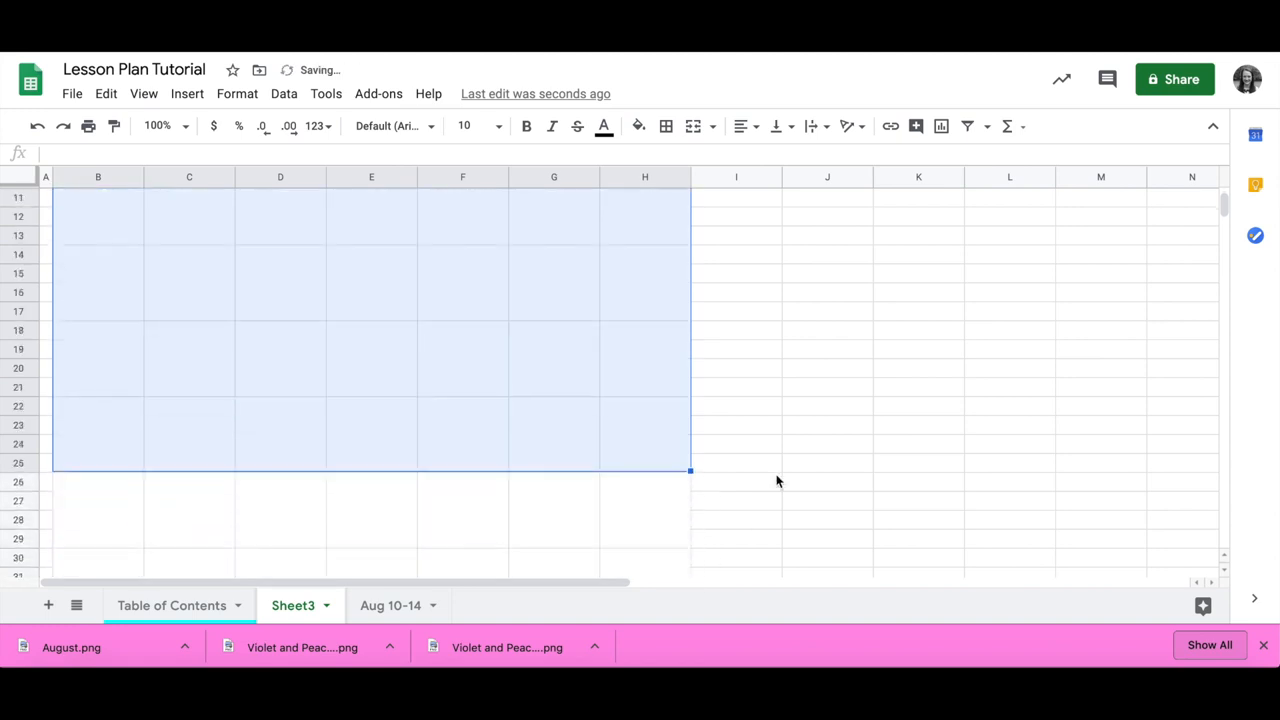
scroll(776, 481, down, 6)
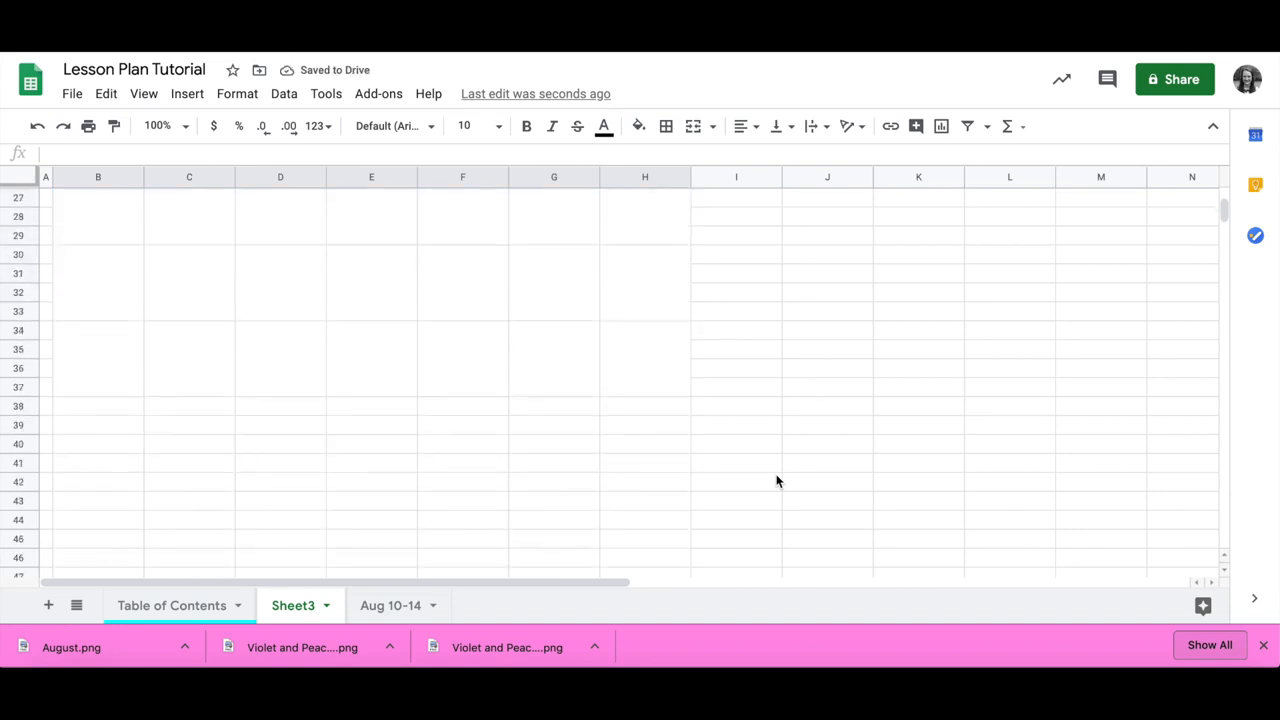
scroll(776, 481, up, 8)
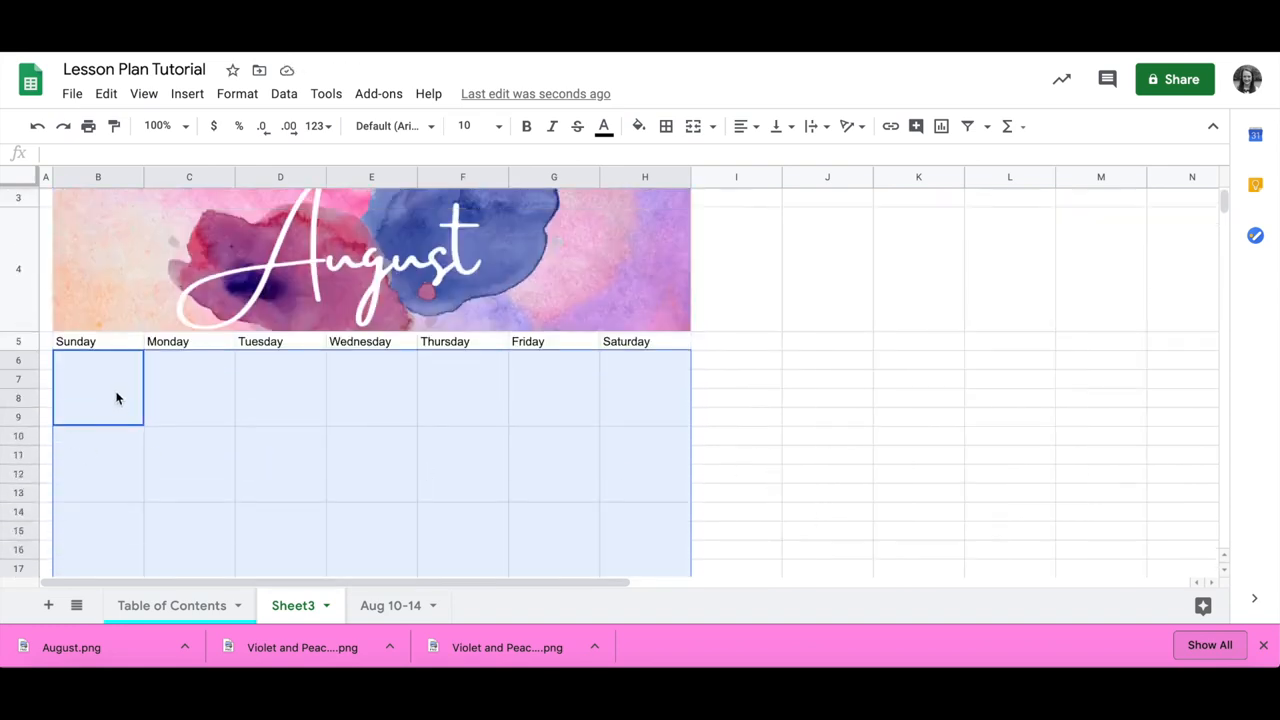
Step: Enter 1 in the first Saturday day cell, H6
click(117, 400)
click(620, 381)
text(1)
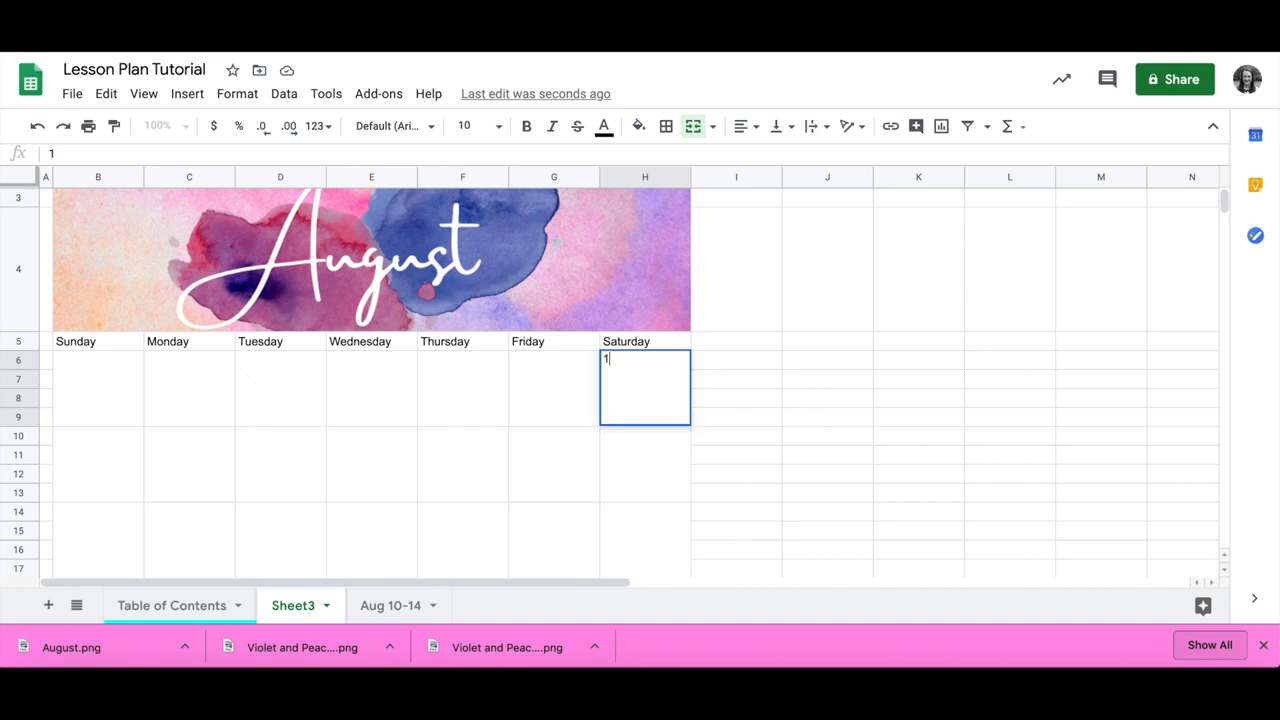
click(637, 378)
Step: Align all cells in the sheet vertically to the top and horizontally to the left
key(ctrl+a)
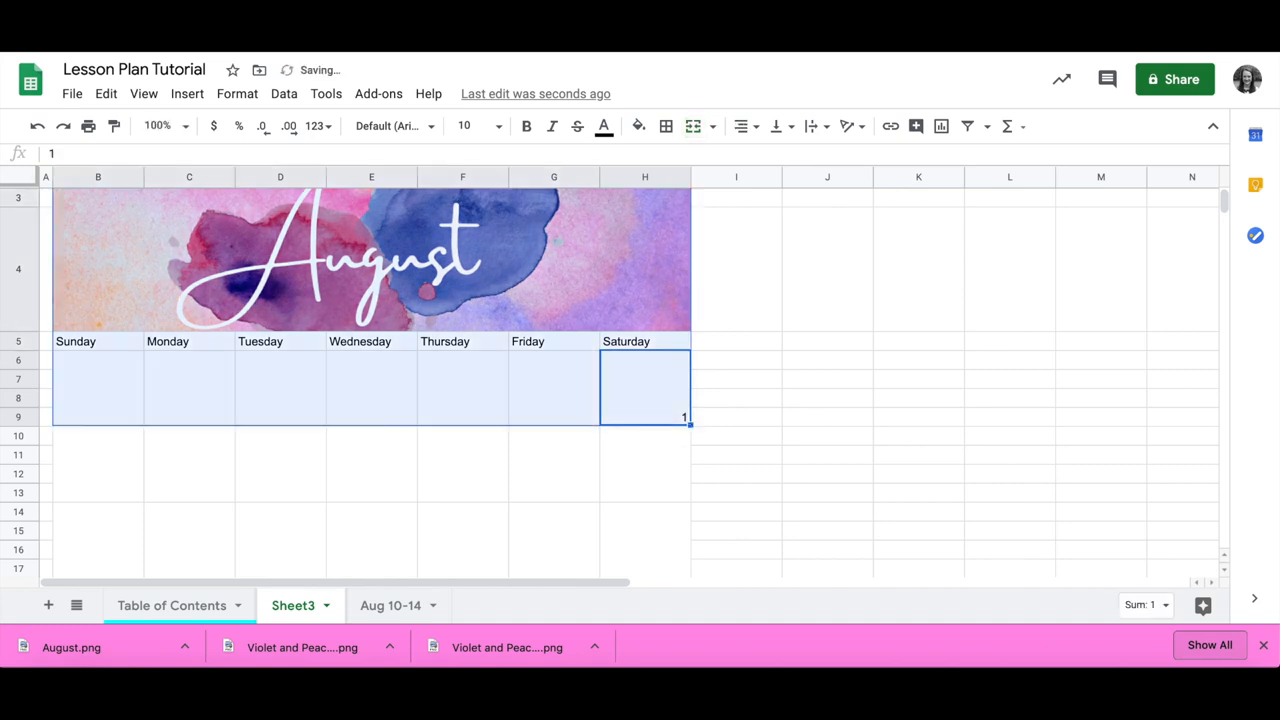
key(ctrl+a)
click(782, 126)
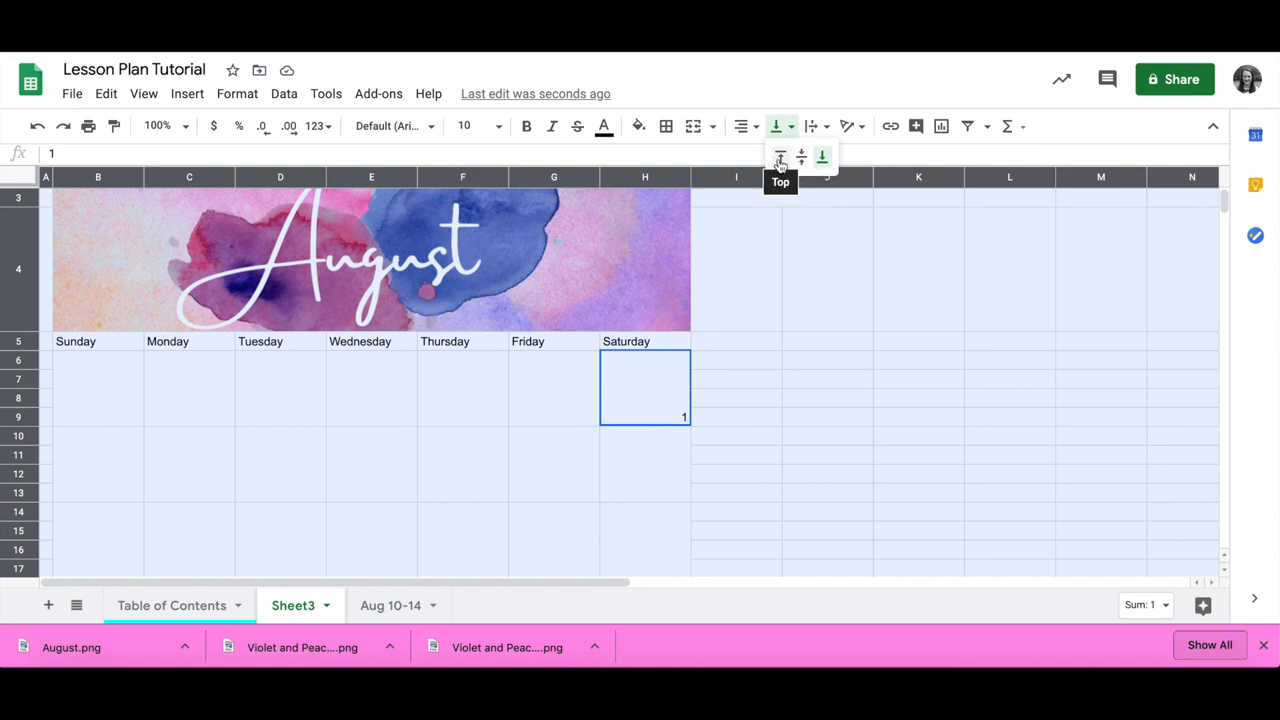
click(780, 160)
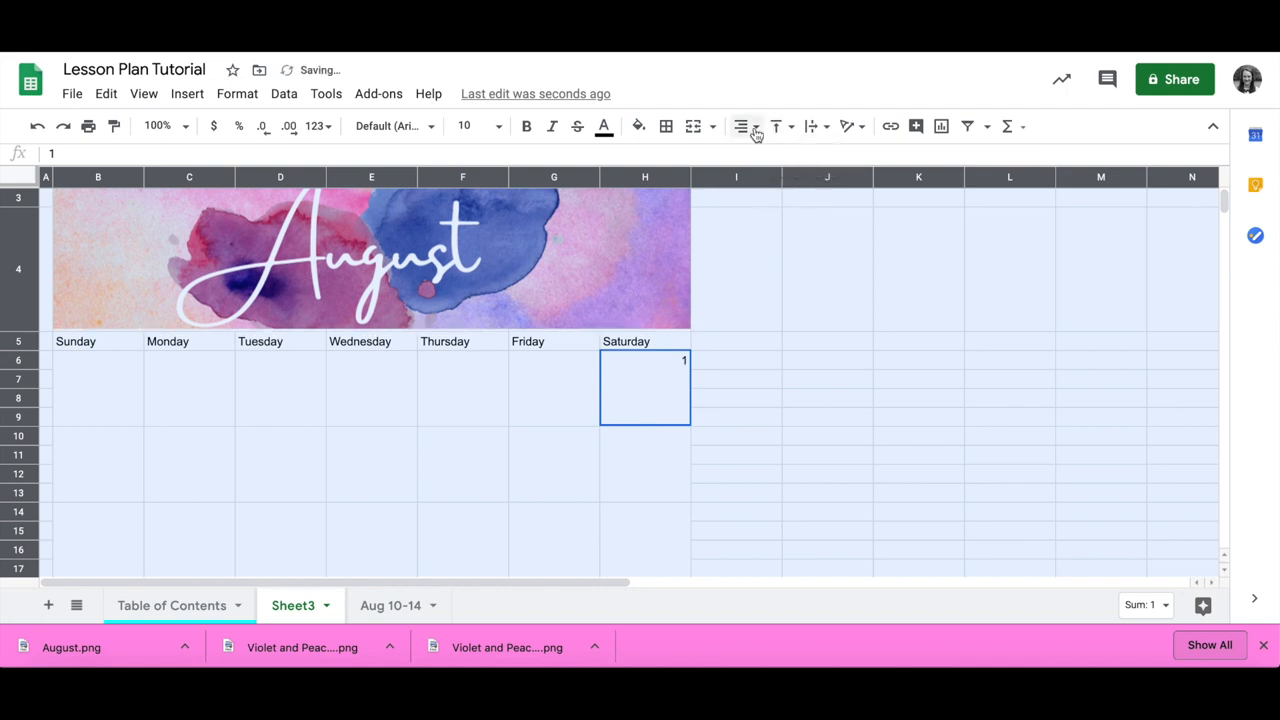
click(752, 127)
click(750, 160)
click(637, 401)
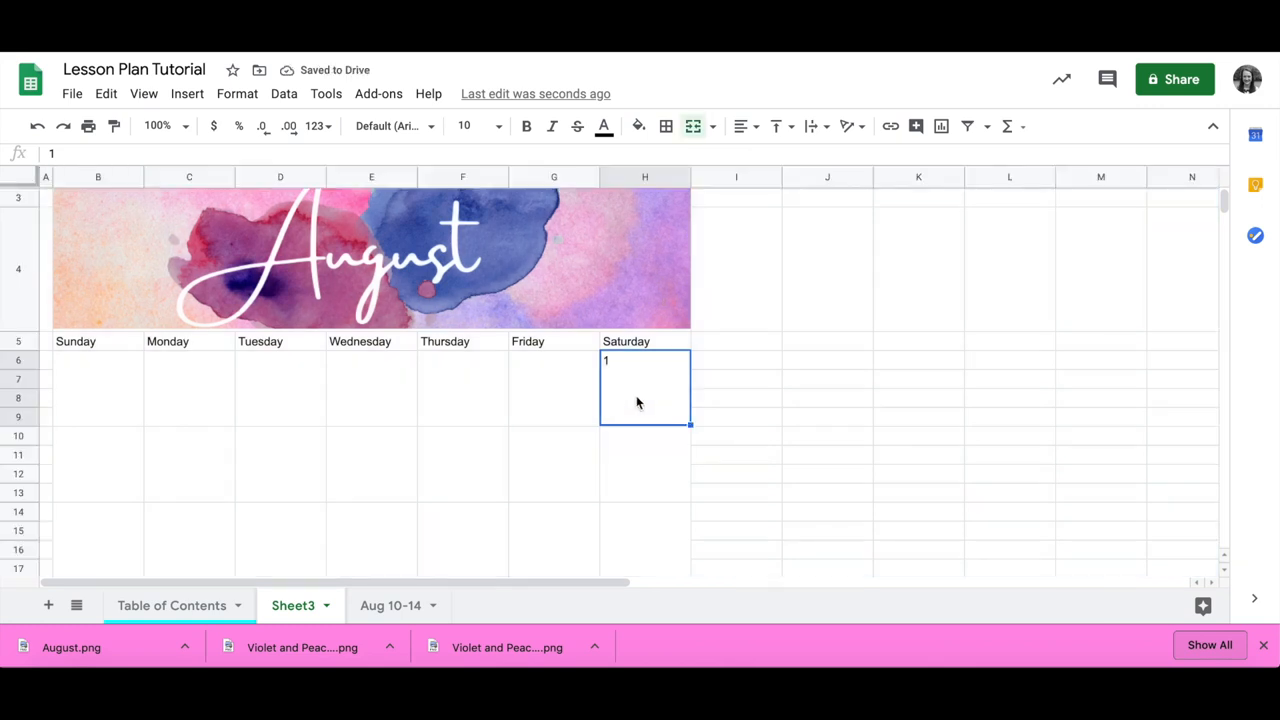
Step: Set the font of the entire sheet to Covered By Your Grace
click(95, 345)
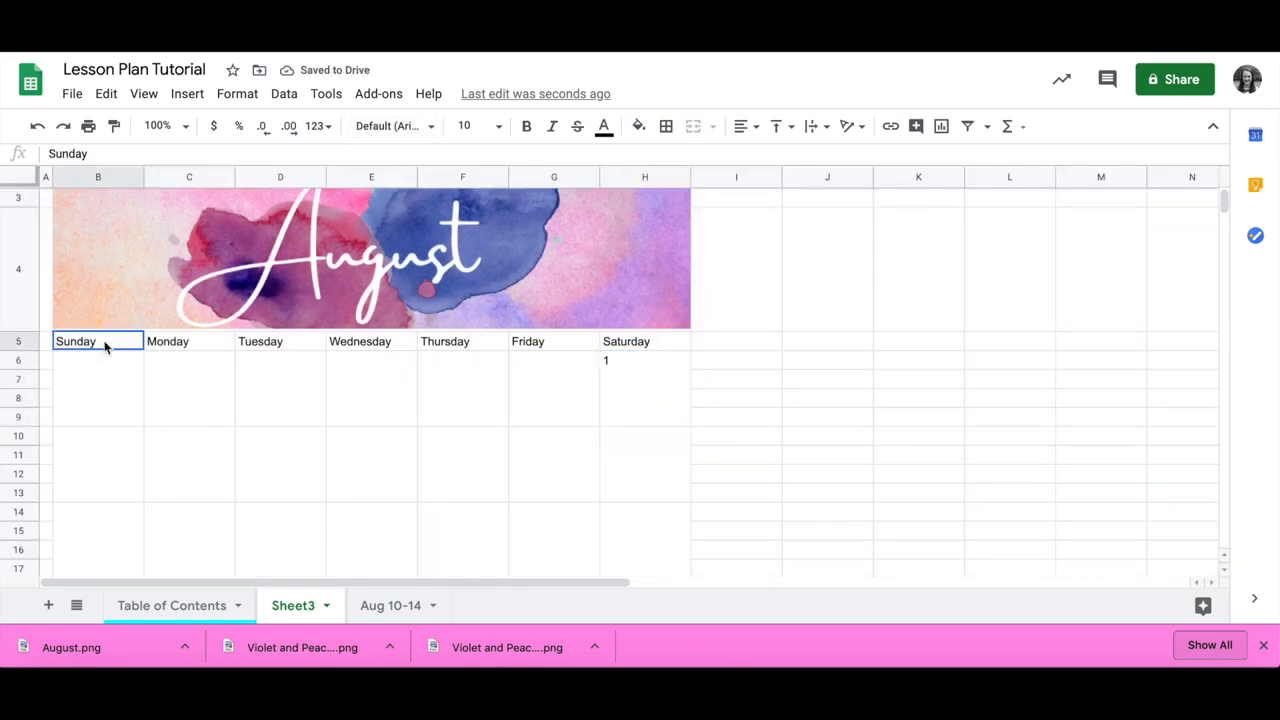
key(ctrl+a)
key(ctrl+a)
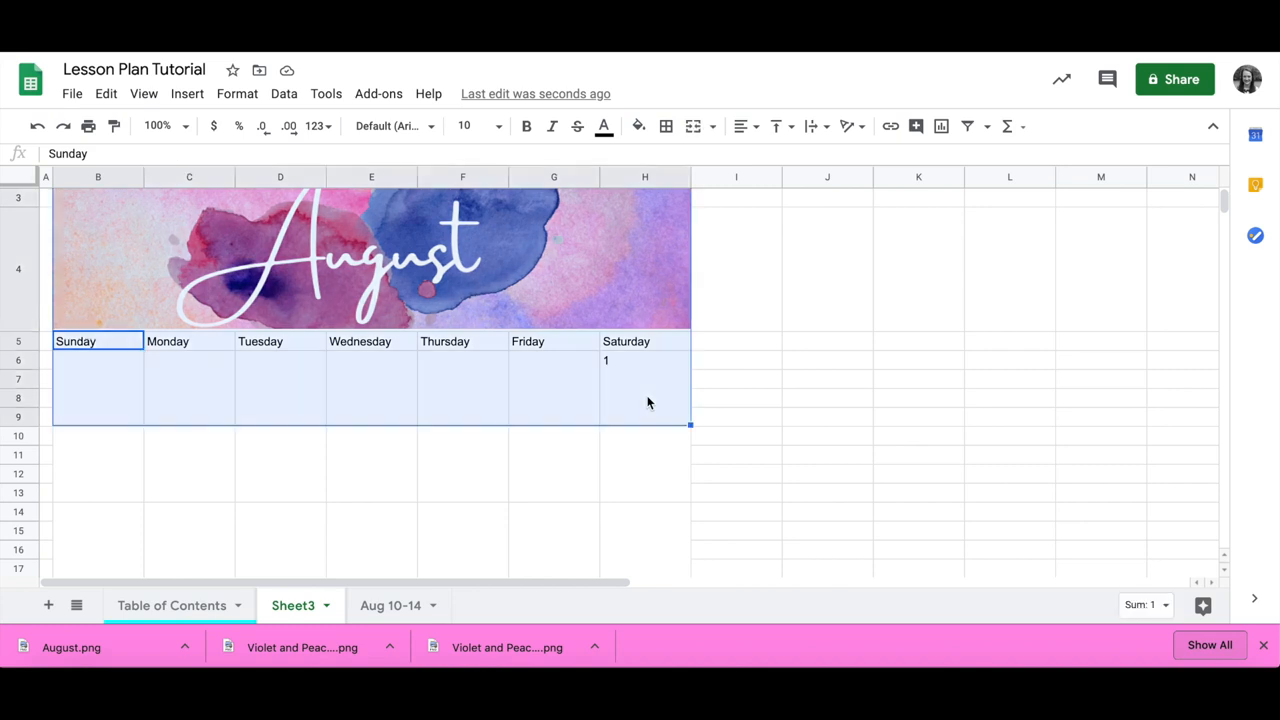
click(431, 127)
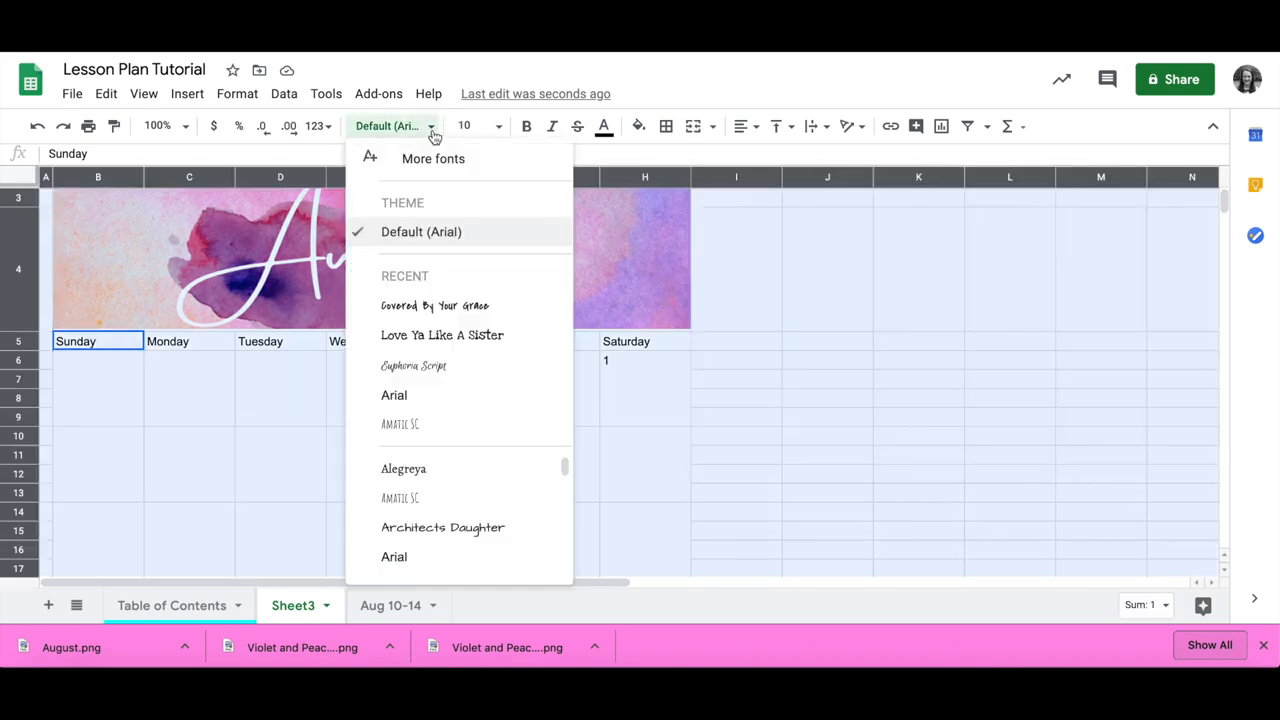
click(445, 305)
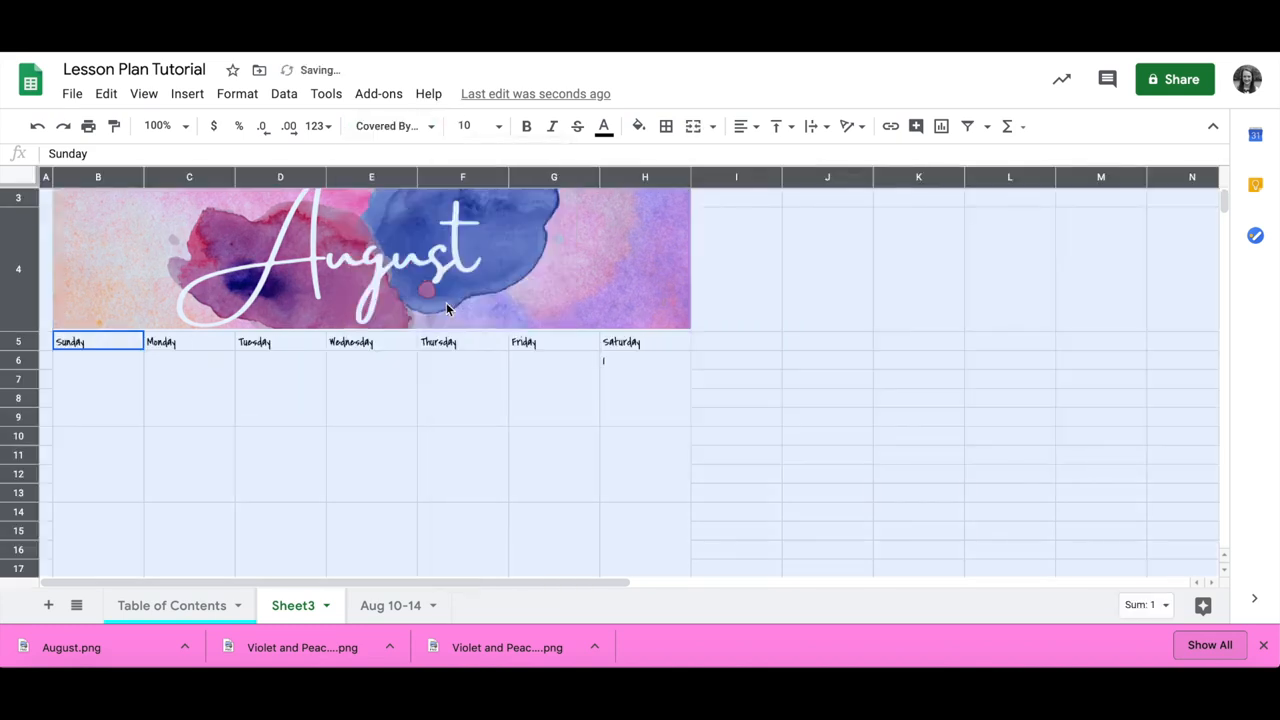
click(648, 395)
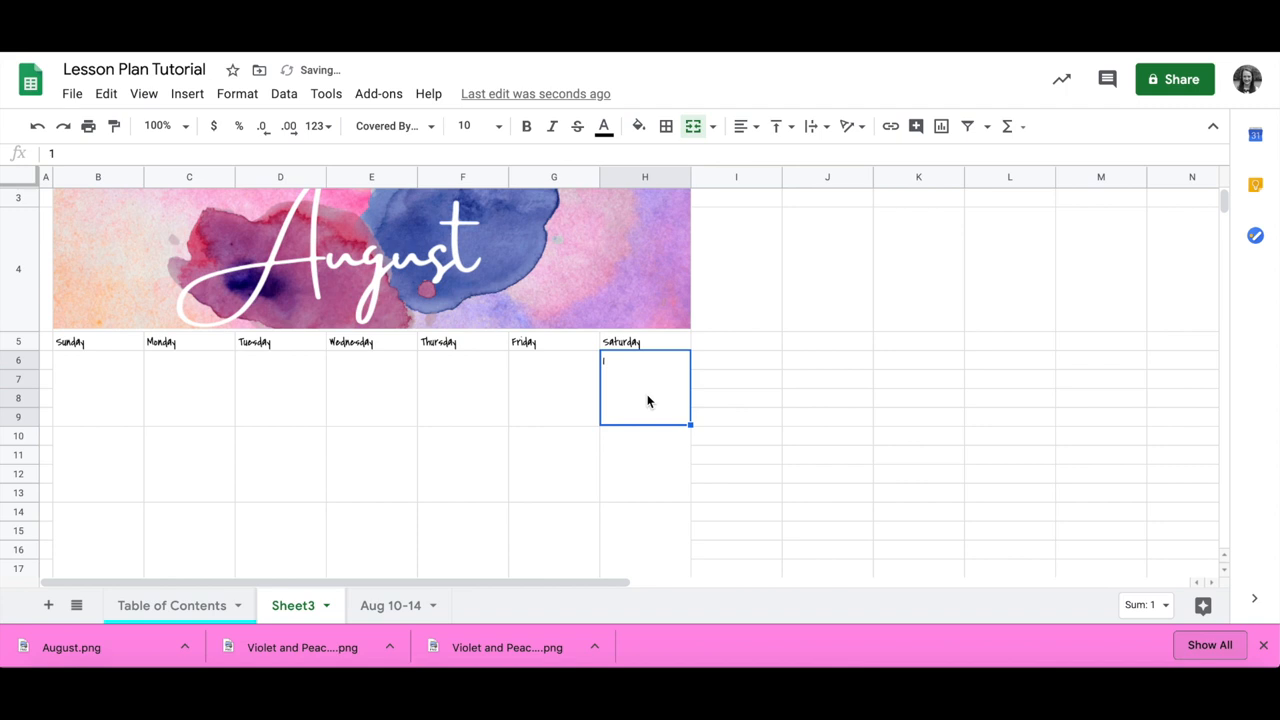
Step: Enter 2 and 3 in the Sunday and Monday cells of row 10, and fill the Sunday number across to Saturday
click(116, 480)
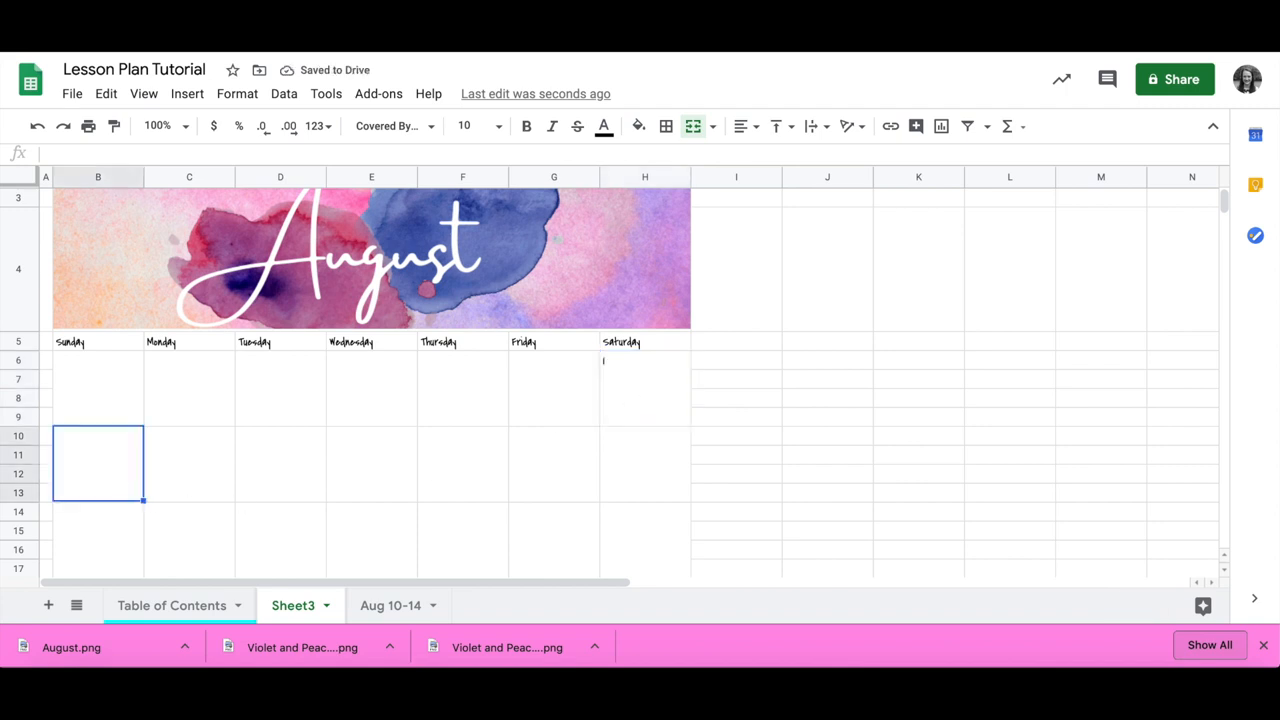
text(2)
key(Tab)
text(3)
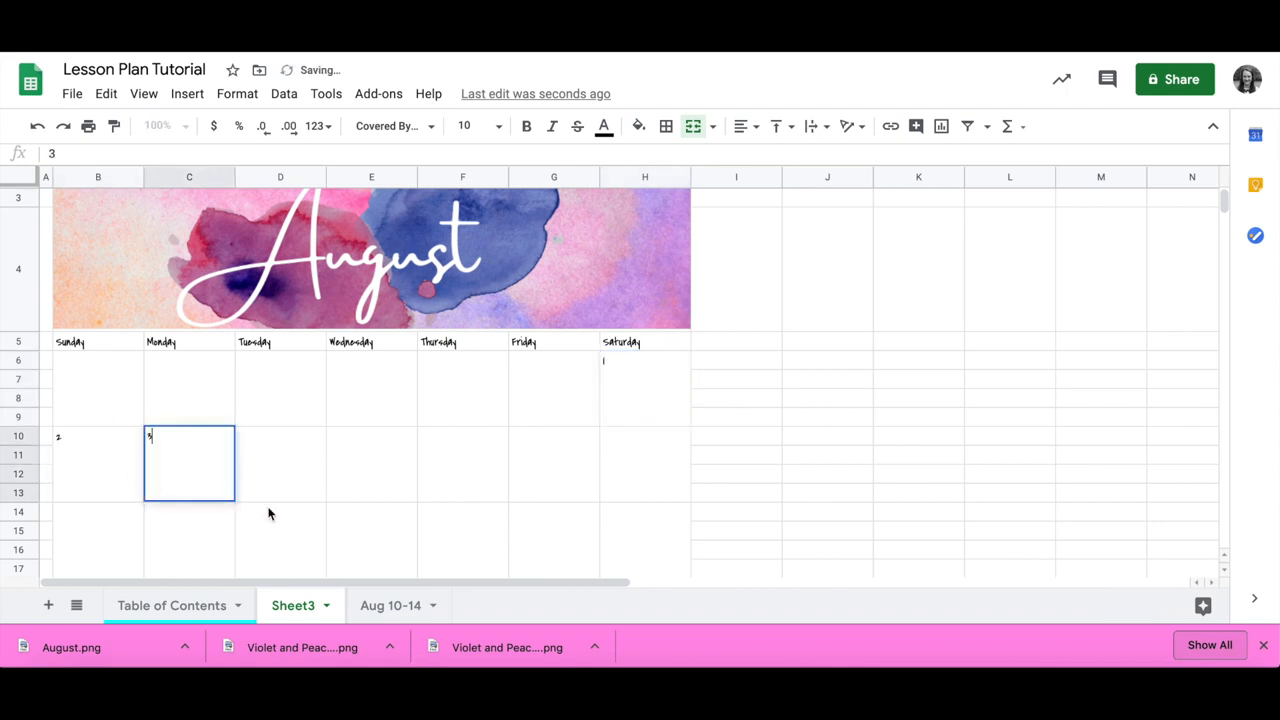
key(shift+Tab)
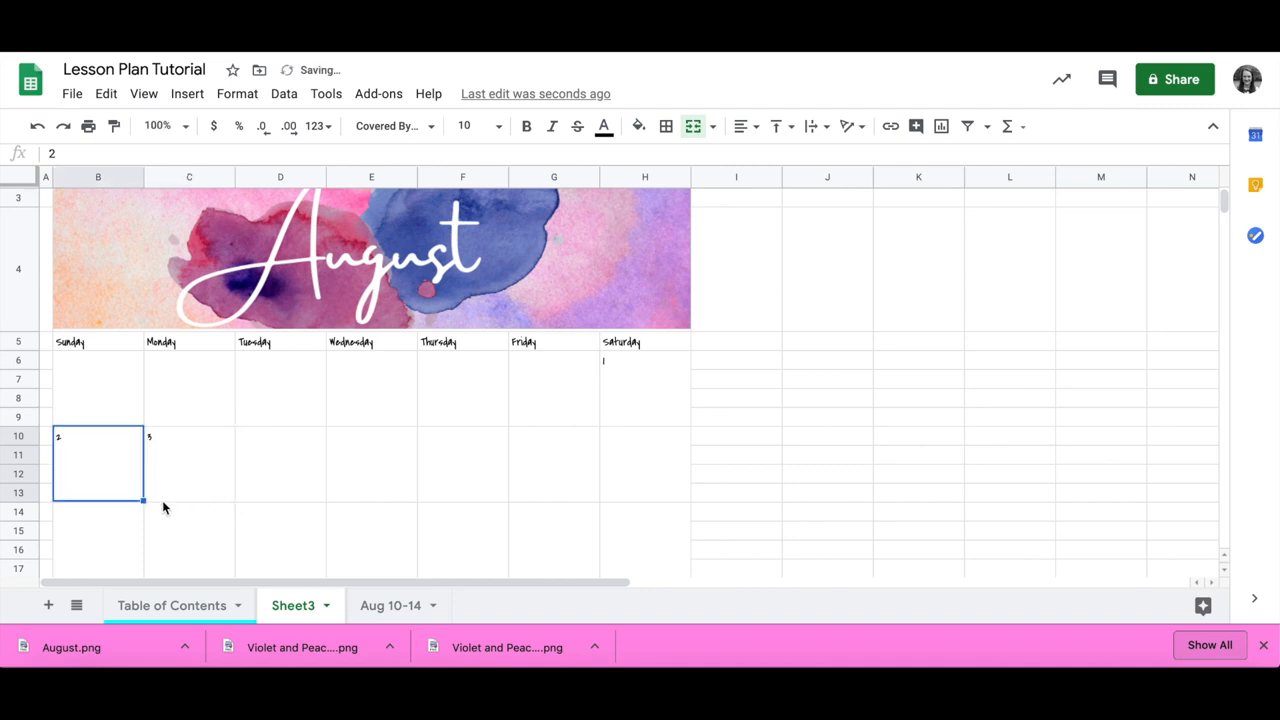
drag(141, 500, 636, 502)
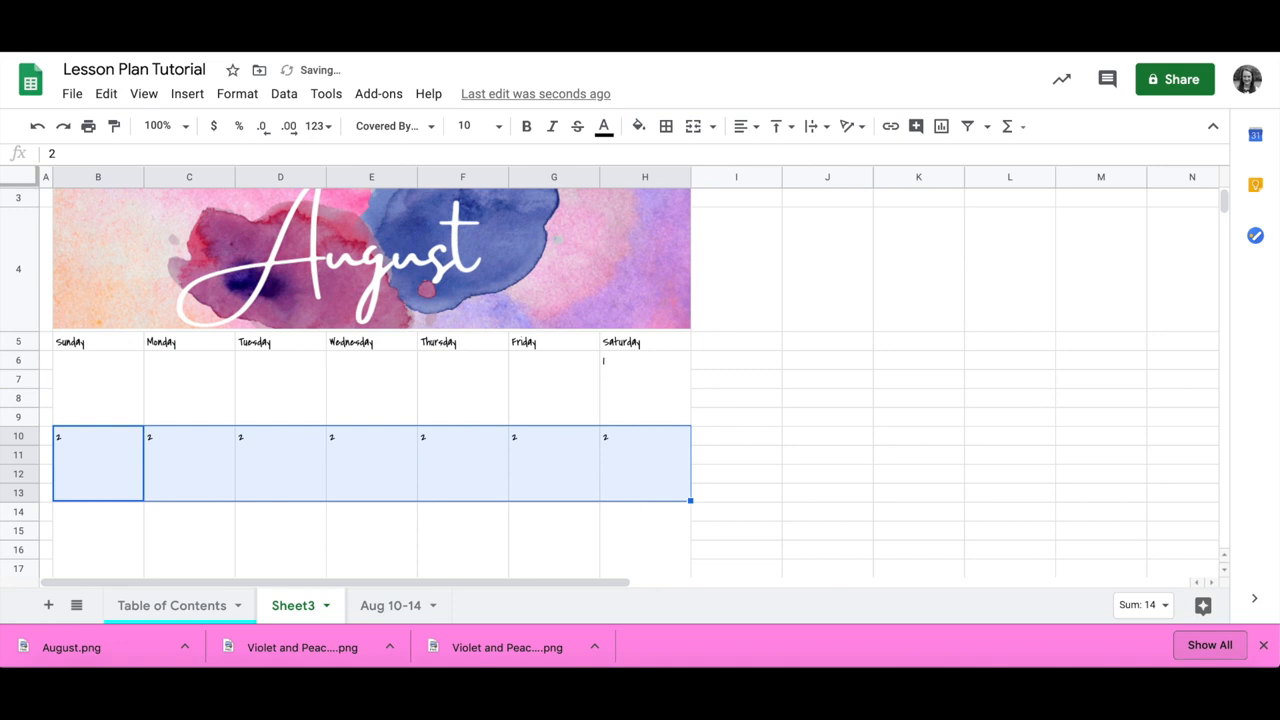
Step: Enter 2 and 3 in the row 10 Sunday and Monday cells and fill that number series across to Saturday
text(2)
key(Tab)
text(3)
key(Tab)
key(shift+Tab)
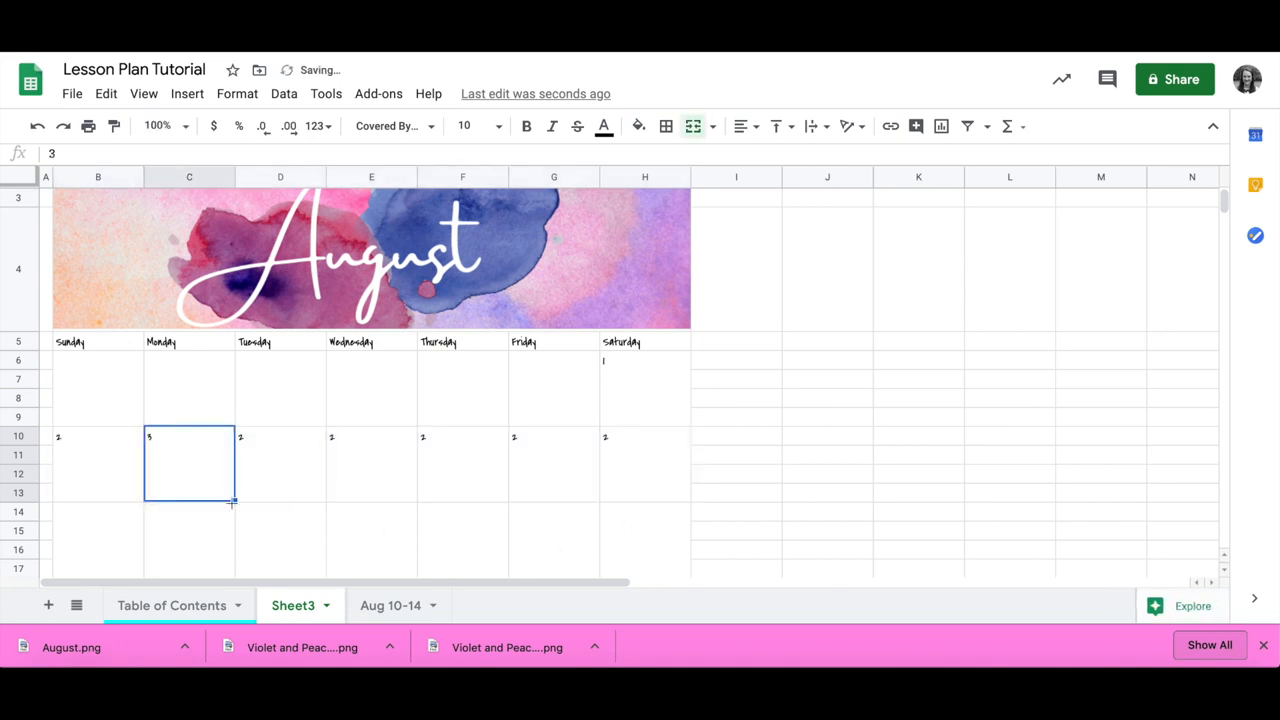
click(95, 494)
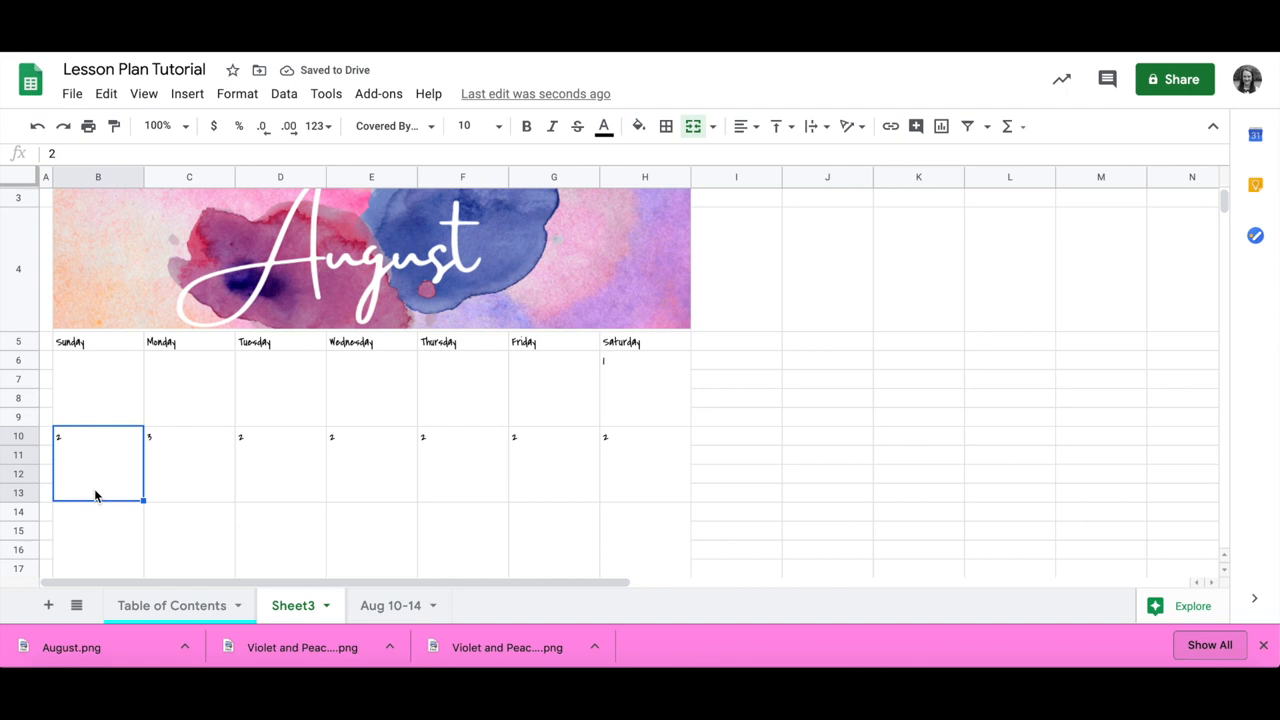
shift+click(210, 501)
drag(235, 500, 627, 493)
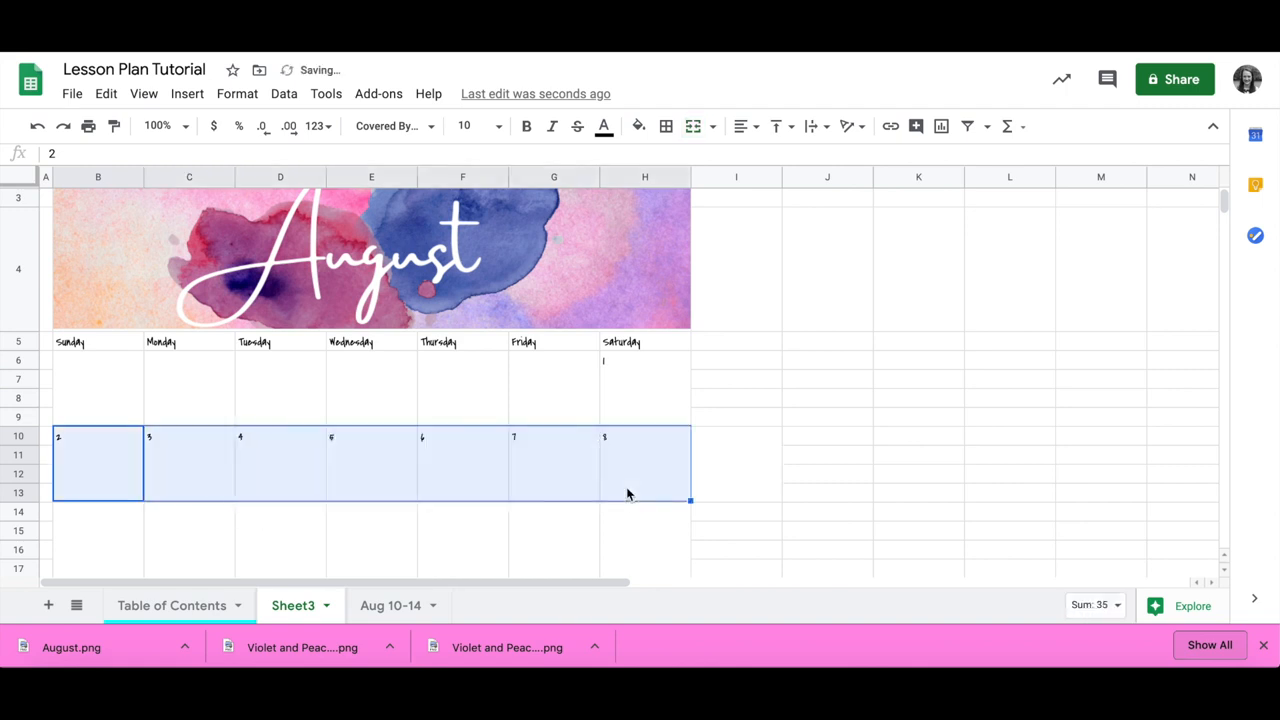
Step: Number the week in row 14 by entering 9 and 10 for Sunday and Monday and filling the series to Saturday
scroll(326, 503, down, 3)
click(131, 380)
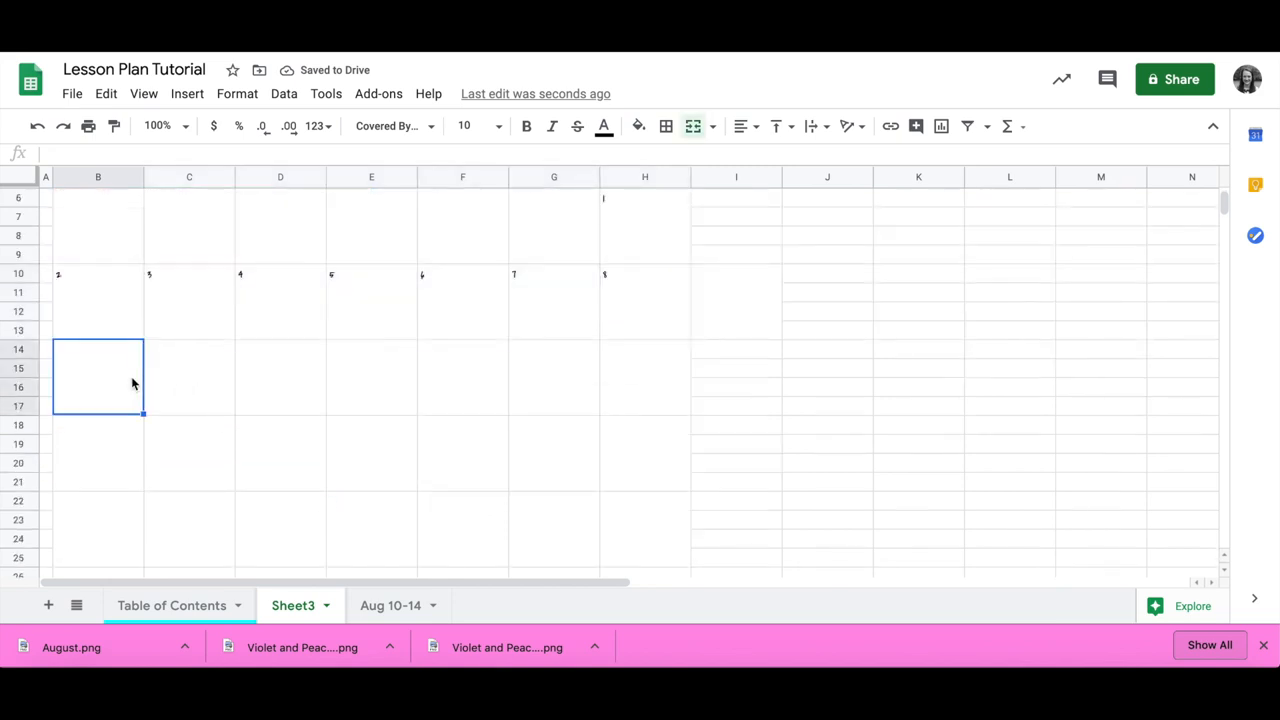
text(9)
key(Tab)
text(10)
key(Left)
key(shift+Right)
drag(234, 413, 634, 413)
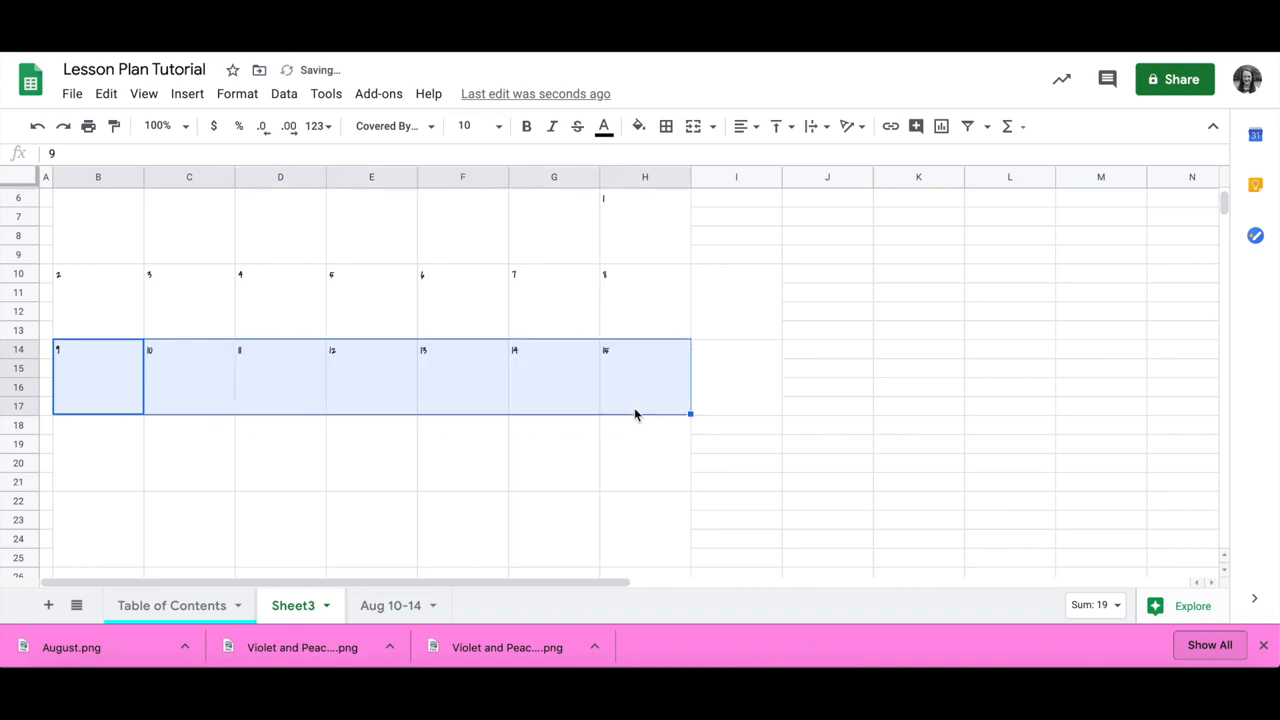
Step: Number the week in row 18 by entering 16 and 17 for Sunday and Monday and filling the series to Saturday
click(111, 458)
text(16)
key(Tab)
text(17)
key(shift+Tab)
key(shift+Right)
drag(234, 488, 643, 486)
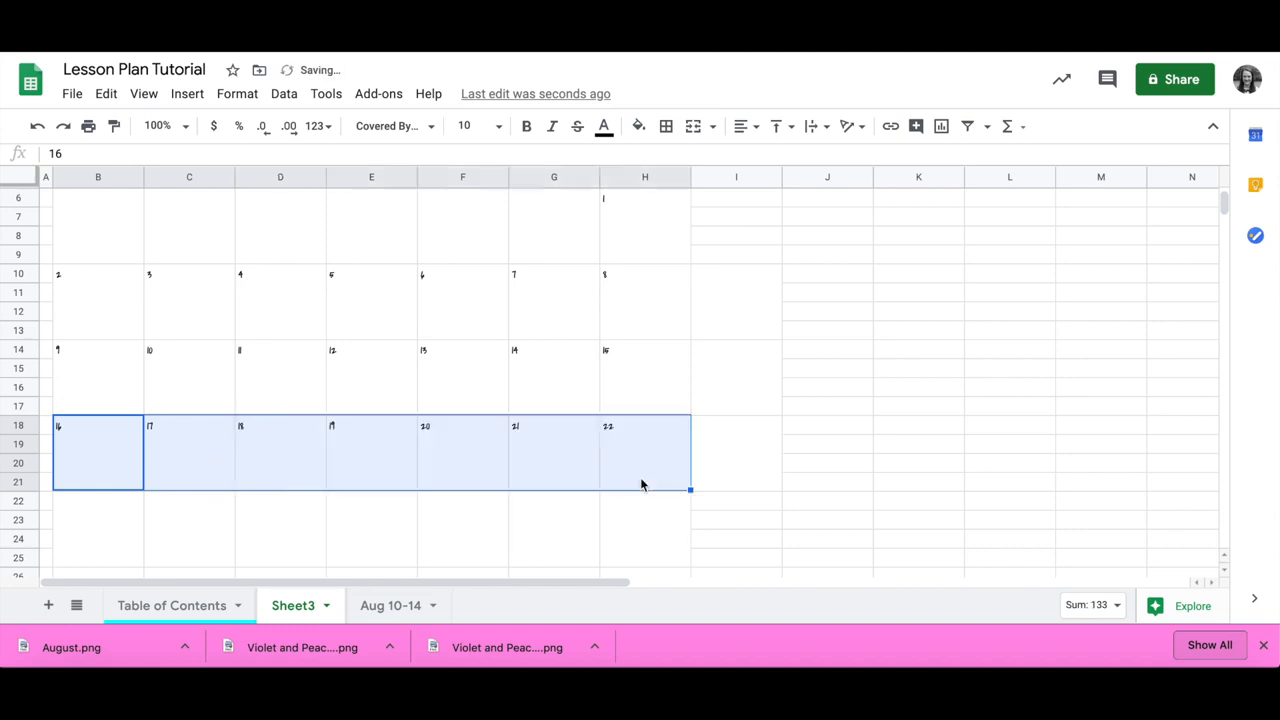
Step: Number the week in row 22 by entering 23 and 24 for Sunday and Monday and filling the series to Saturday
scroll(100, 471, down, 2)
click(100, 471)
text(23)
key(Tab)
text(24)
key(shift+Tab)
key(shift+Right)
drag(234, 489, 613, 486)
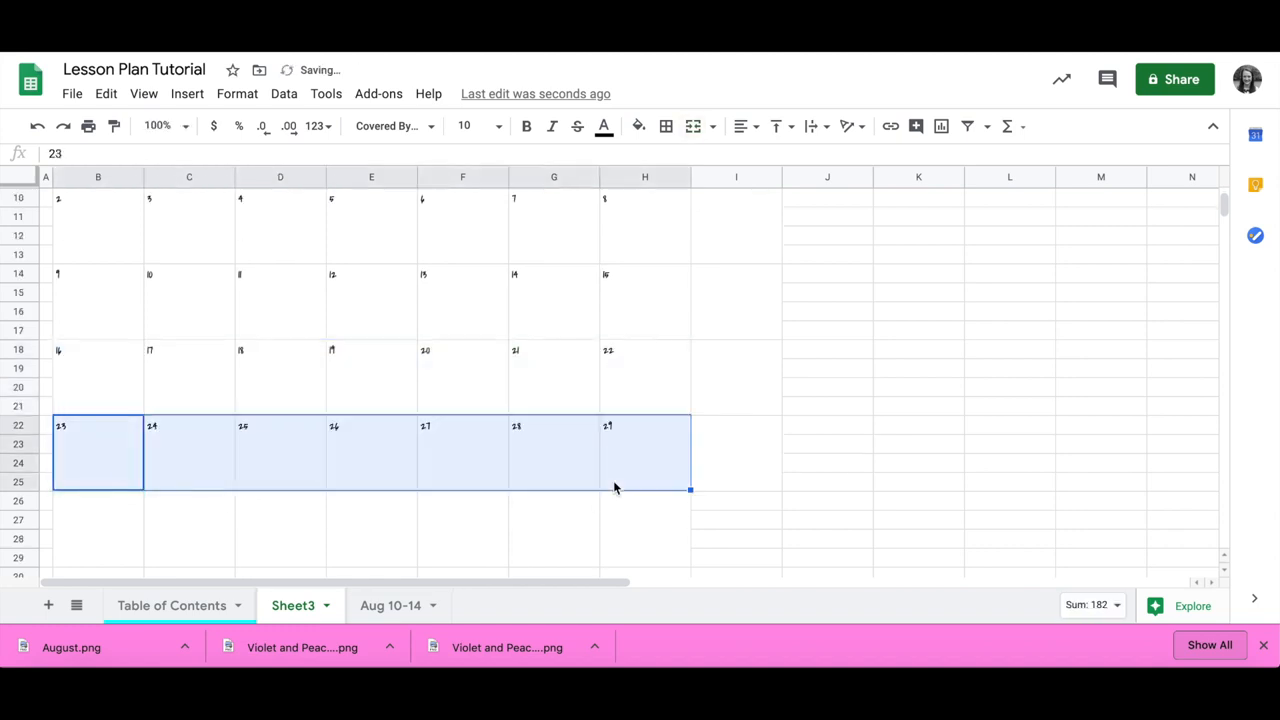
Step: Enter 30 and 31 in the Sunday and Monday day cells of row 26
click(98, 510)
text(30)
key(Tab)
text(31)
scroll(98, 510, down, 1)
key(Tab)
Step: Narrow column I beside the calendar to a thin margin strip
scroll(671, 381, up, 5)
scroll(671, 381, down, 3)
scroll(671, 382, up, 3)
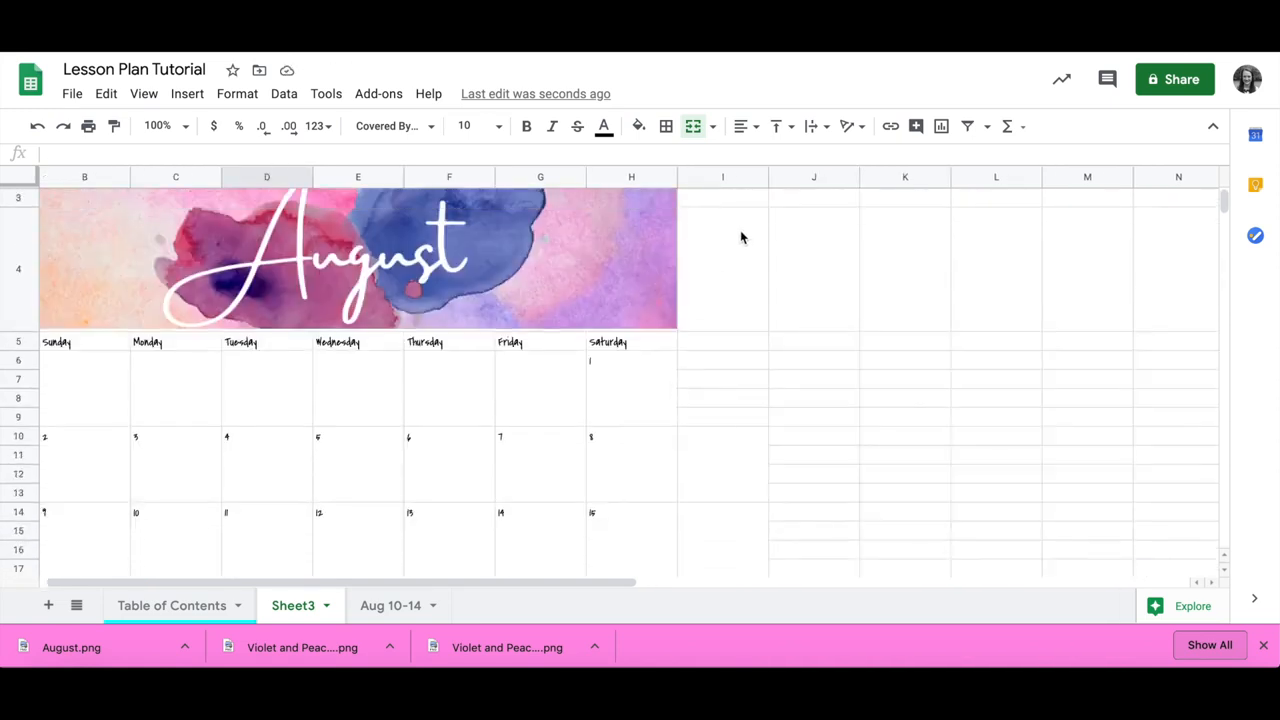
drag(766, 177, 686, 177)
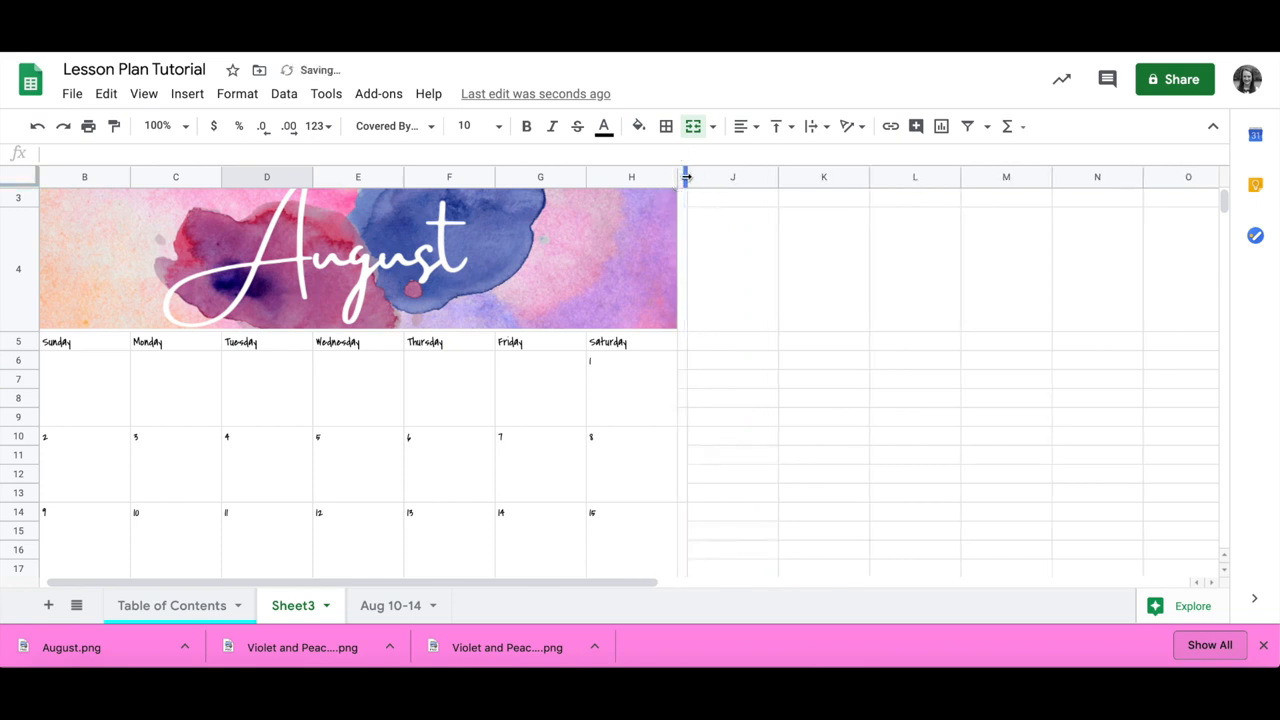
scroll(612, 420, up, 1)
scroll(611, 422, down, 5)
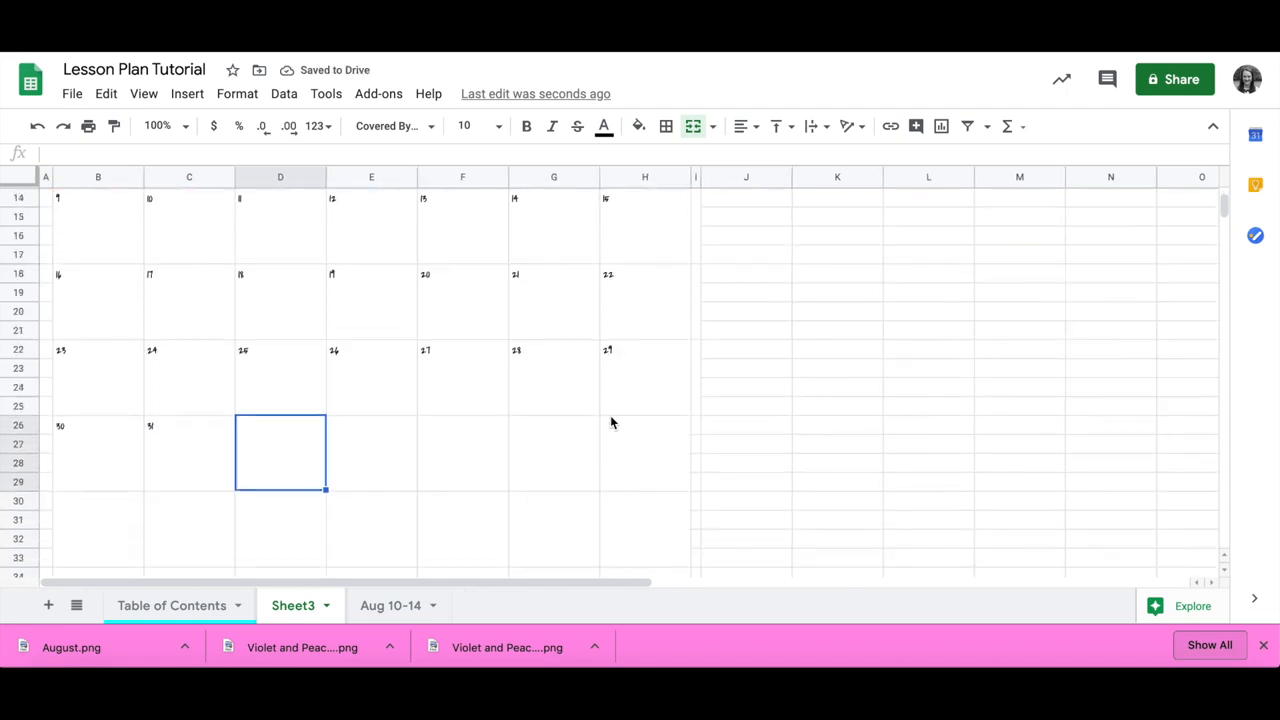
scroll(611, 422, down, 1)
scroll(611, 422, down, 1)
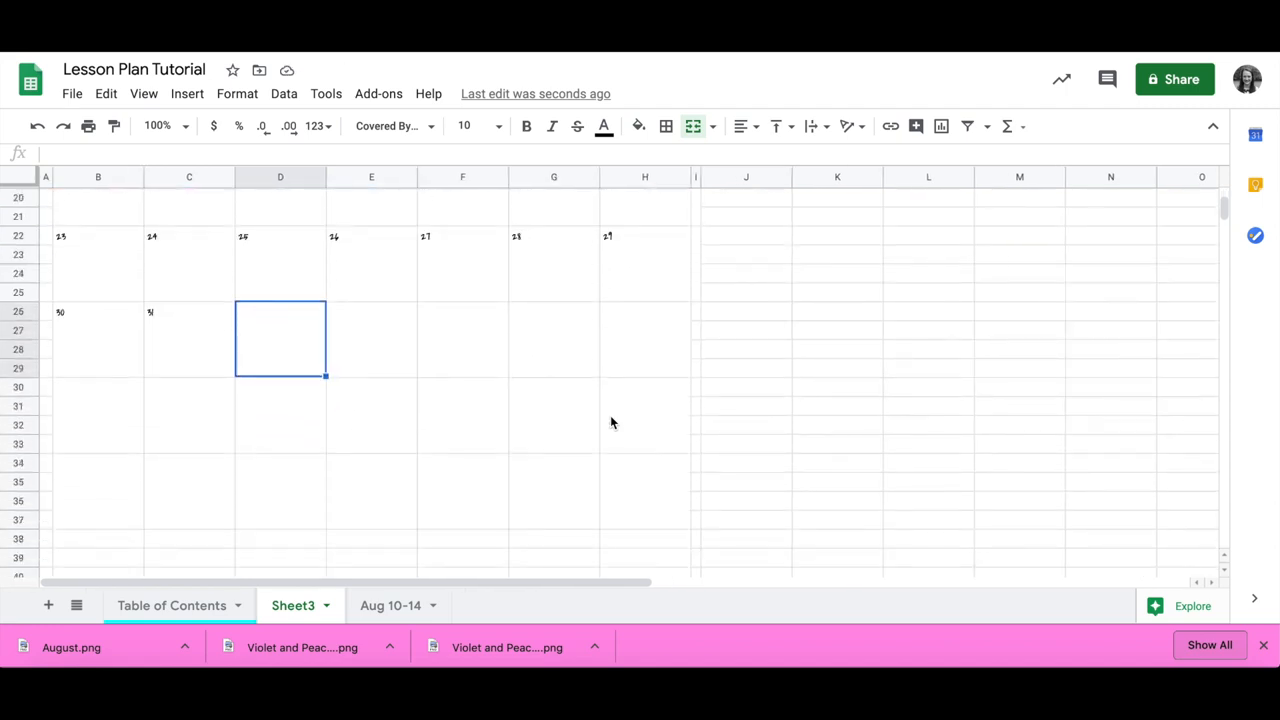
click(22, 387)
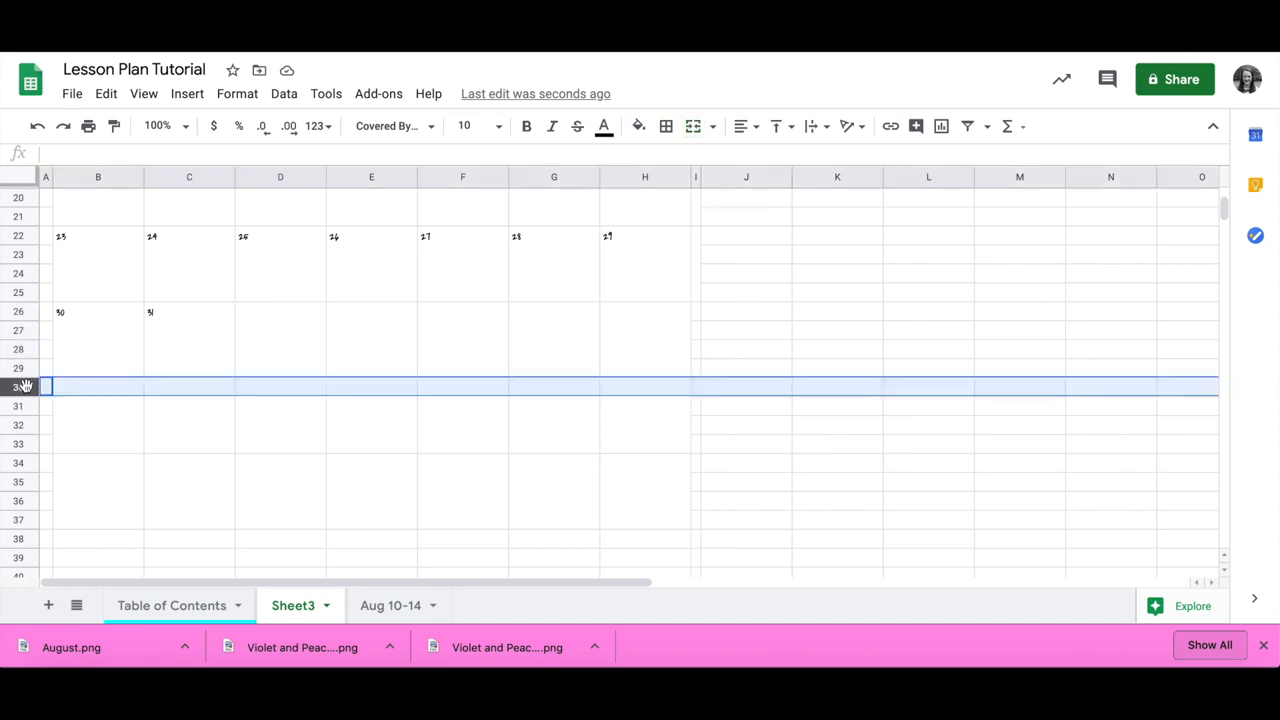
right_click(24, 388)
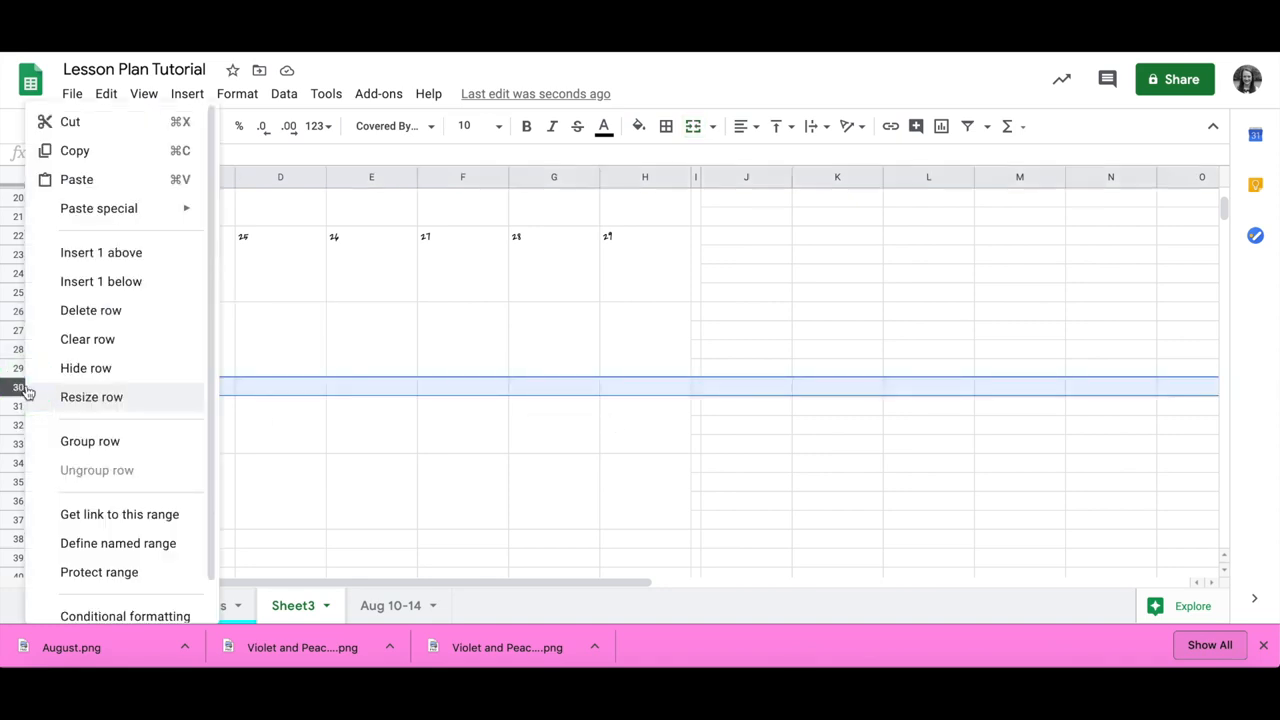
click(12, 387)
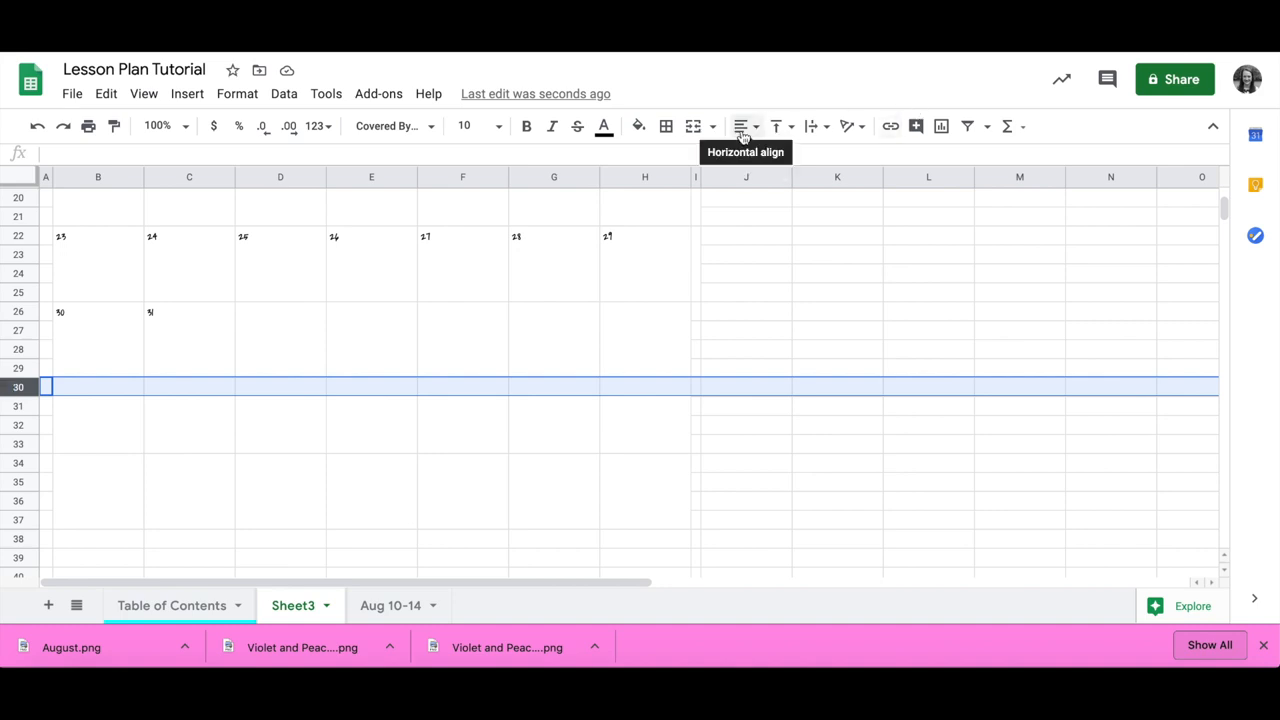
scroll(576, 457, up, 10)
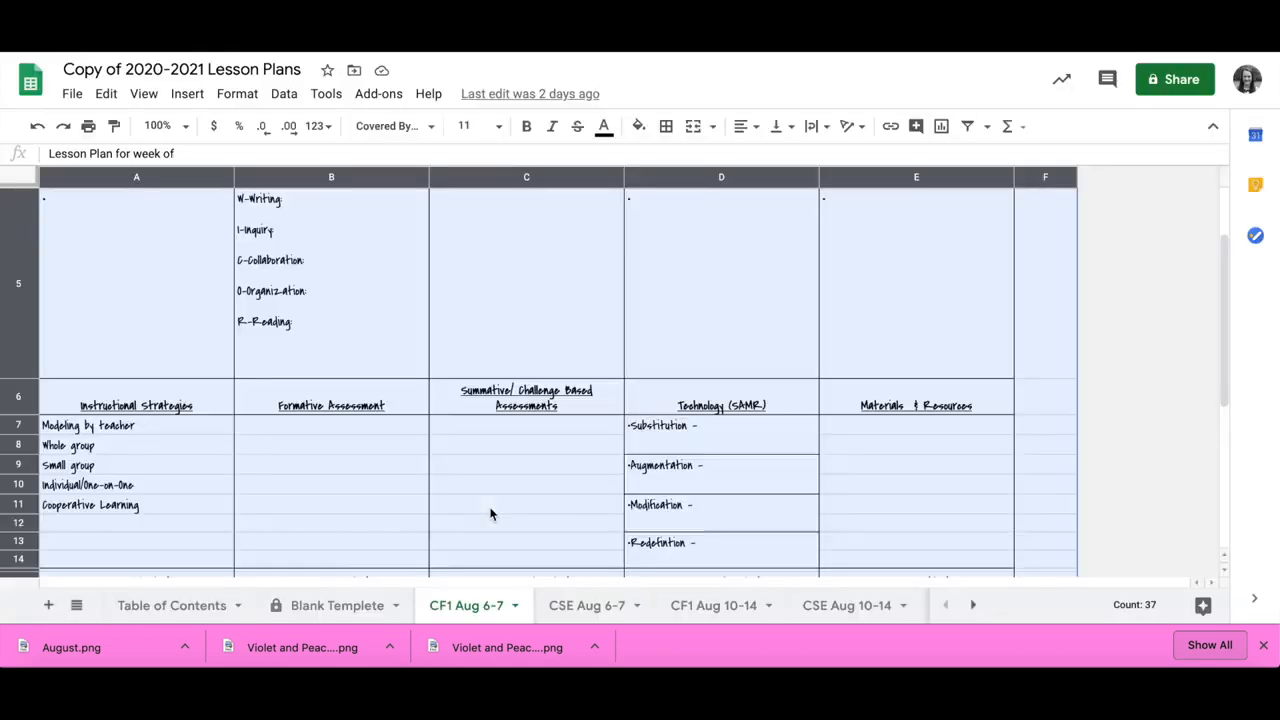
Step: In Copy of 2020-2021 Lesson Plans, open the Aug sheet linked from the August heading in the Table of Contents
click(157, 617)
click(172, 343)
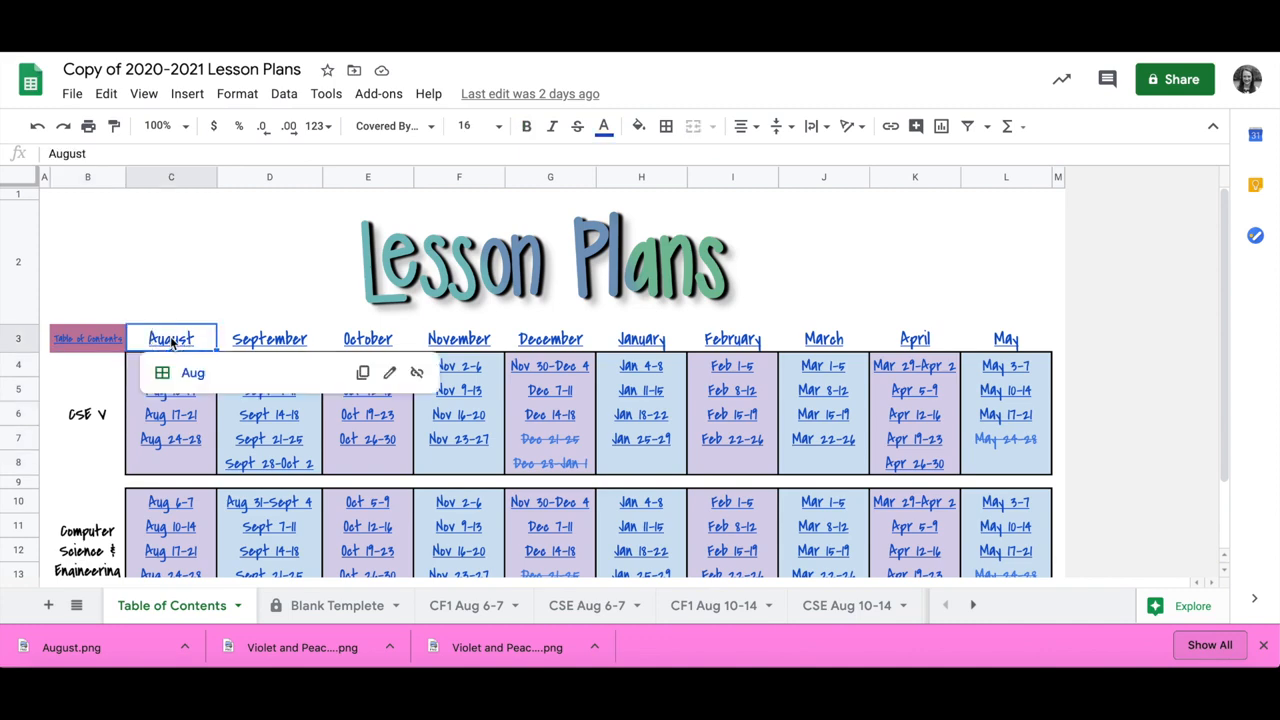
click(192, 374)
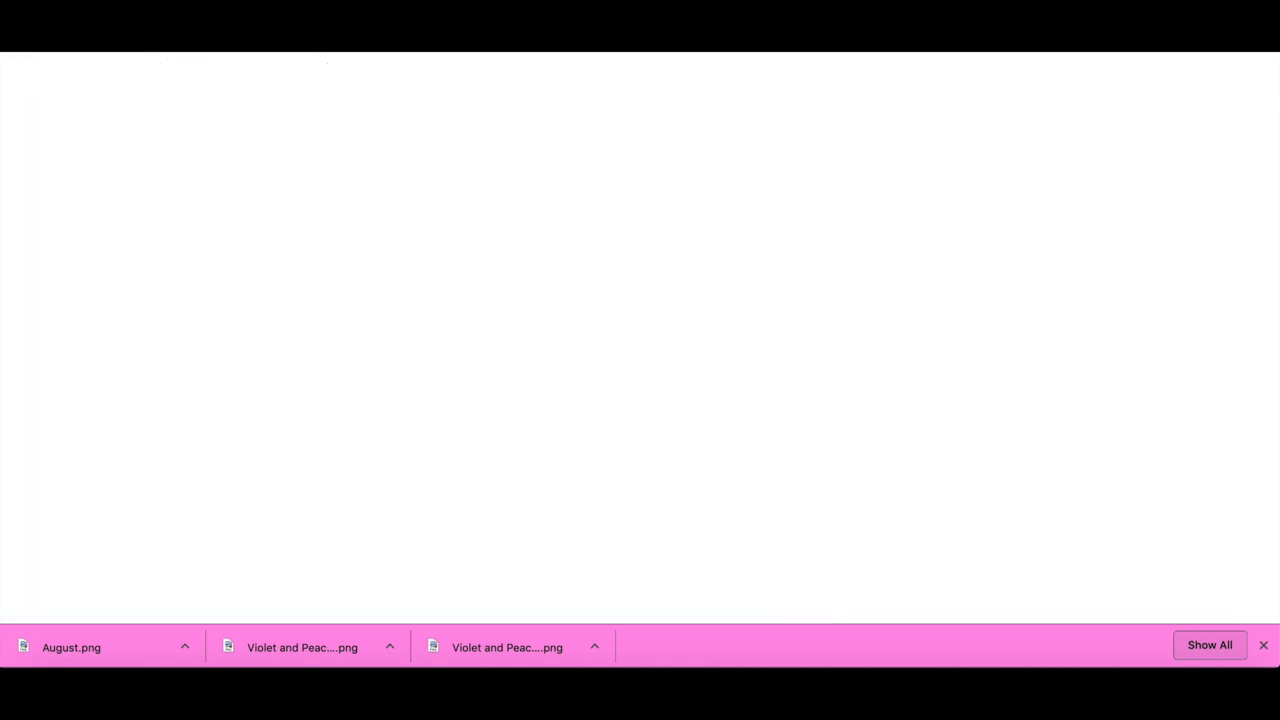
Step: In the Lesson Plan Tutorial calendar, center the weekday headers B5:H5 horizontally
click(99, 372)
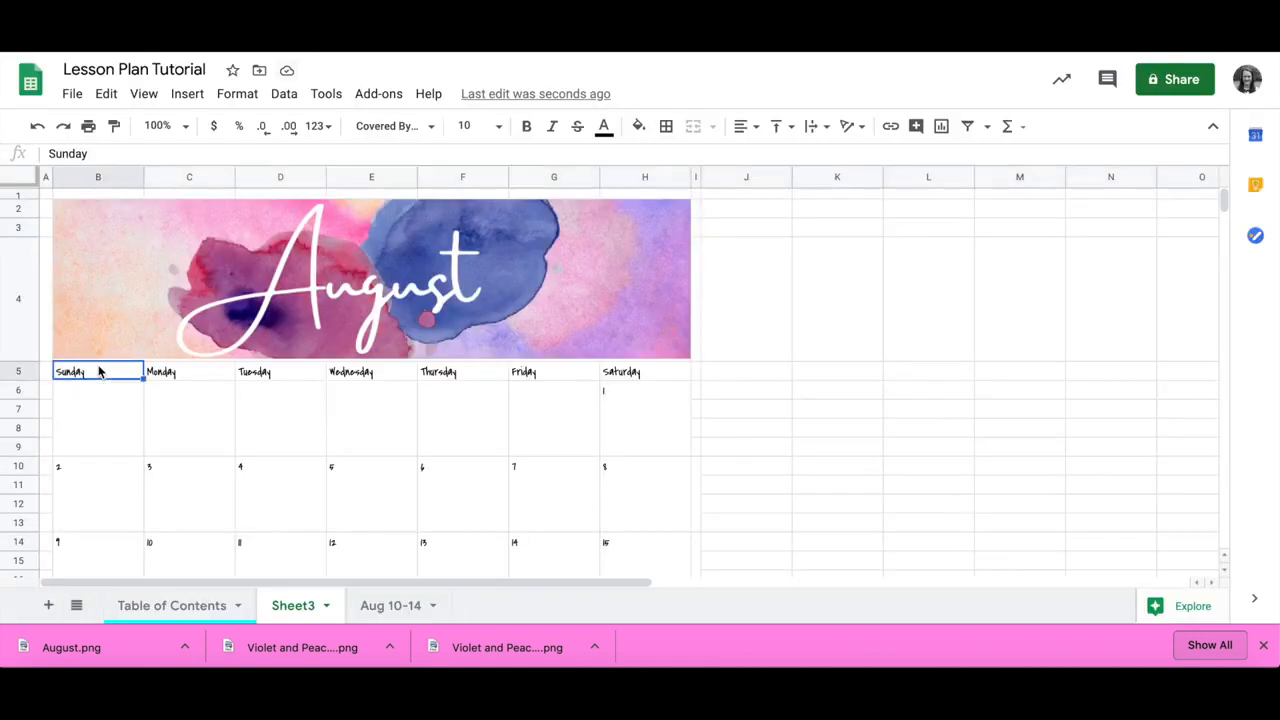
shift+click(669, 378)
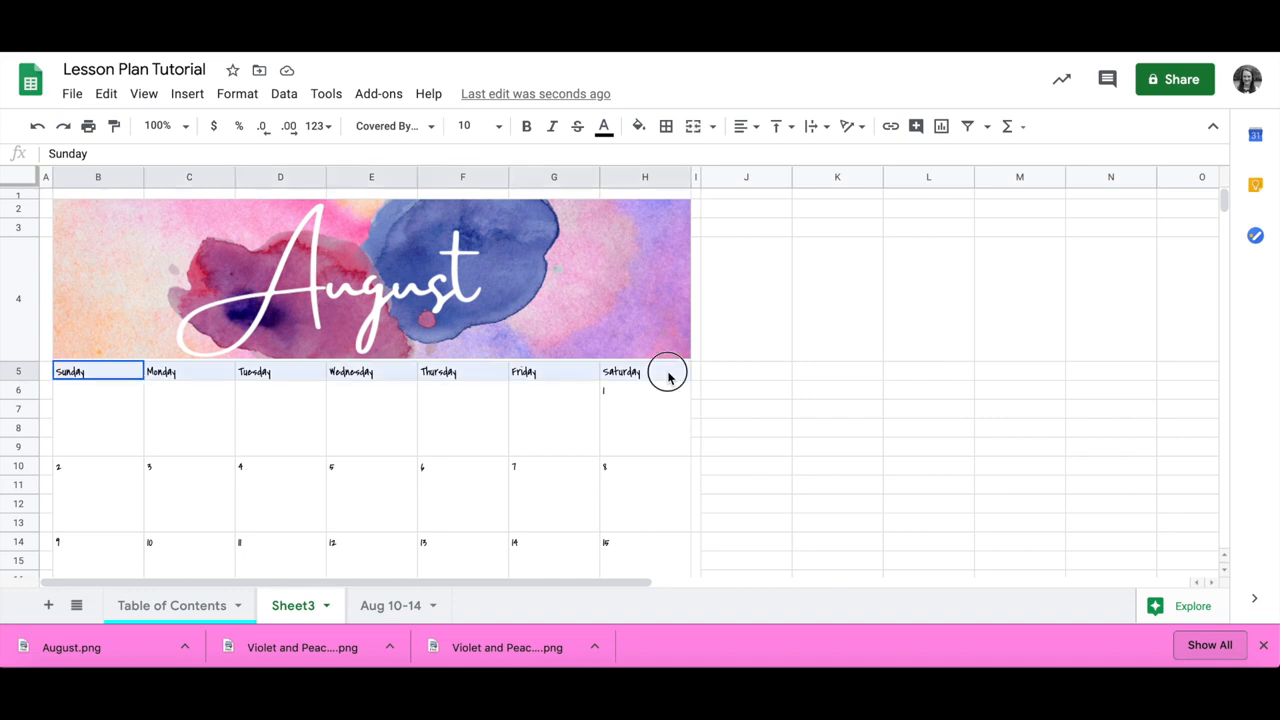
click(745, 126)
click(765, 158)
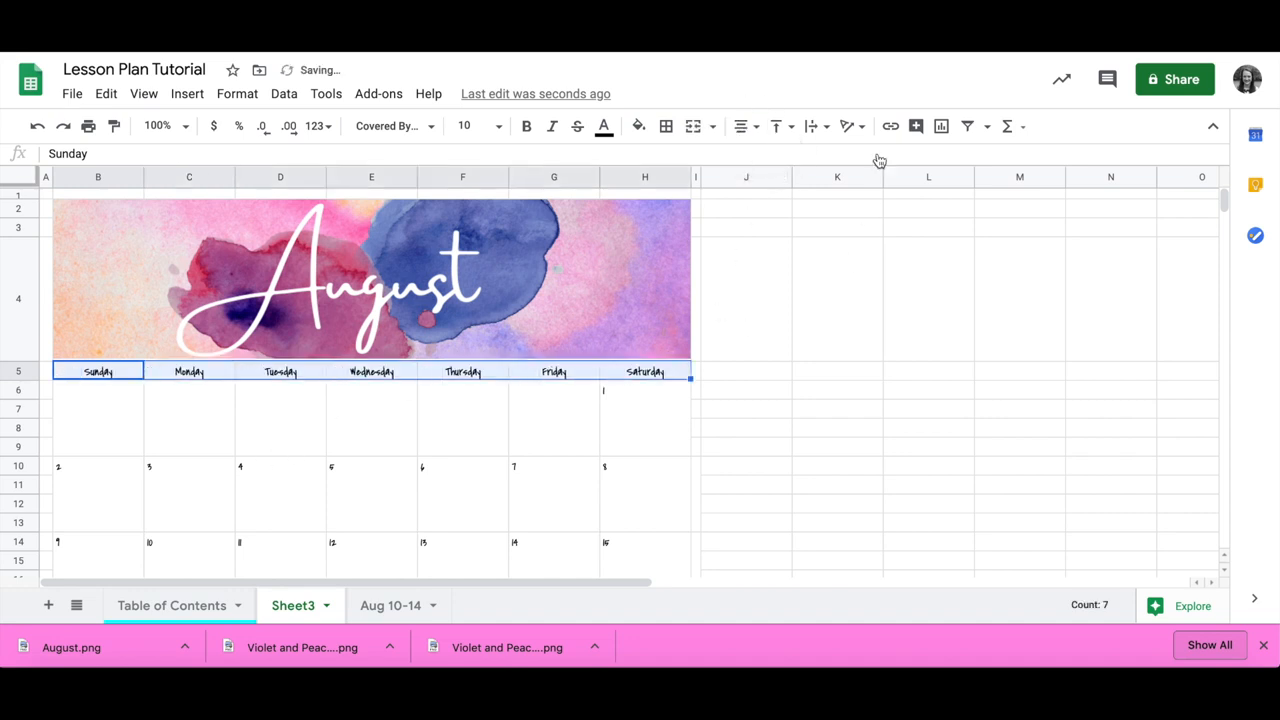
click(128, 372)
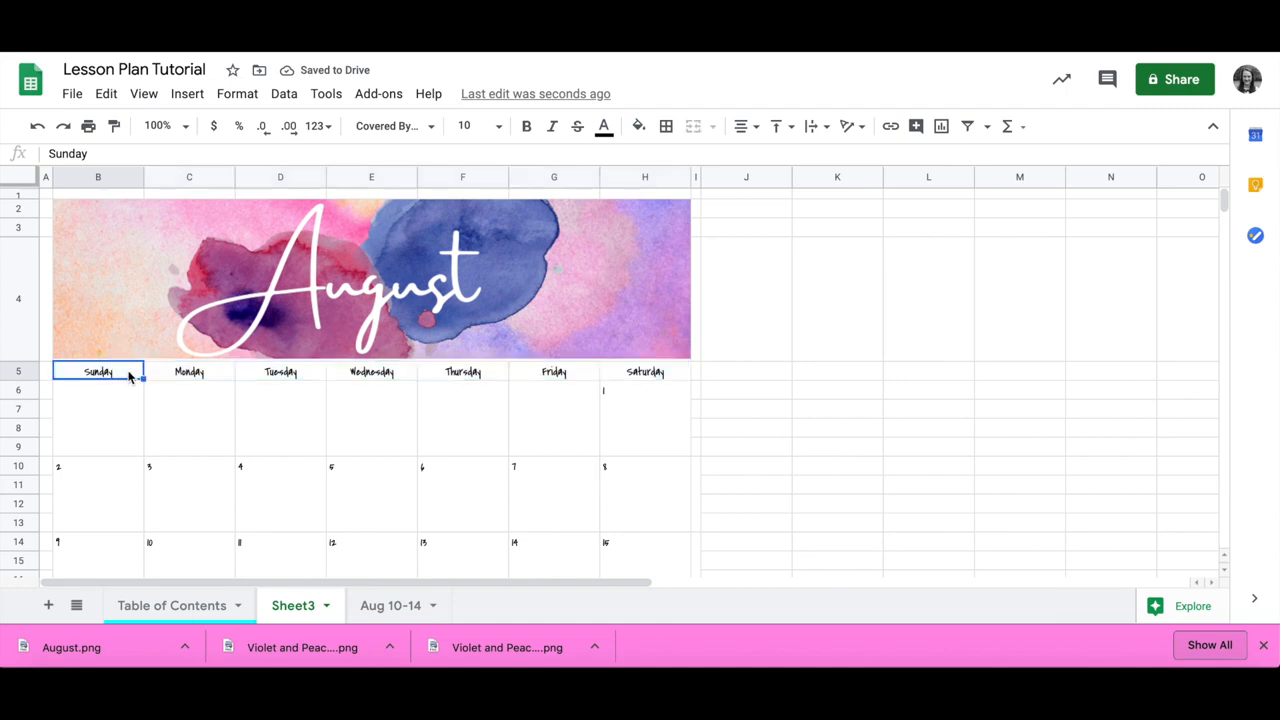
click(638, 127)
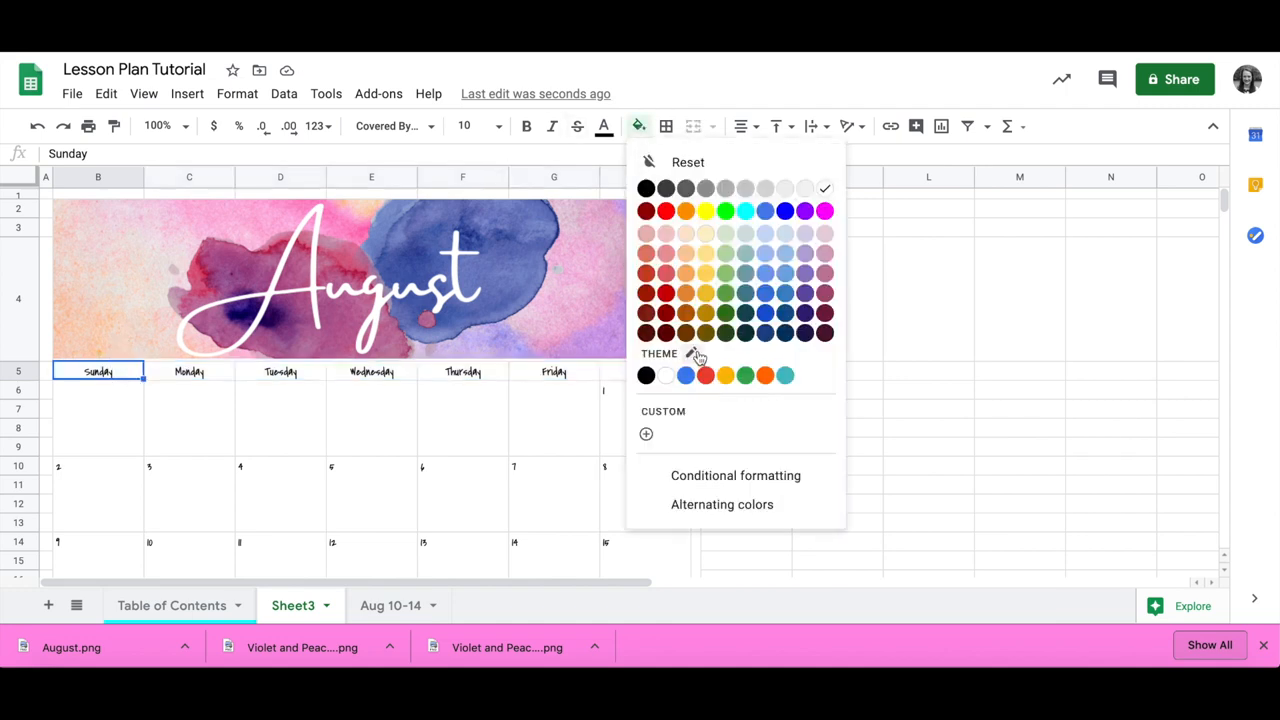
click(646, 434)
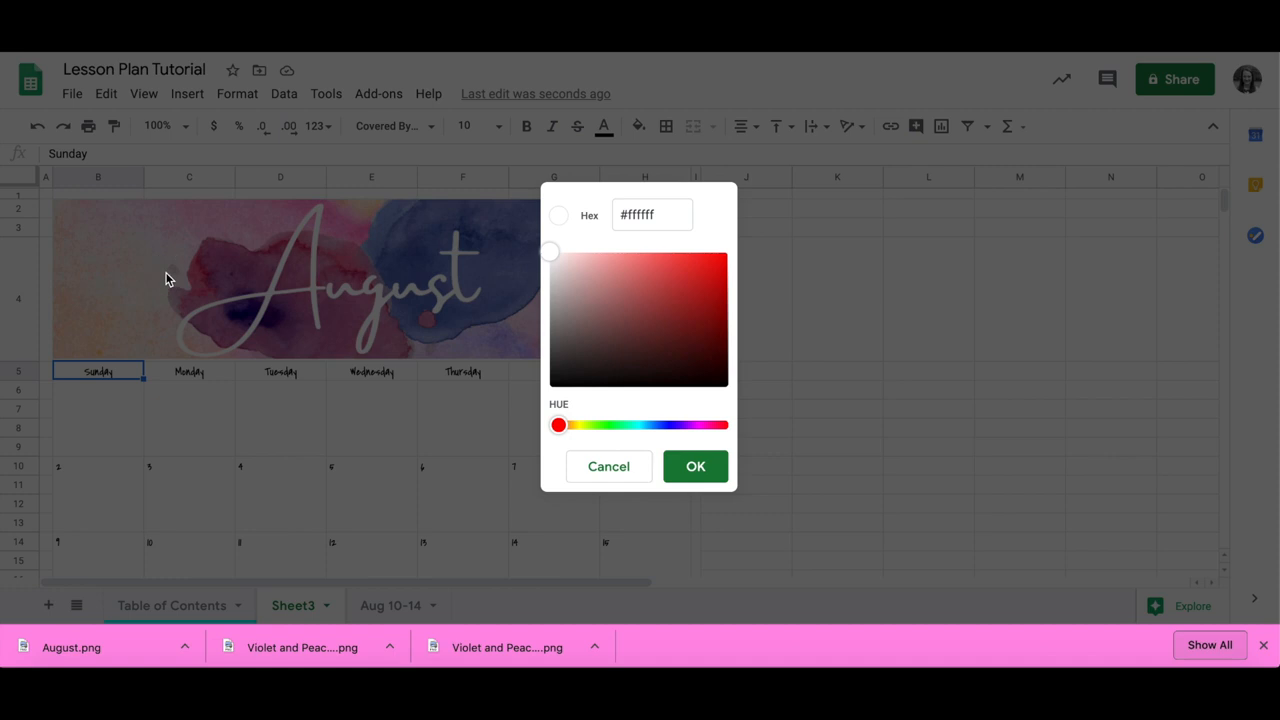
click(608, 470)
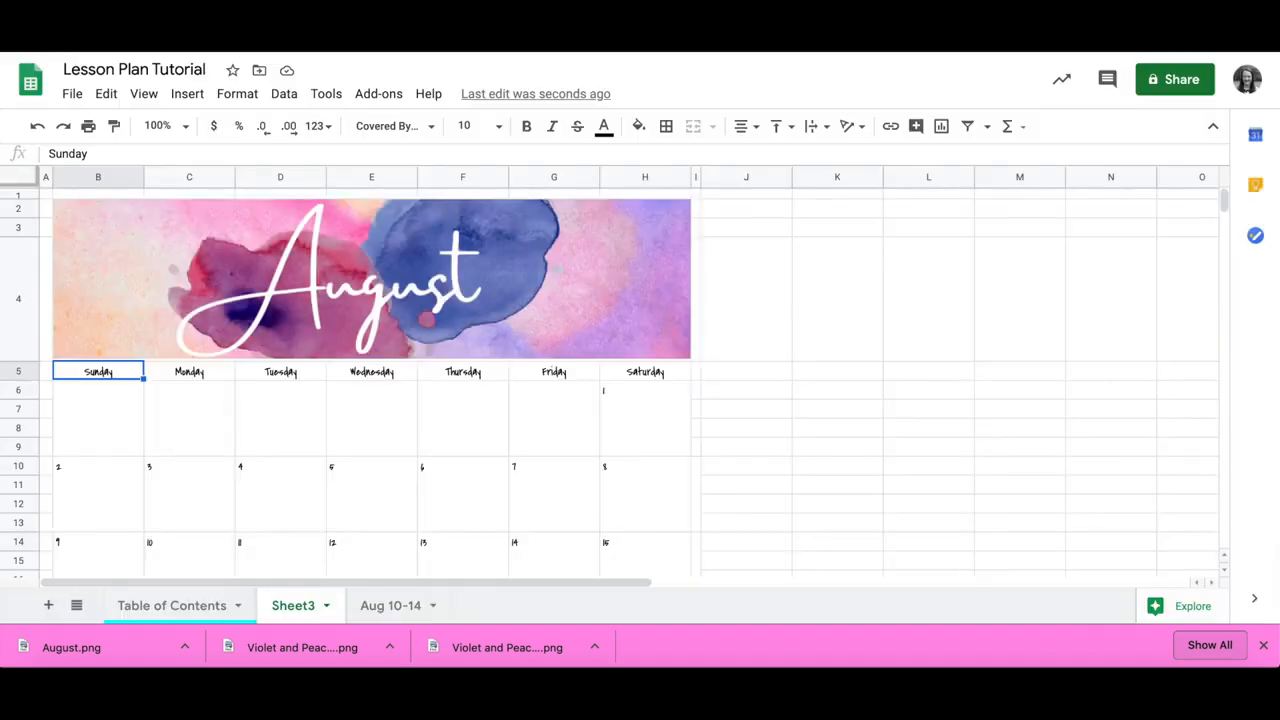
Step: Search Google for "what is the color", look through the results, and open a new browser tab
key(ctrl+Tab)
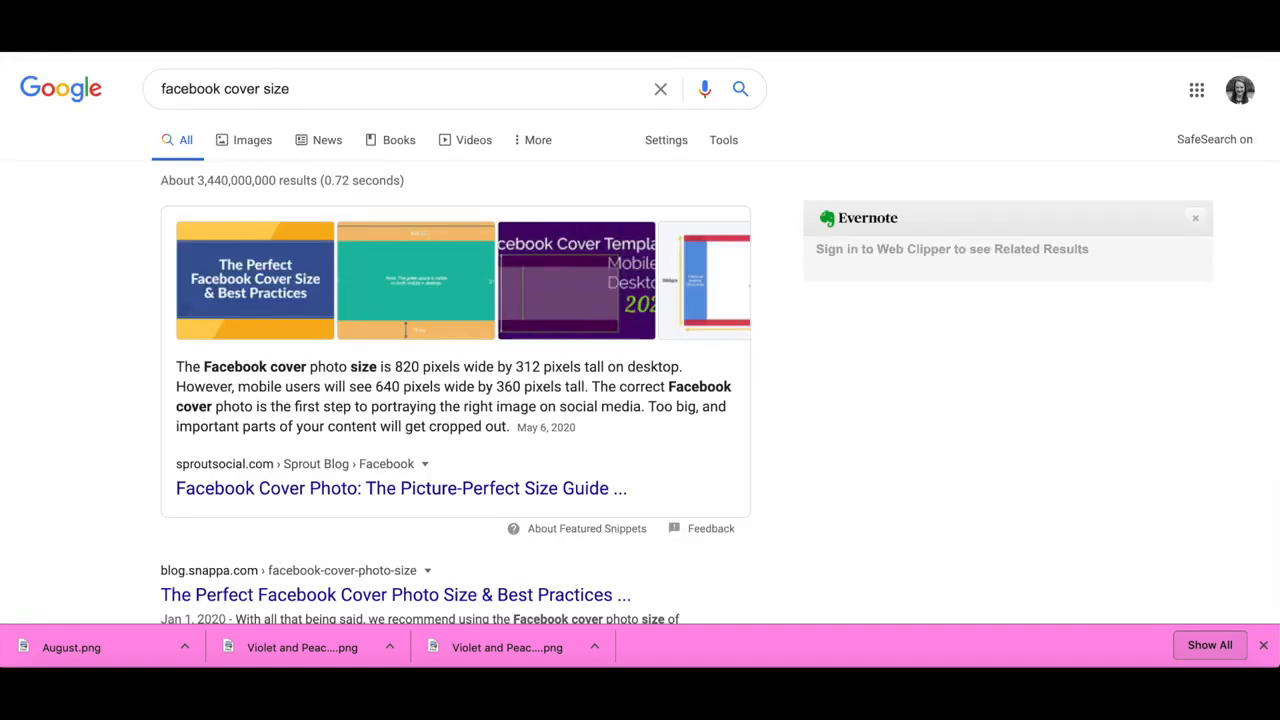
triple_click(511, 72)
text(what i)
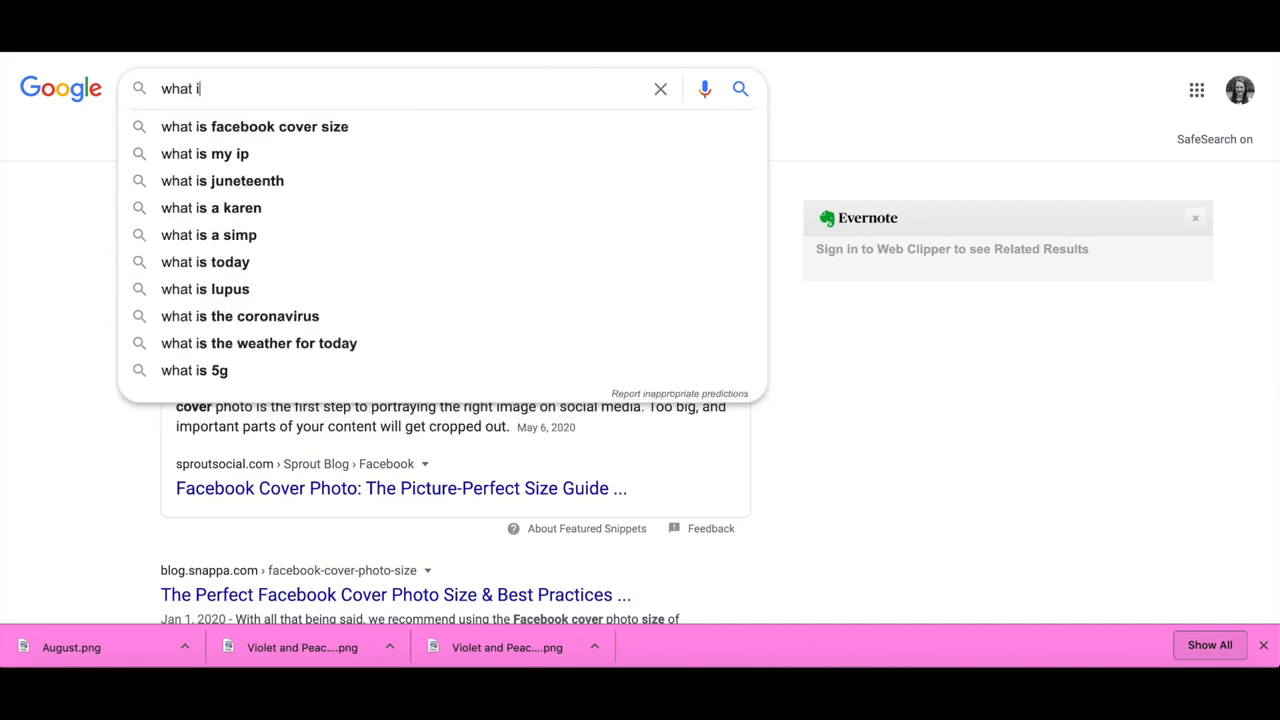
key(BackSpace)
text(is t)
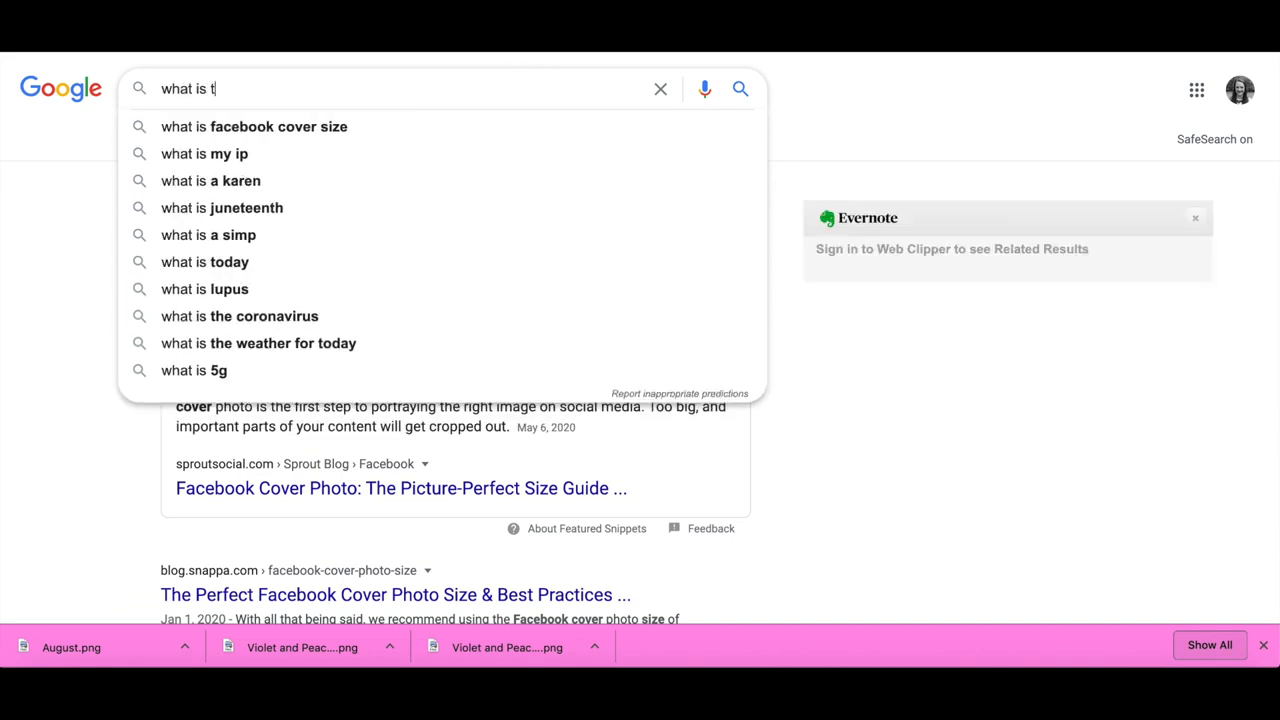
text(eh color)
key(Return)
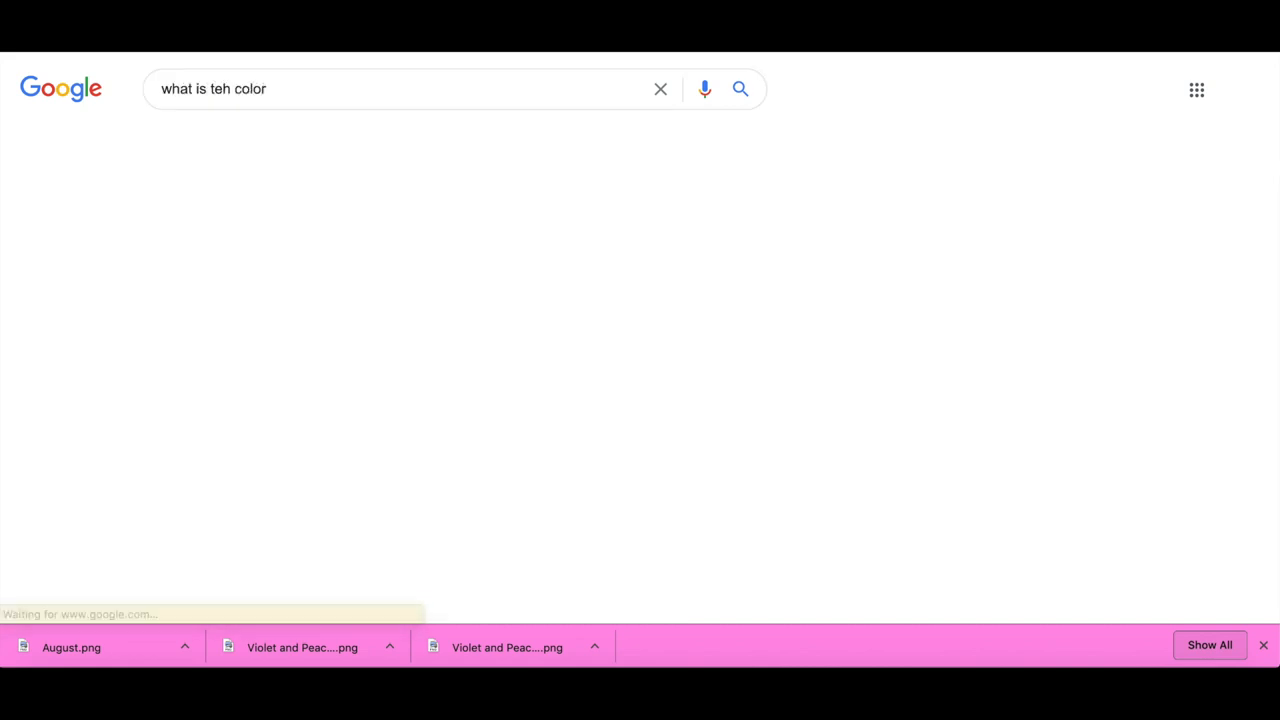
click(408, 224)
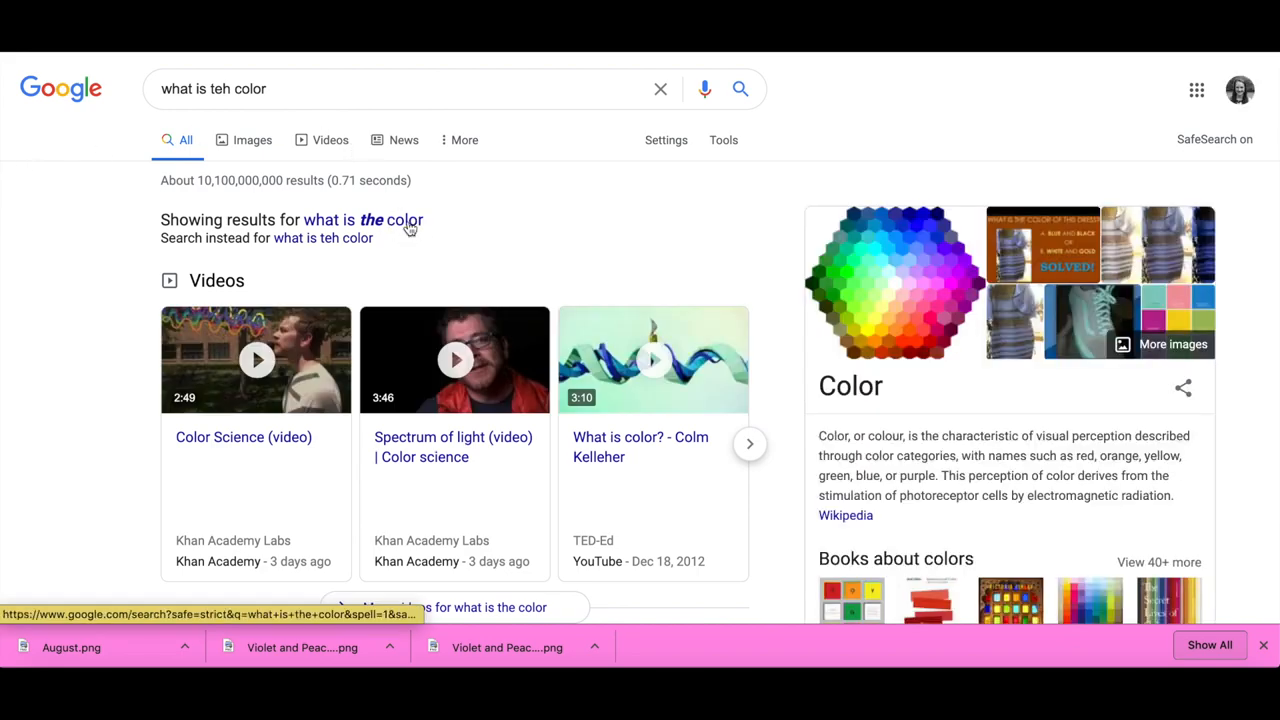
scroll(57, 367, down, 3)
scroll(58, 368, down, 3)
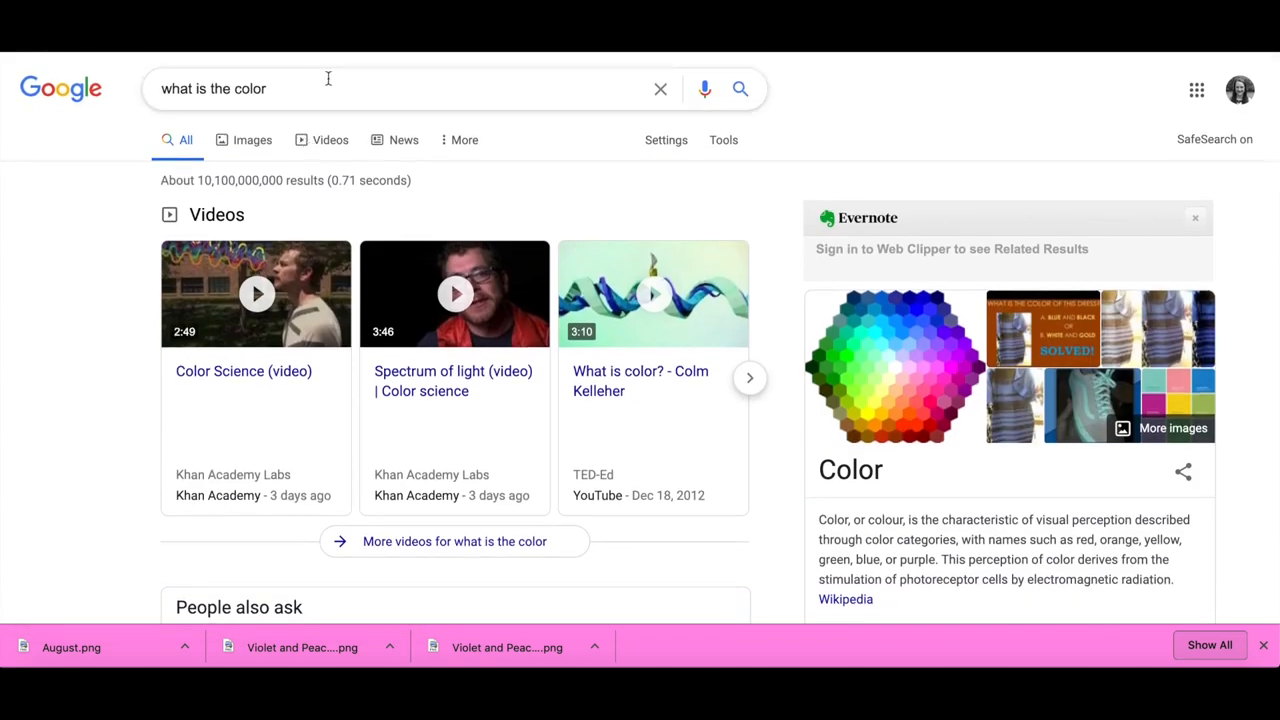
key(super+t)
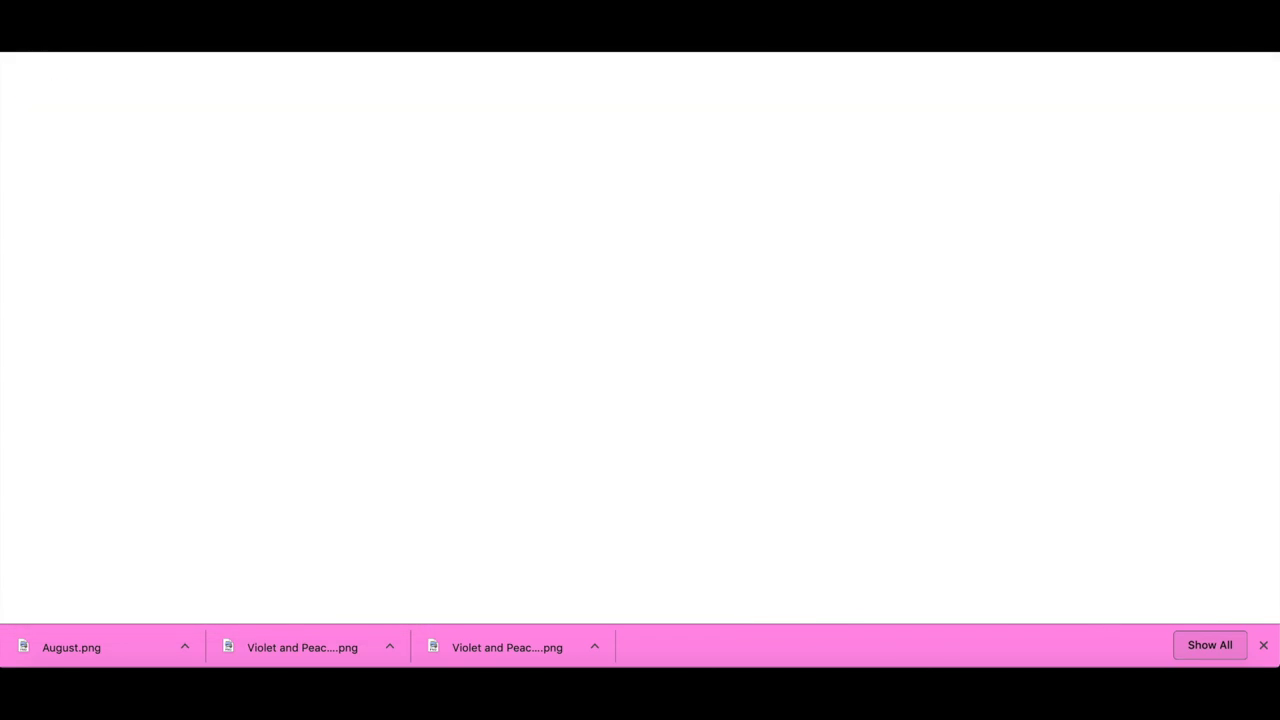
Step: Start a custom fill color for the Sunday header, search Google for "hex color picker from image", and open the imagecolorpicker.com result
click(638, 126)
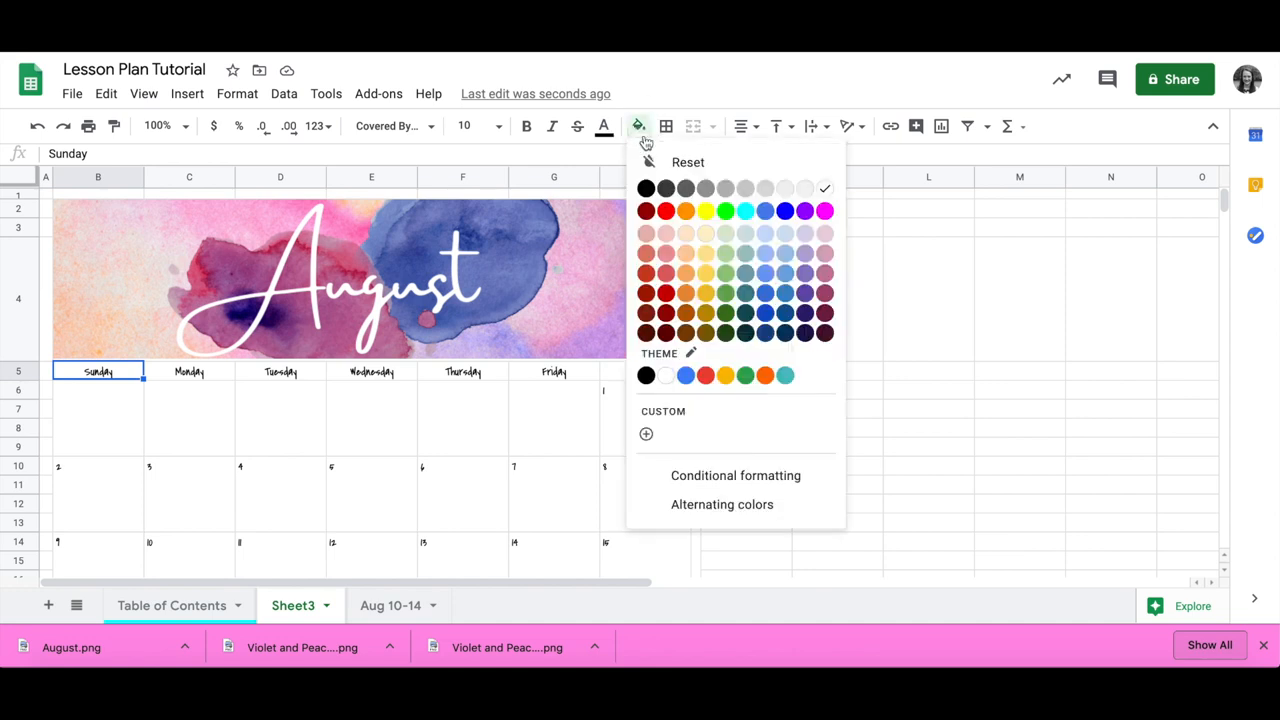
click(650, 436)
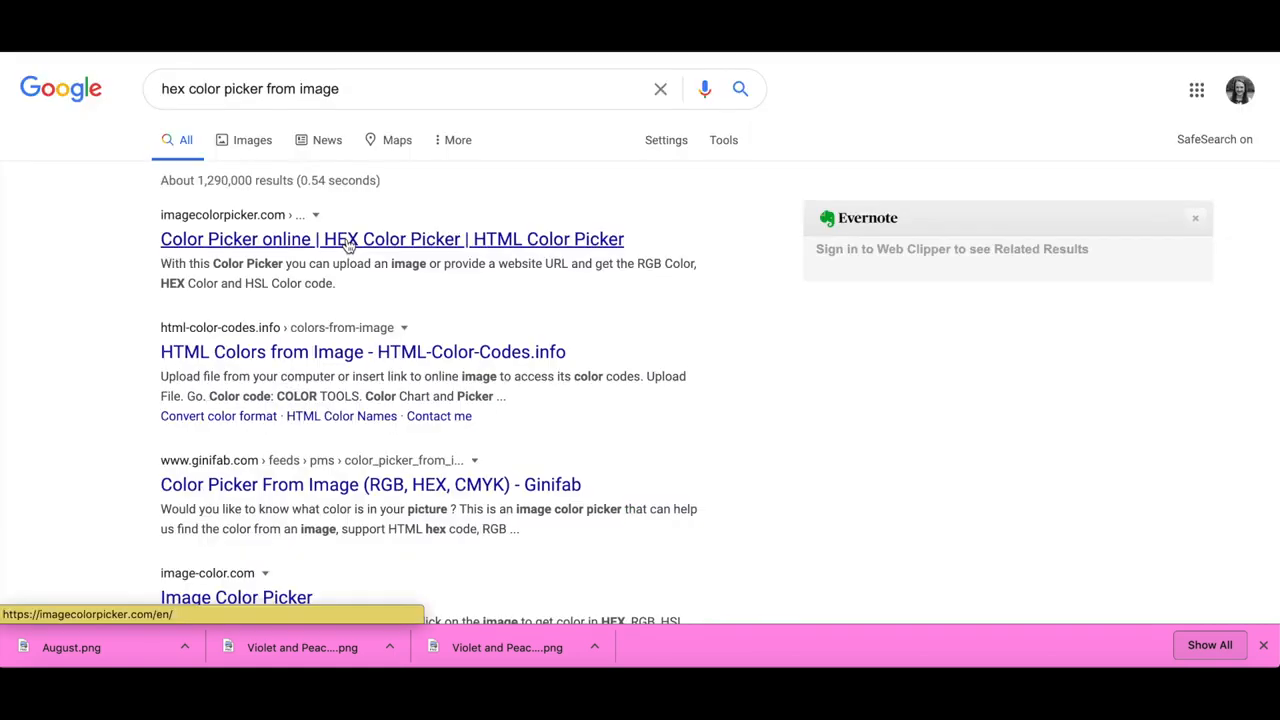
click(347, 243)
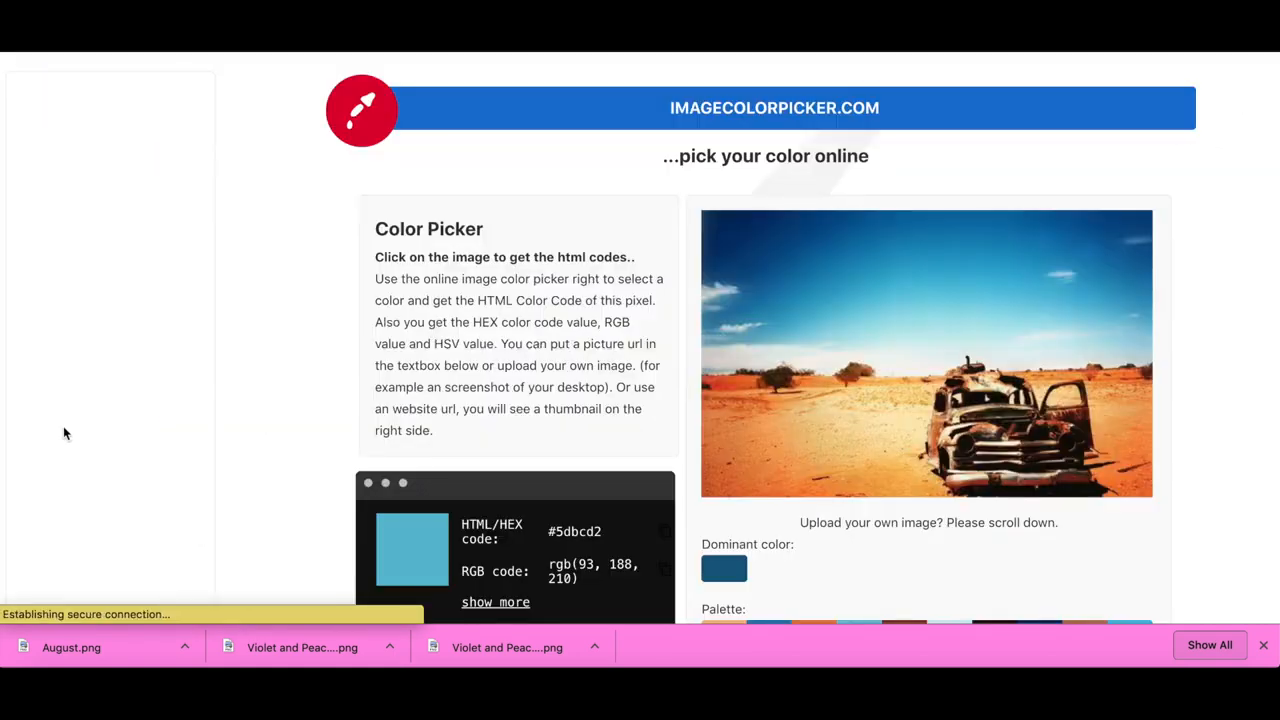
Step: Upload the August banner image to the online color picker to generate its color palette
scroll(63, 426, down, 5)
scroll(63, 430, up, 3)
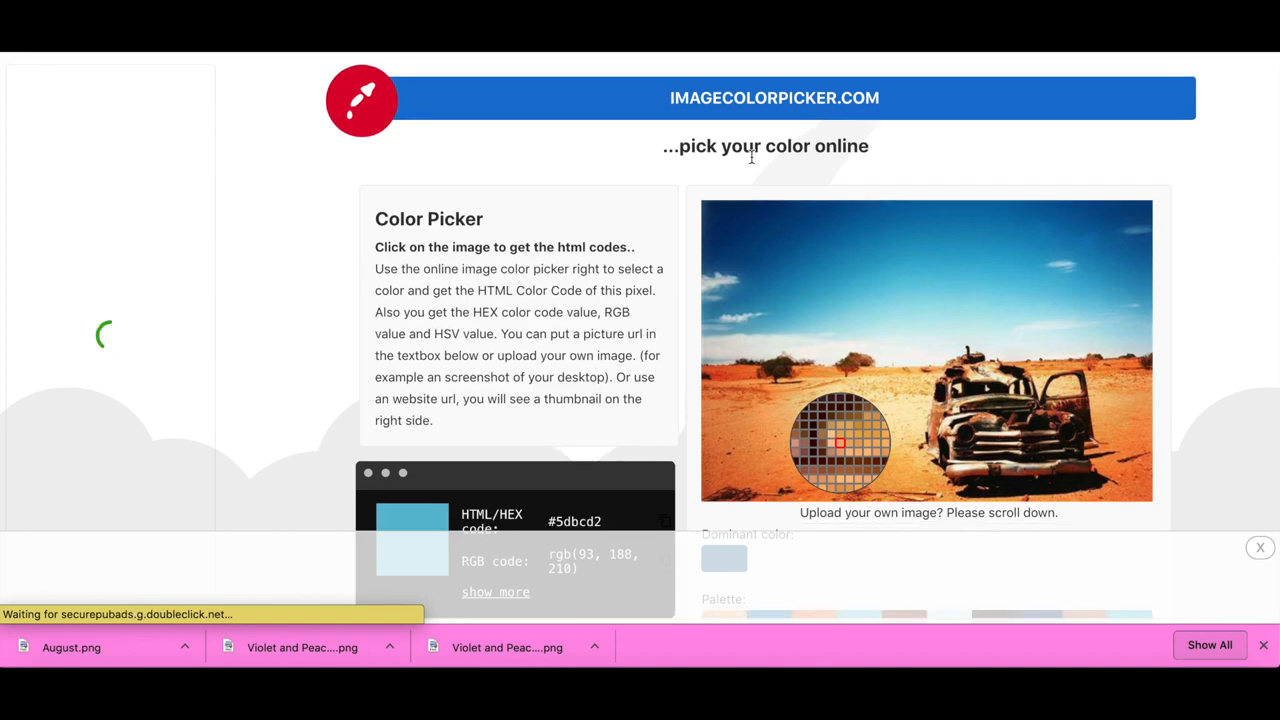
scroll(750, 157, down, 3)
scroll(750, 157, down, 3)
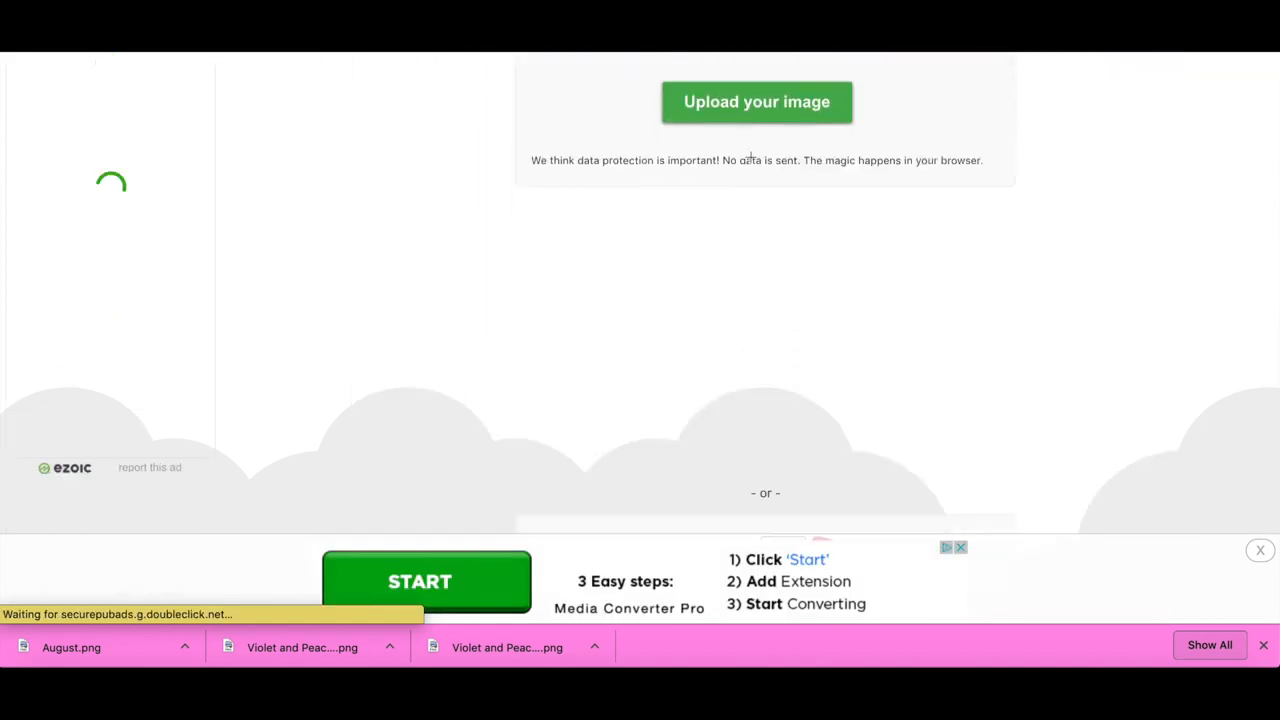
click(737, 103)
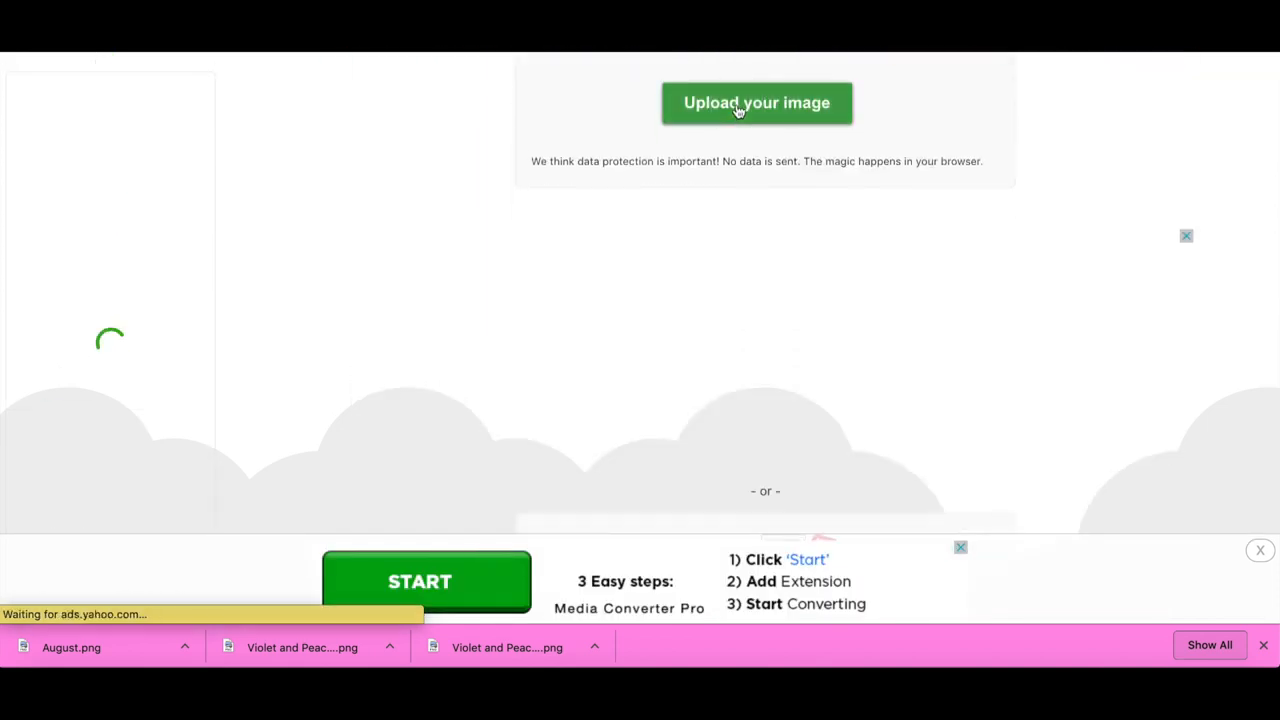
double_click(514, 104)
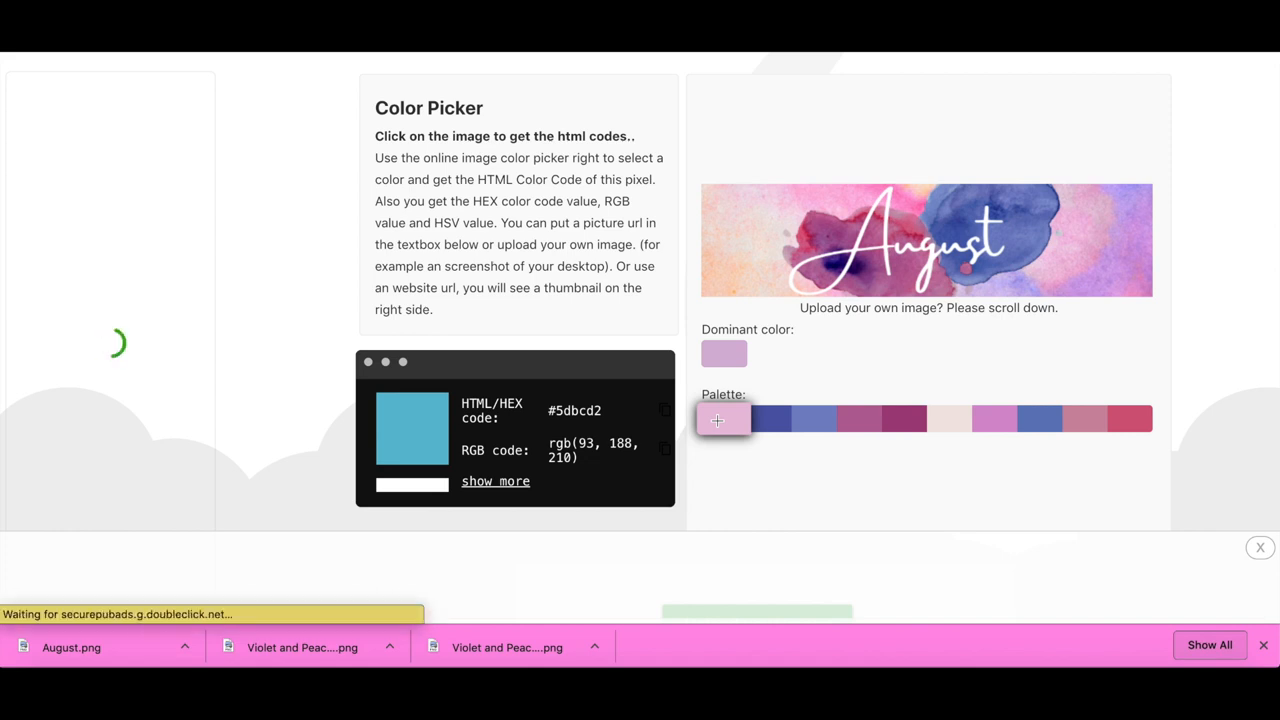
Step: Pick the light pink palette color #e8beda and apply it as the custom fill of the Sunday header cell B5
click(717, 420)
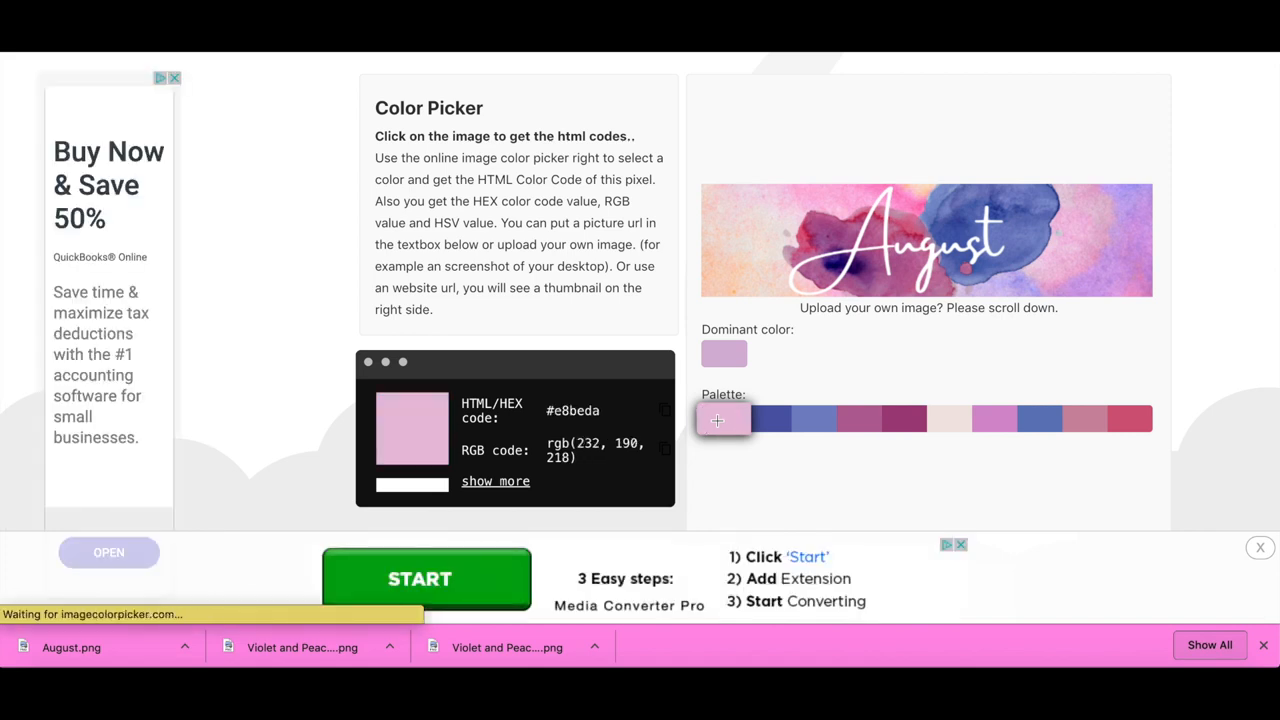
drag(546, 411, 600, 415)
key(ctrl+c)
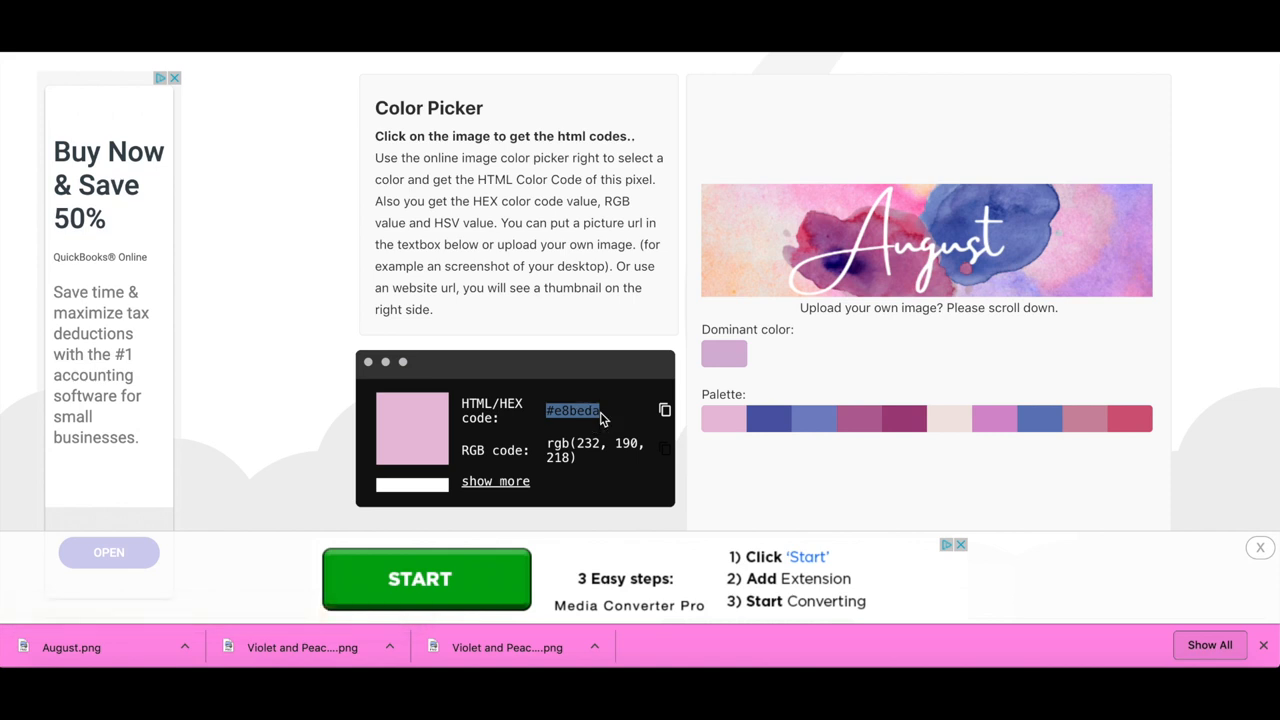
key(ctrl+shift+Tab)
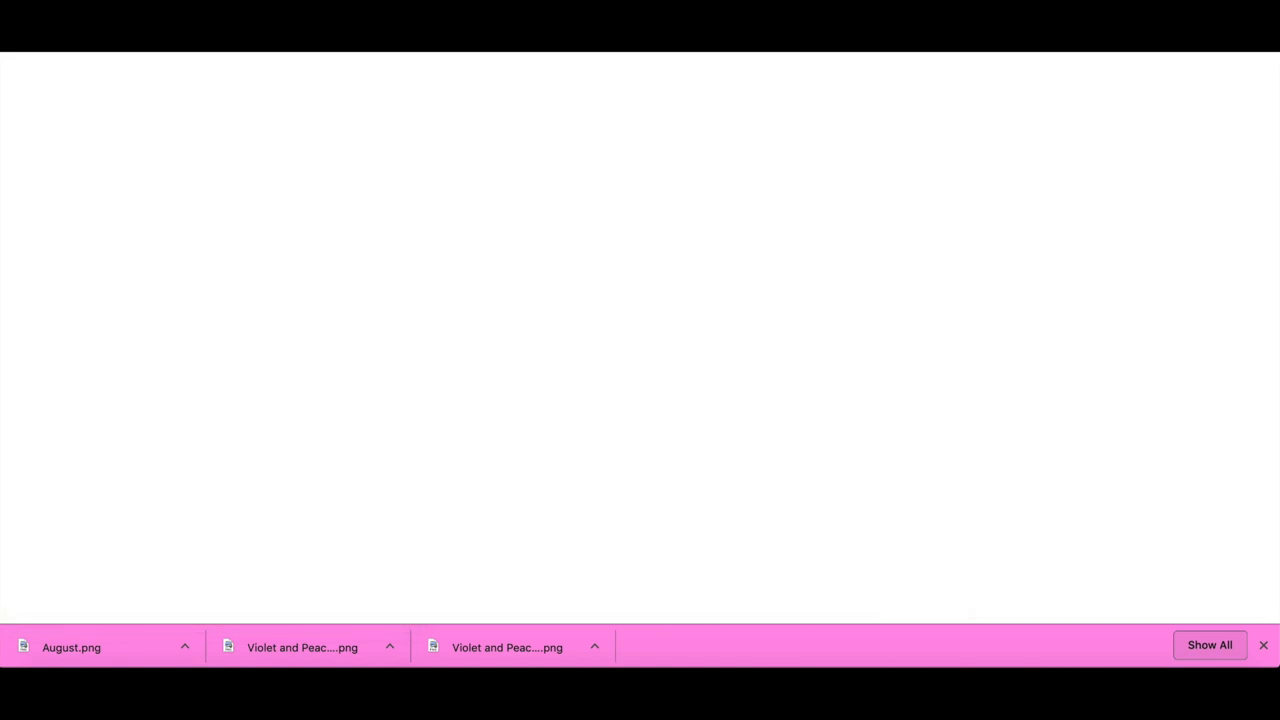
double_click(664, 213)
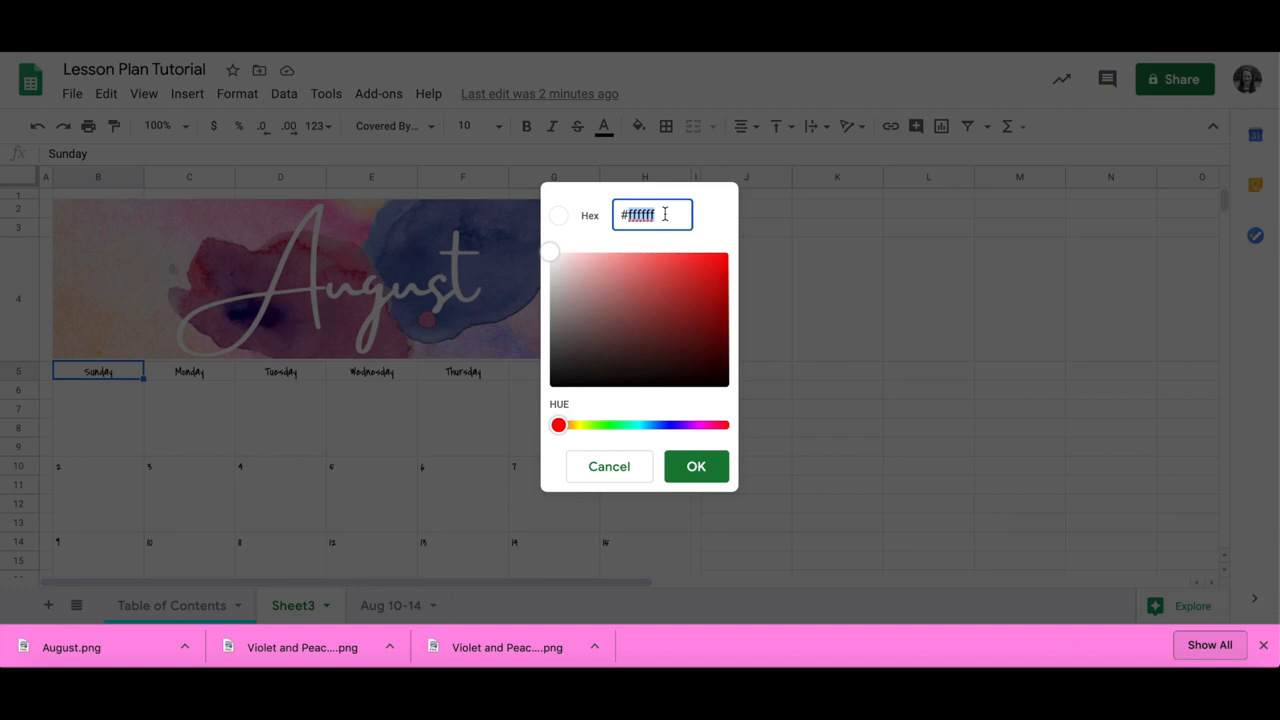
key(ctrl+v)
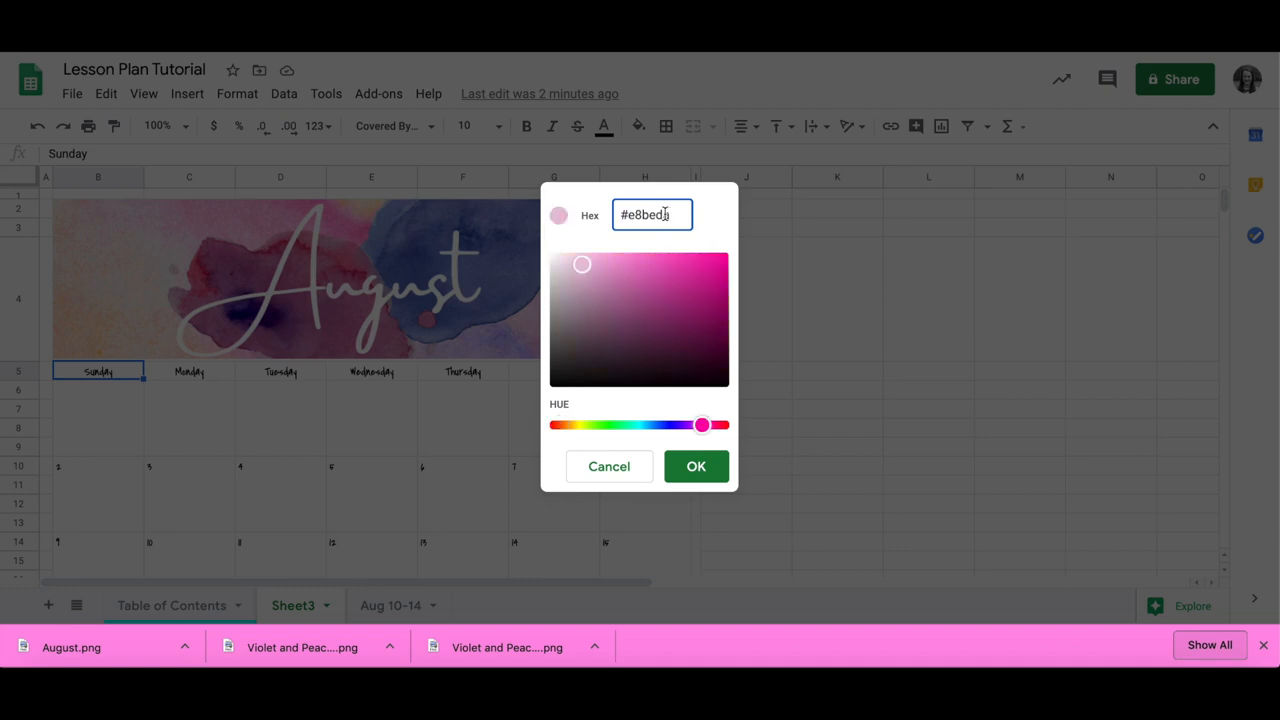
click(700, 478)
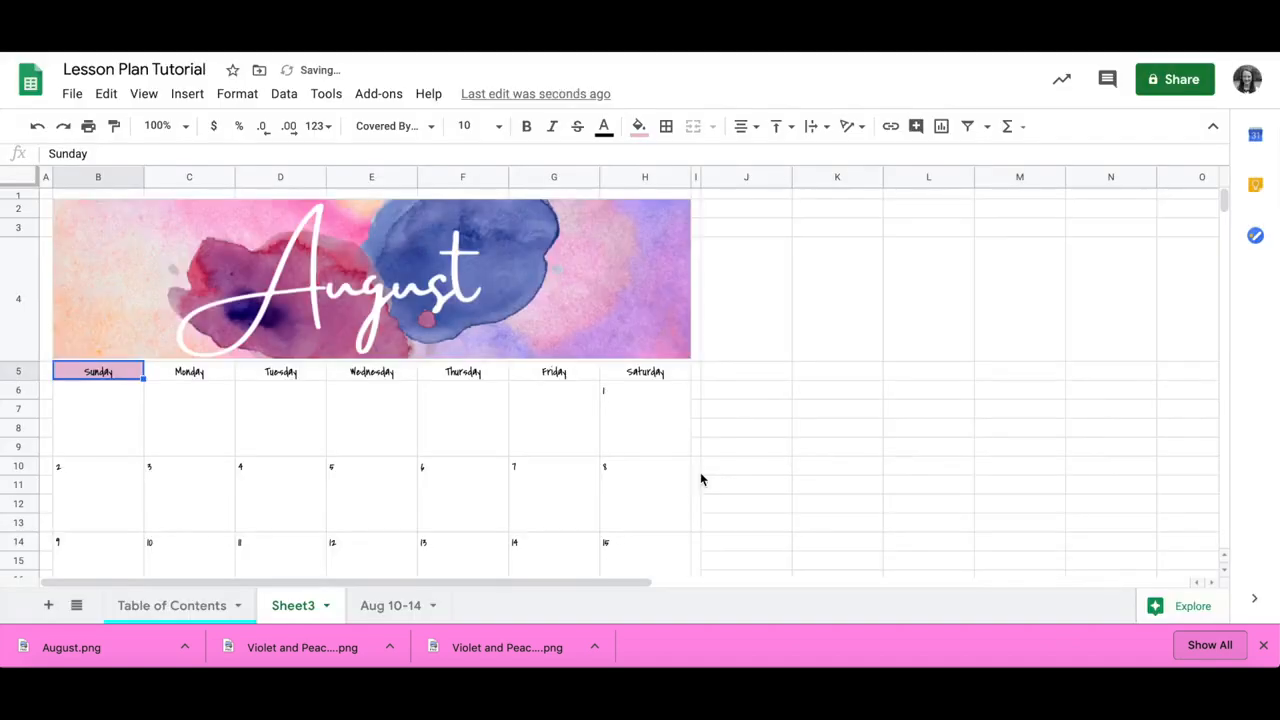
Step: Copy the dark blue palette color #4f5ba8 and apply it as the custom fill of the Monday header cell C5
key(Right)
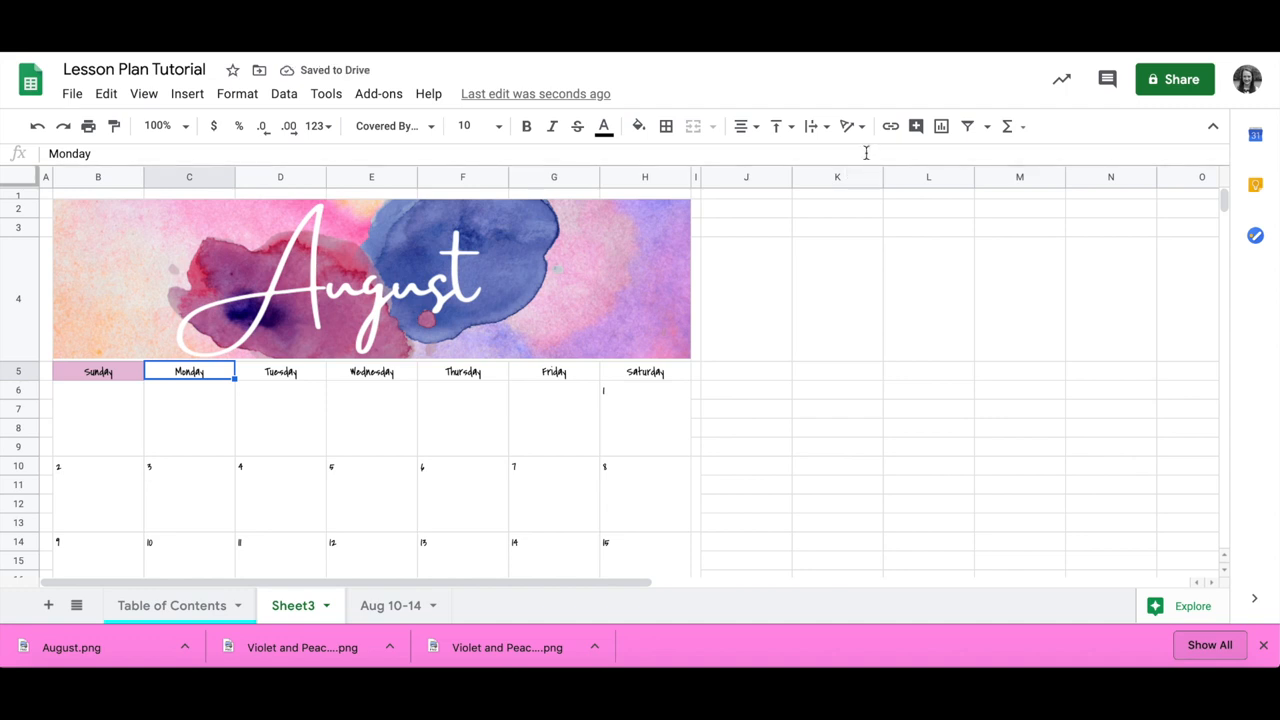
key(ctrl+Tab)
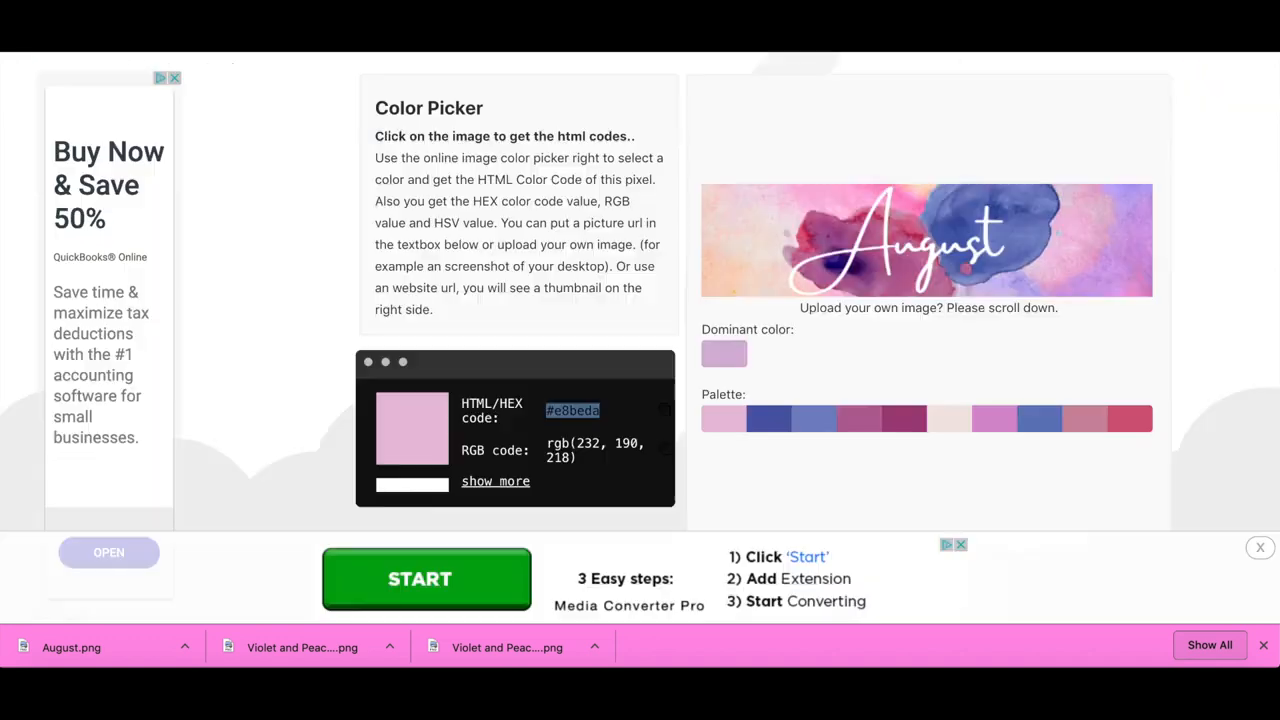
click(772, 424)
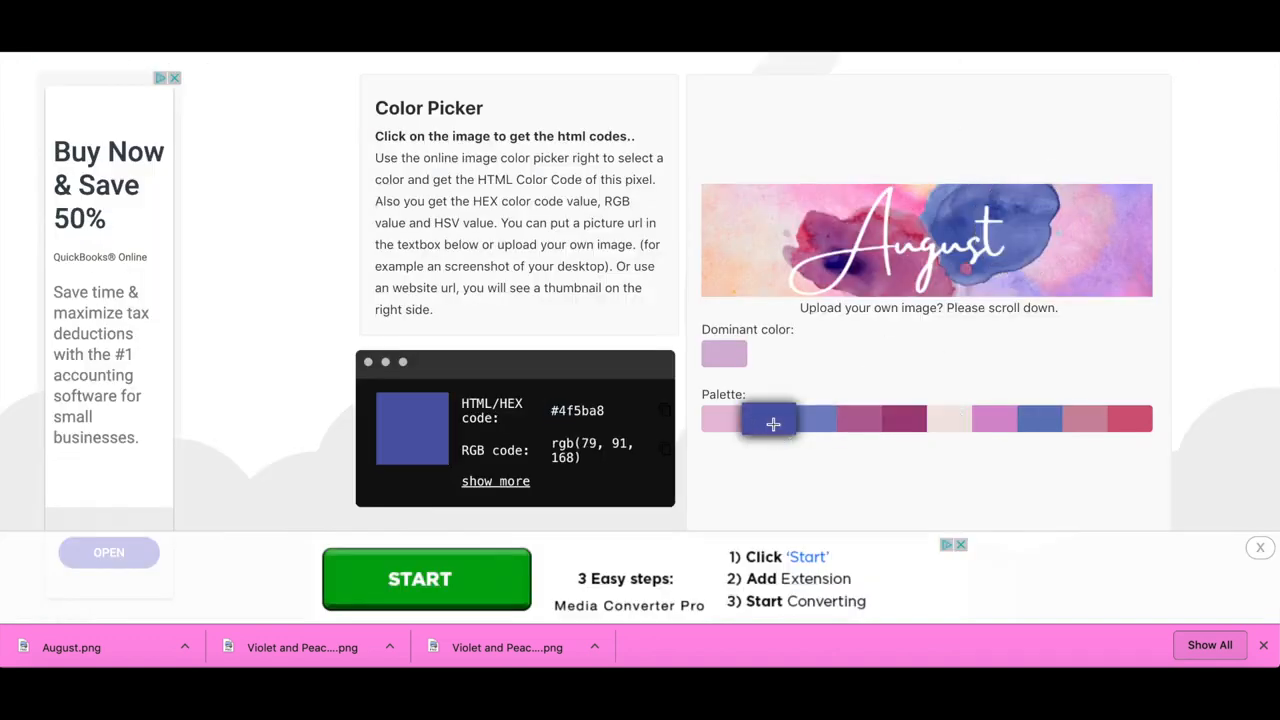
click(665, 414)
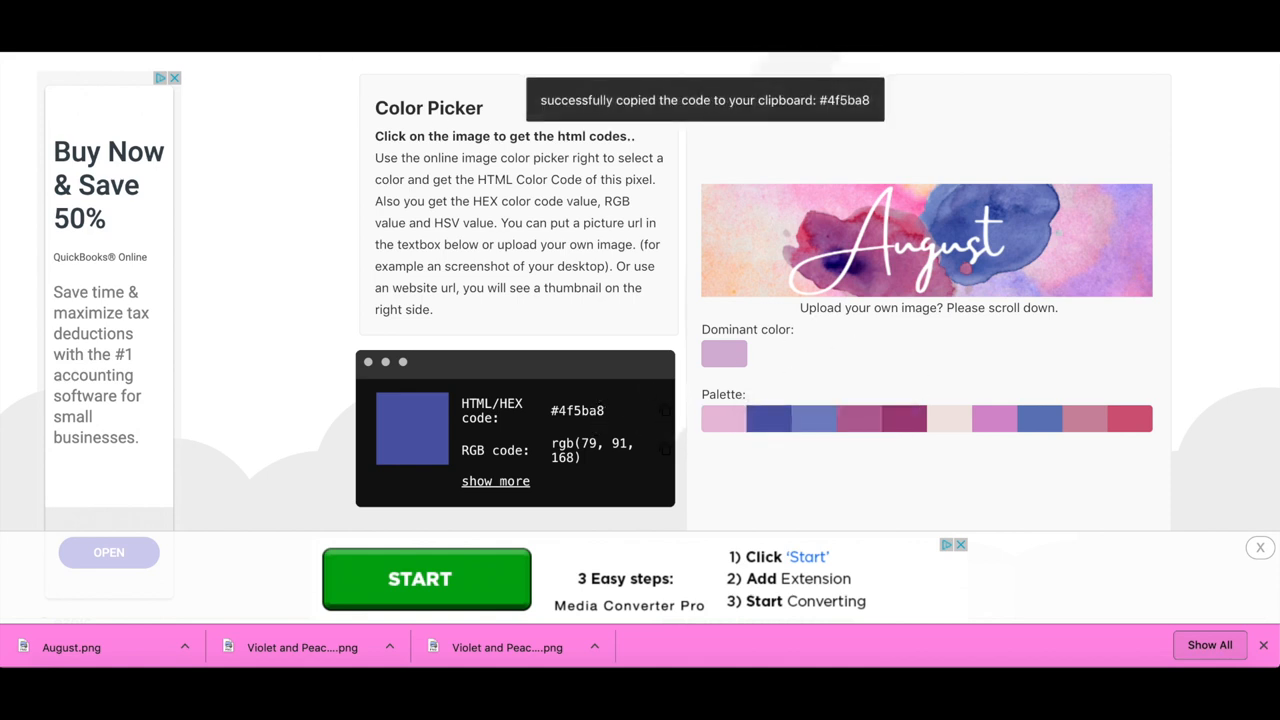
click(300, 25)
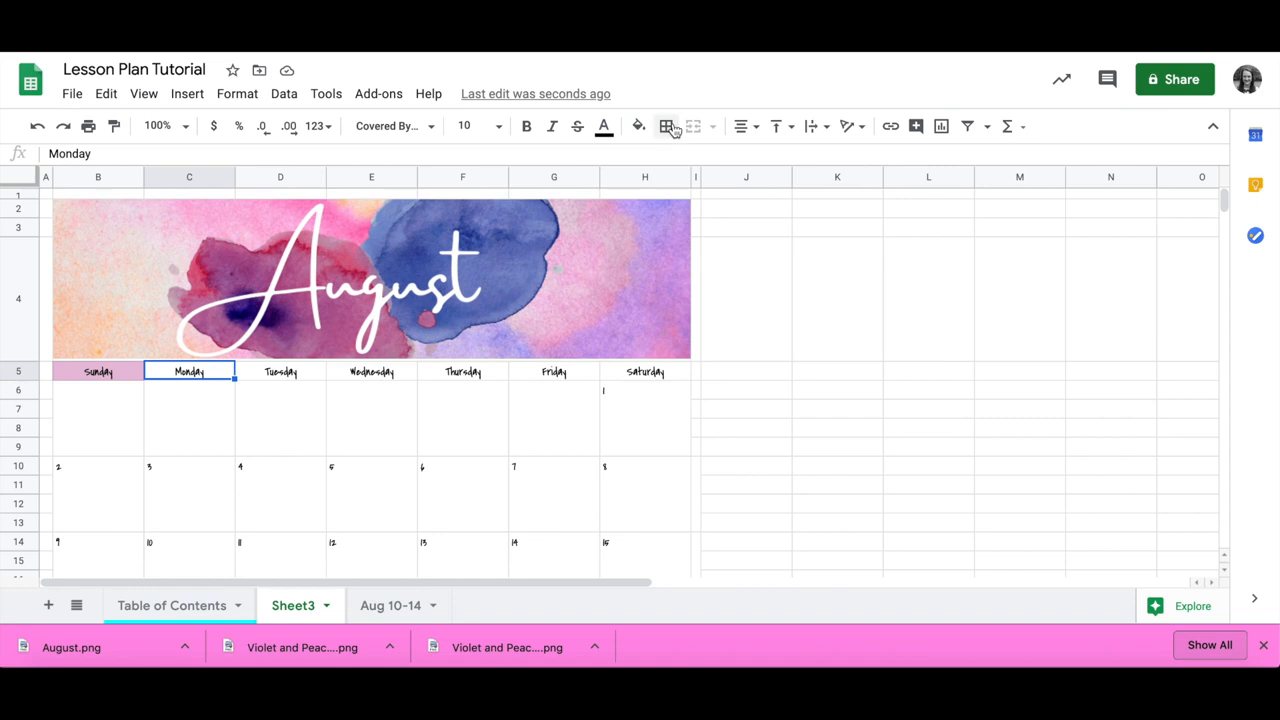
click(641, 130)
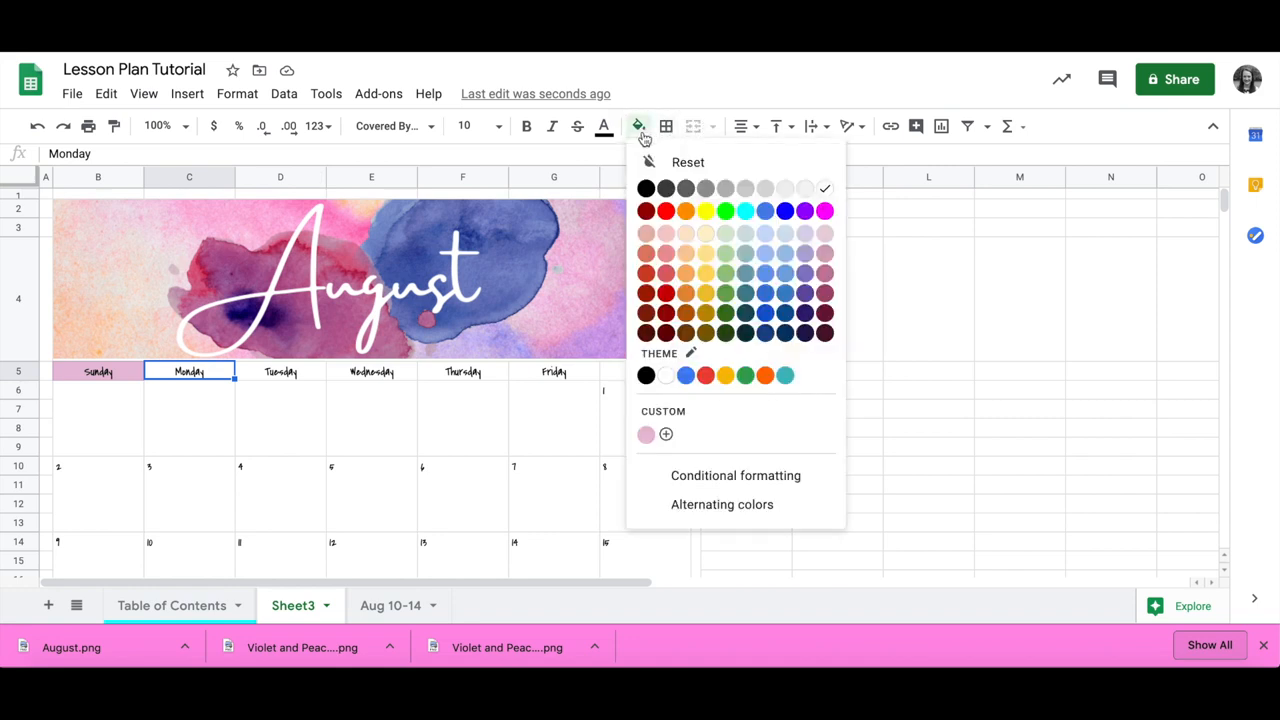
click(666, 436)
click(676, 211)
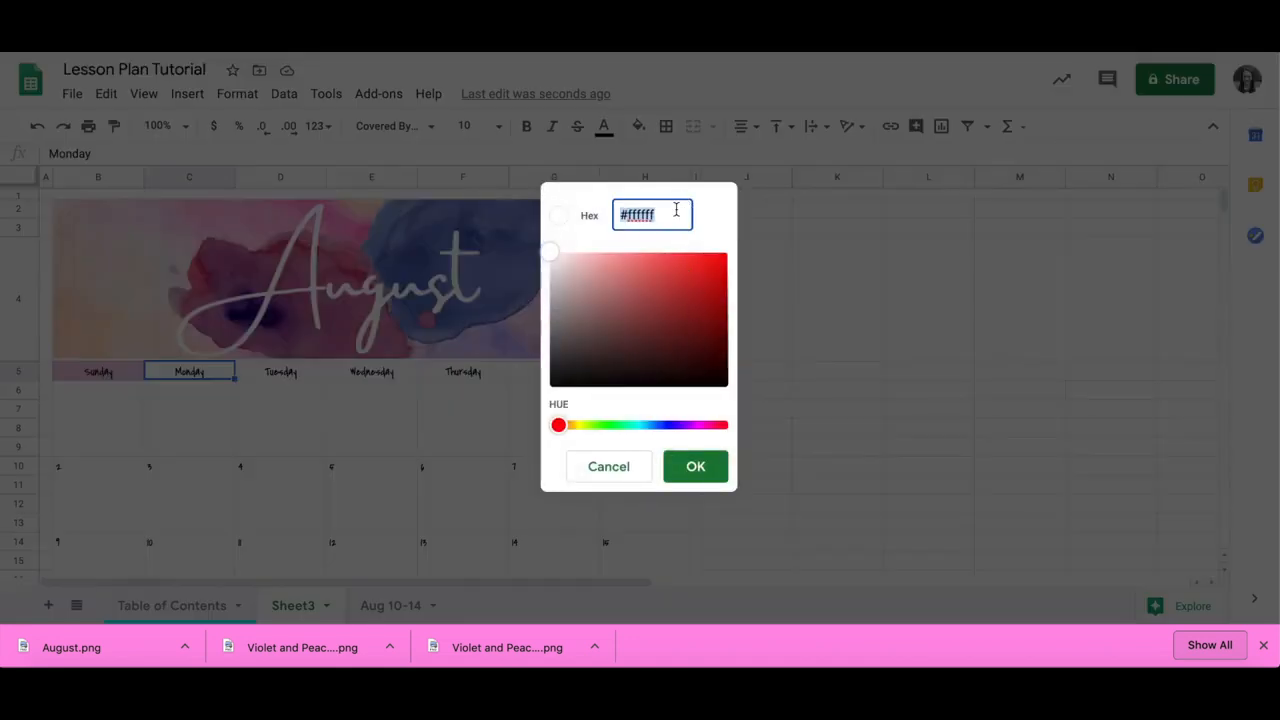
key(ctrl+v)
click(694, 466)
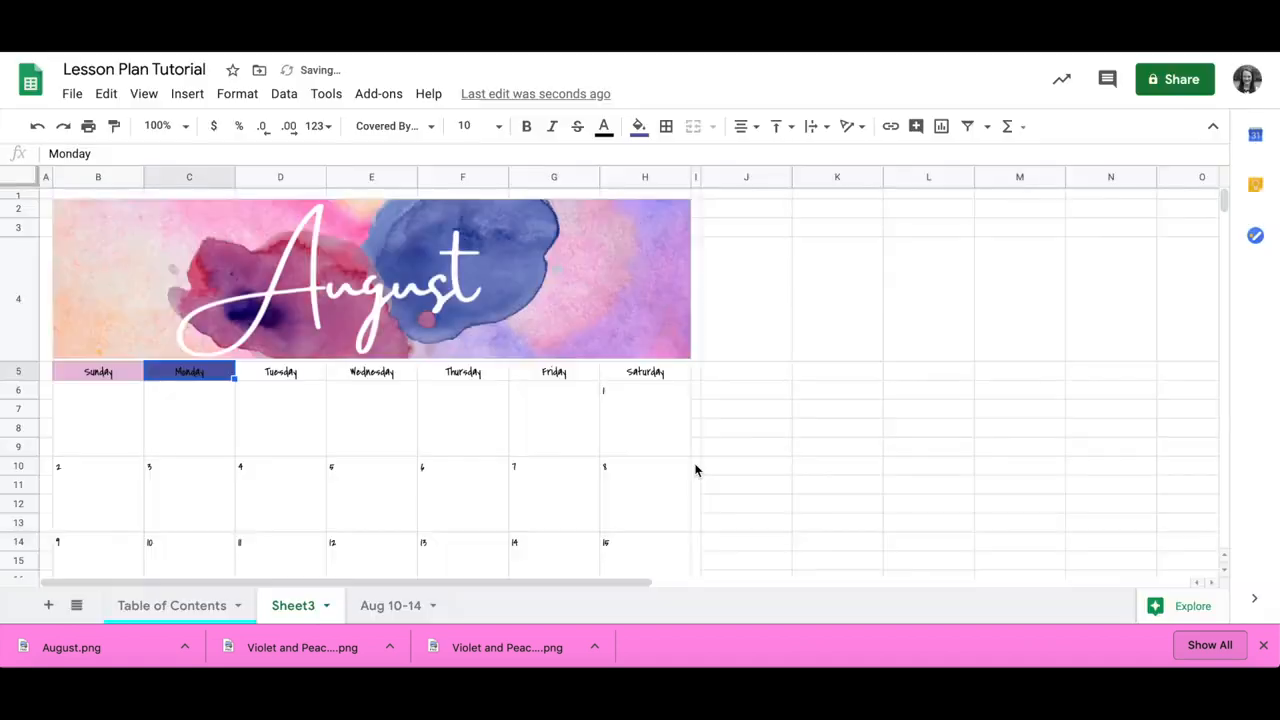
Step: Fill the Tuesday header cell D5 with the lighter blue from the banner palette
key(Right)
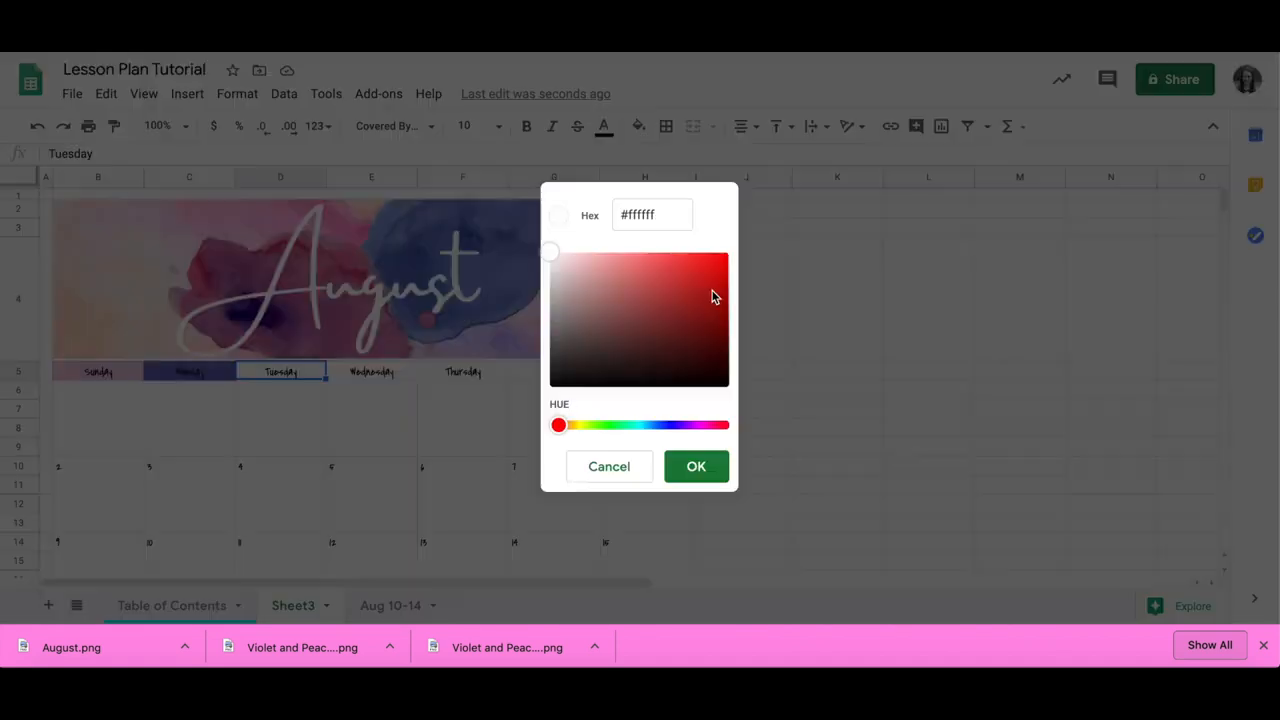
key(ctrl+v)
key(Return)
Step: Fill the Wednesday header E5 with palette color #b56499 and the Thursday header F5 with #a3407f
key(Right)
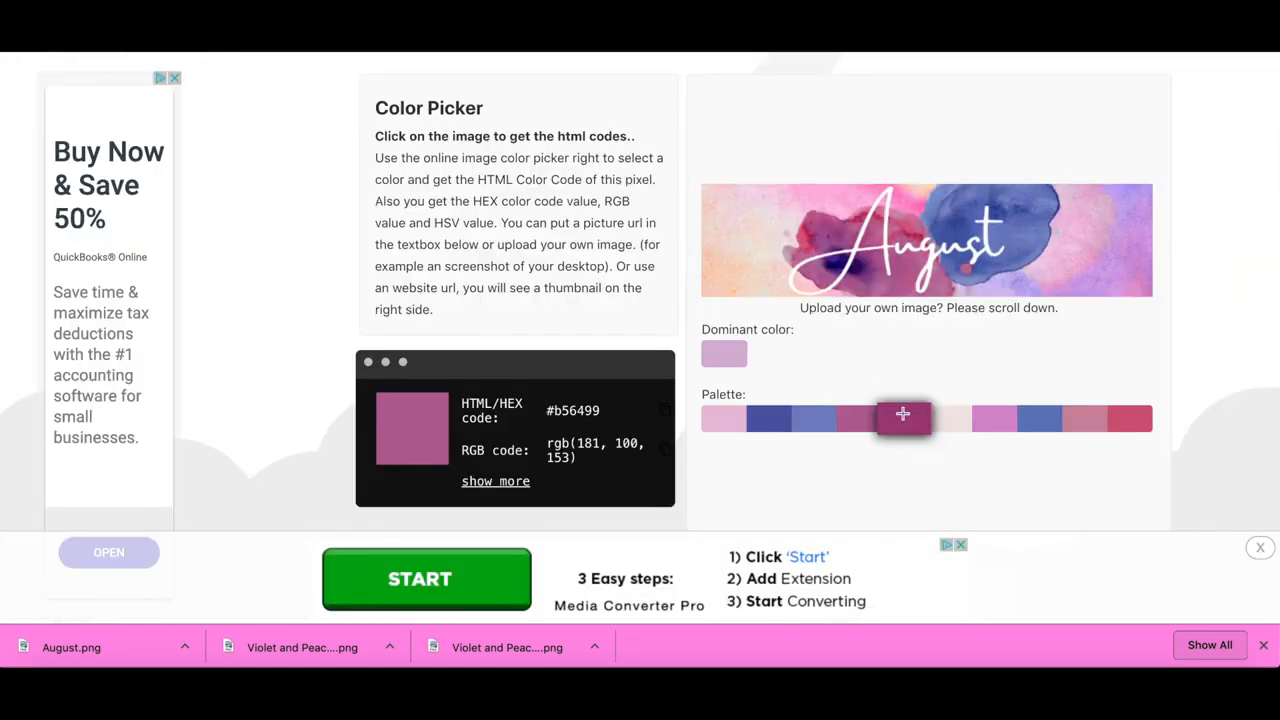
click(903, 418)
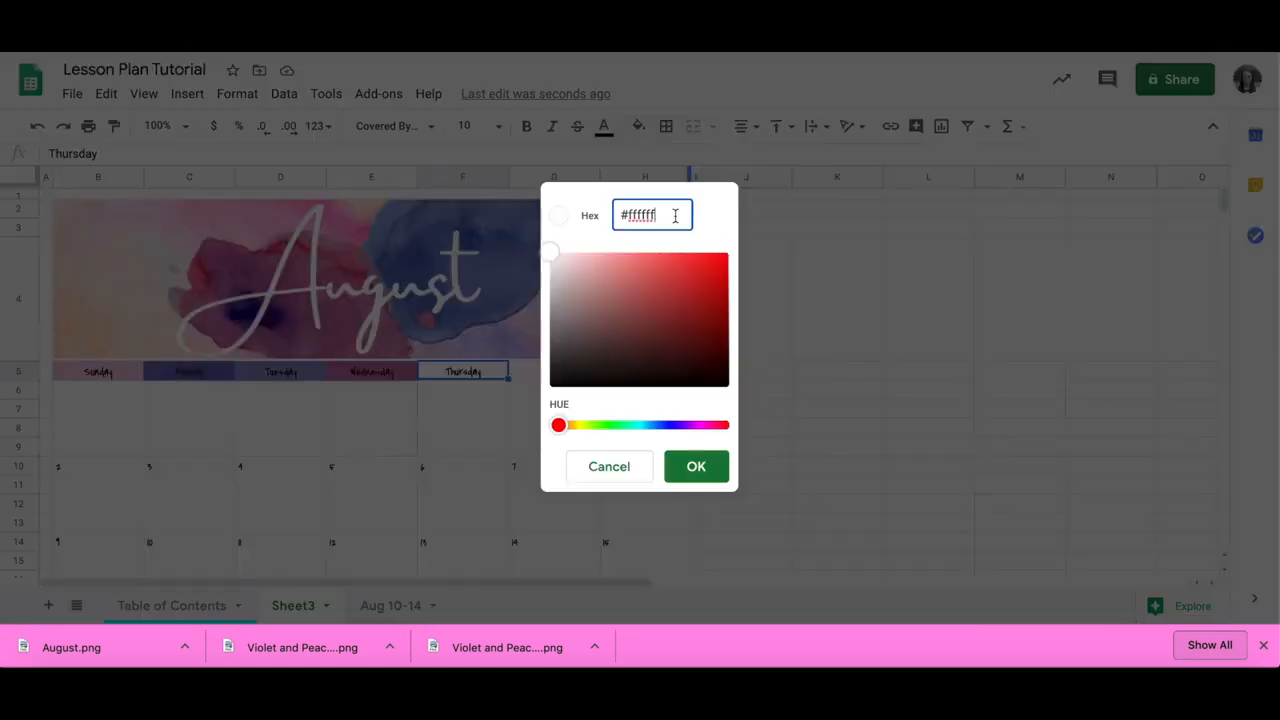
key(ctrl+v)
key(Return)
Step: Fill the Friday header cell G5 with the orchid palette color #d68ecd
key(Right)
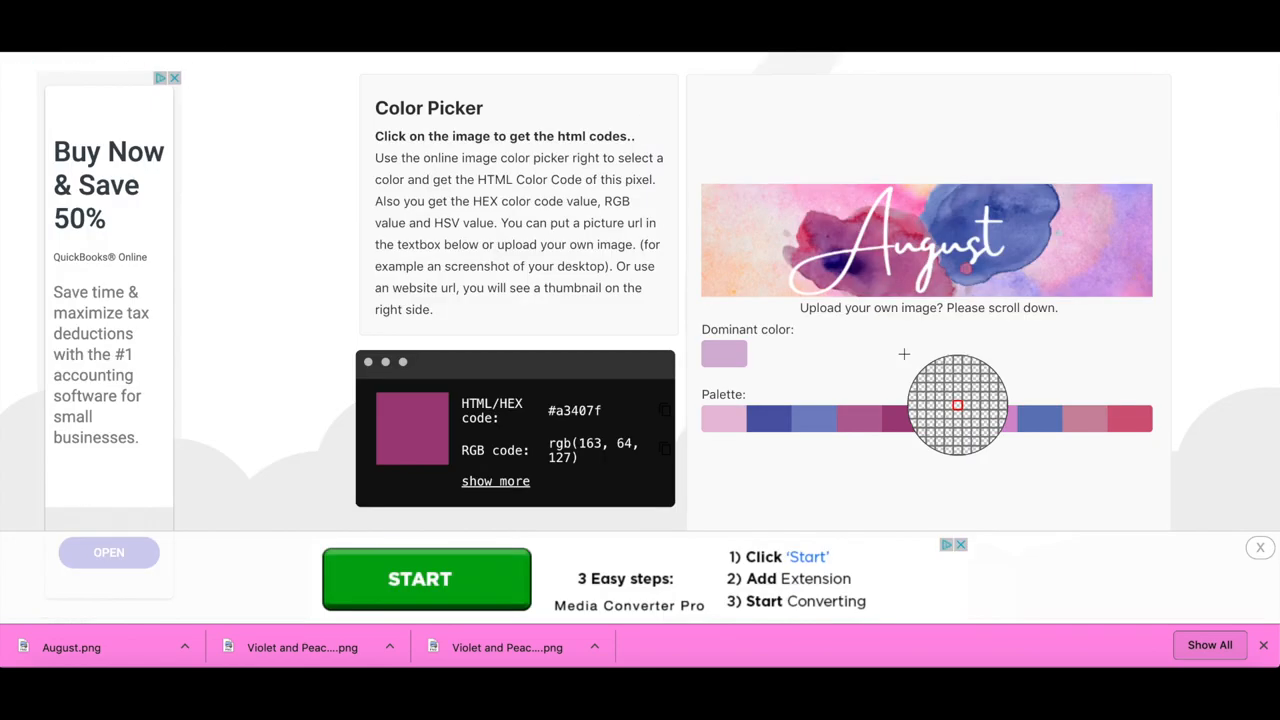
click(991, 418)
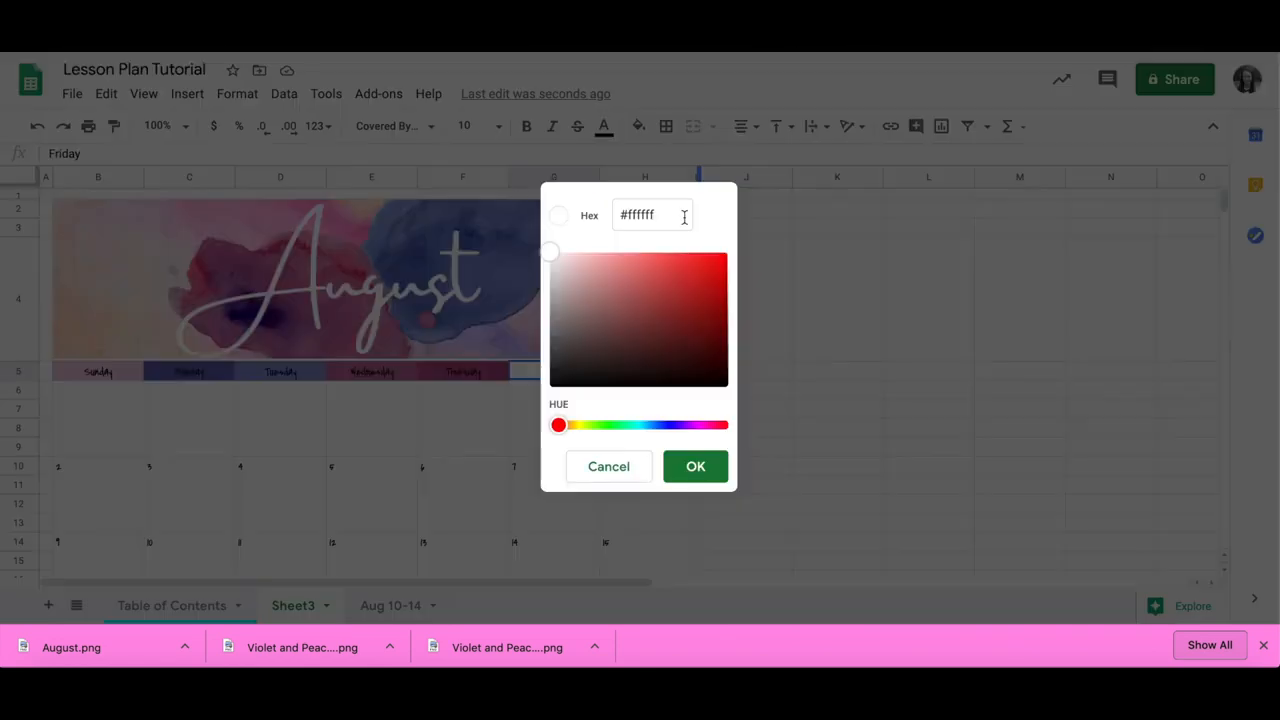
key(ctrl+v)
key(Return)
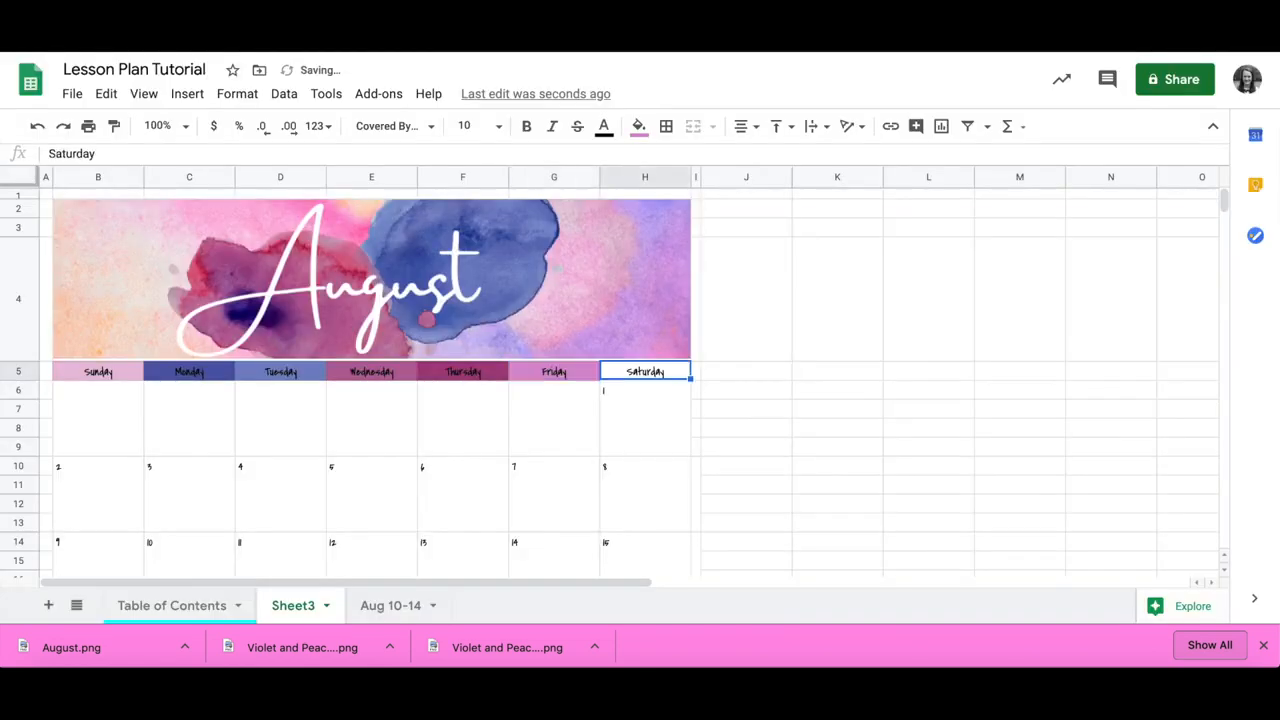
Step: Fill the Saturday header cell H5 with the dusty rose color from the banner palette
key(Right)
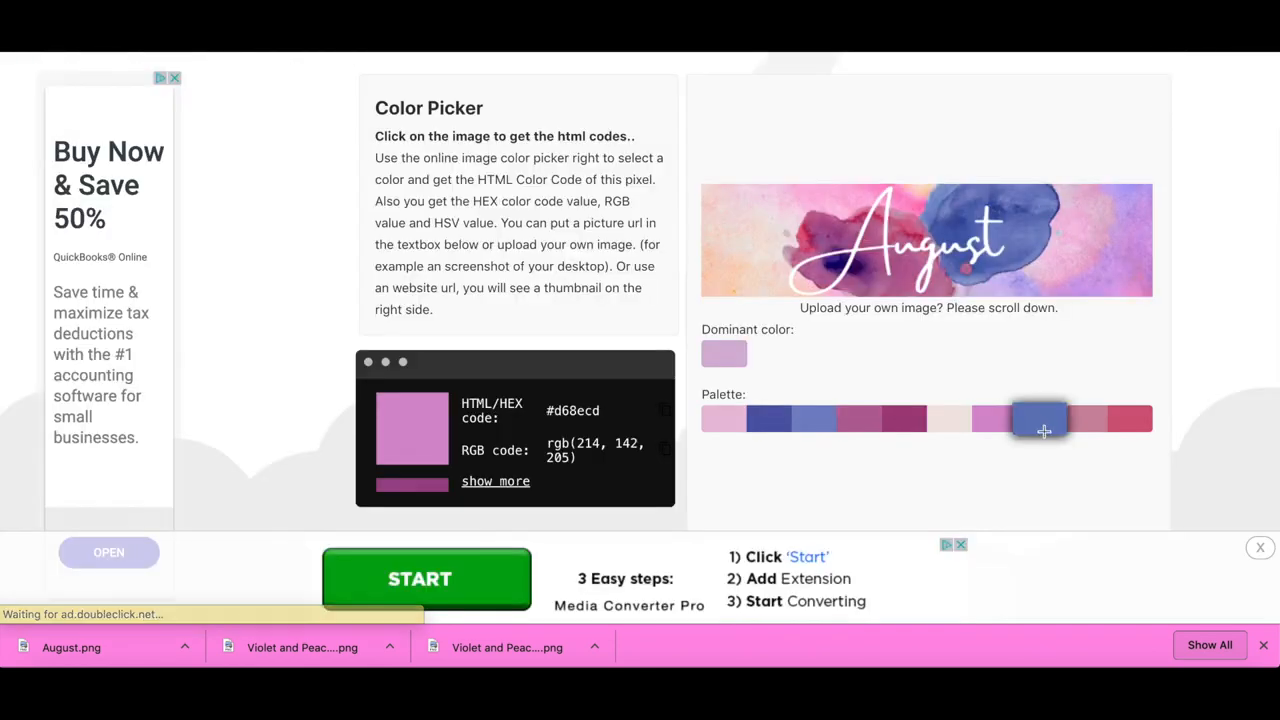
click(1043, 420)
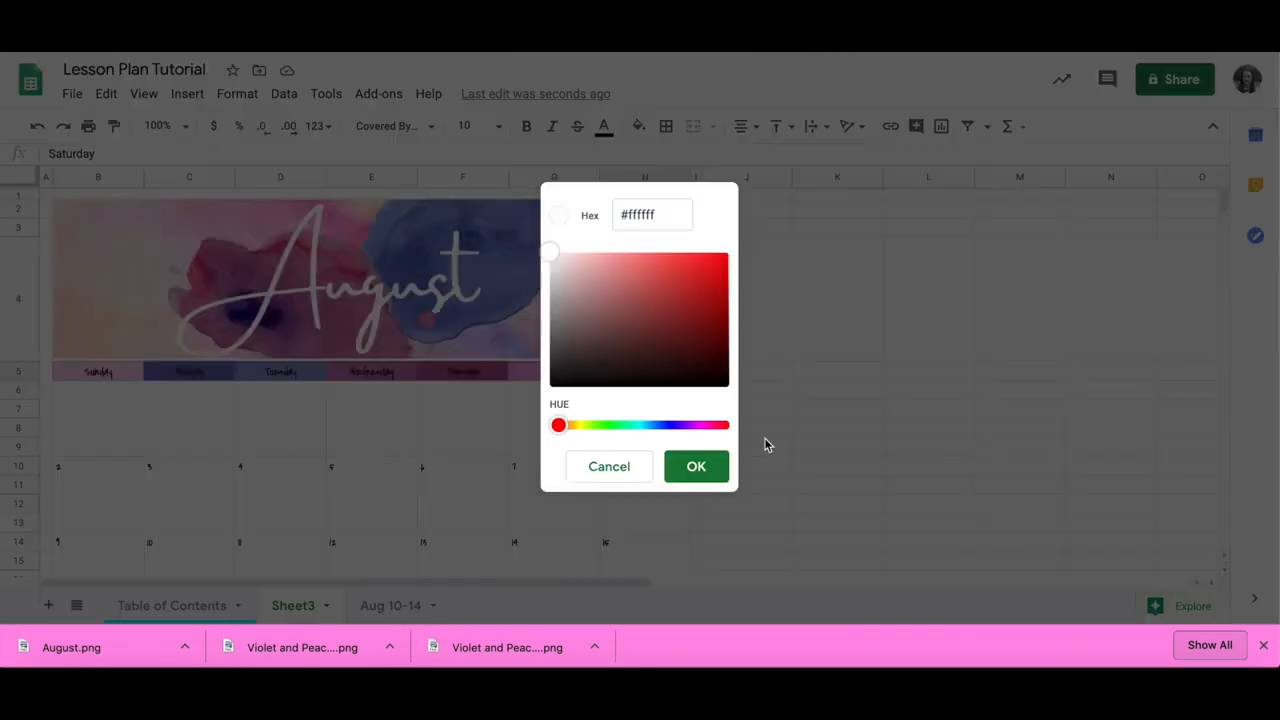
key(ctrl+v)
key(Return)
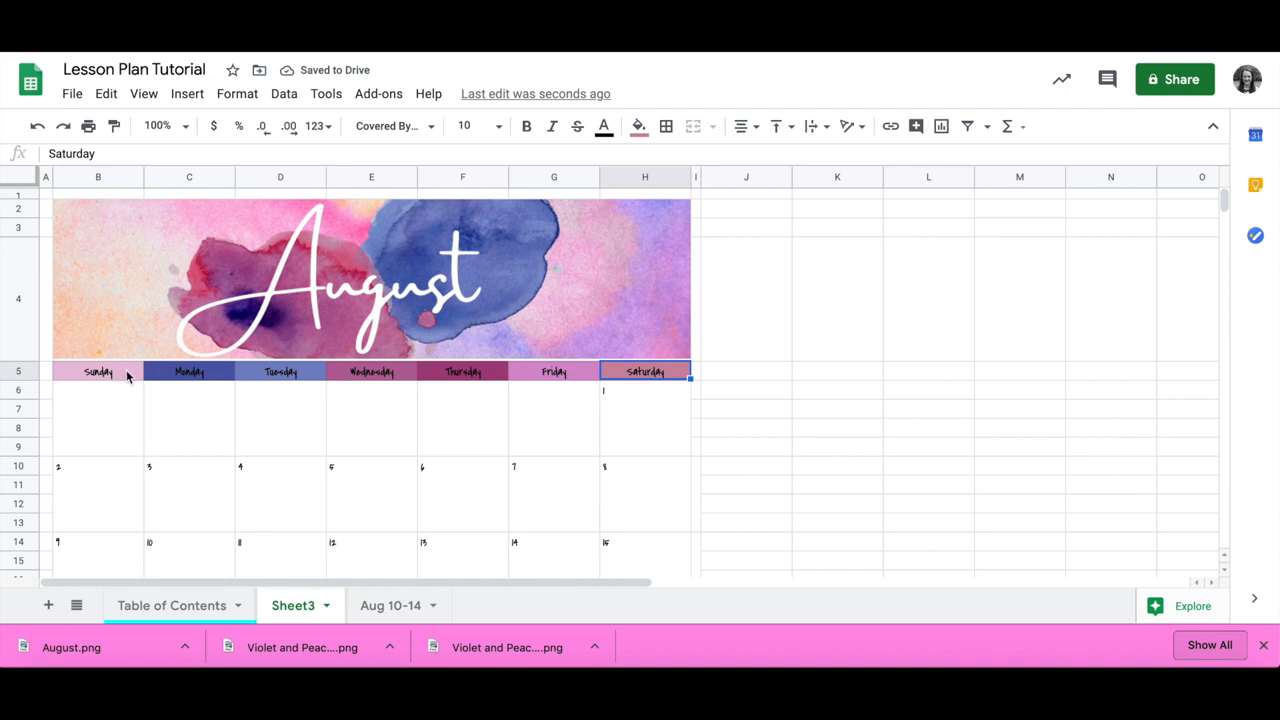
Step: Add a thicker black outer border around the merged August banner cell B2:H4
click(131, 316)
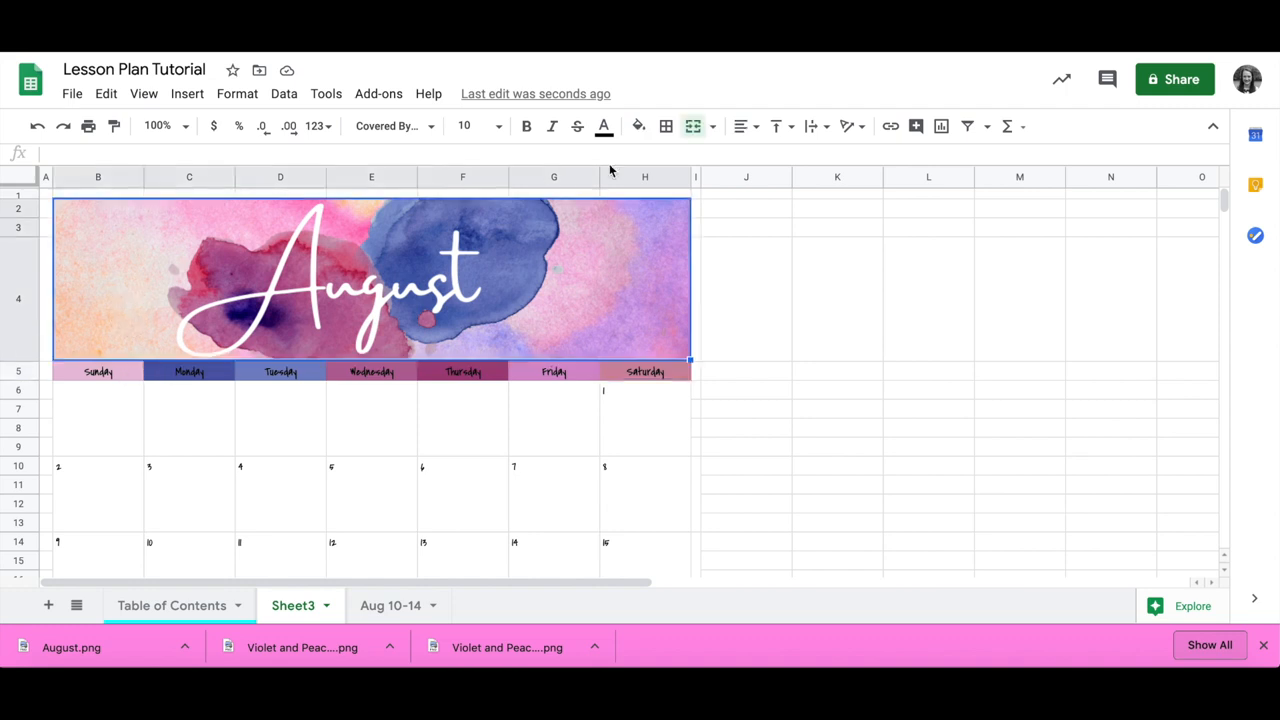
click(666, 126)
click(770, 162)
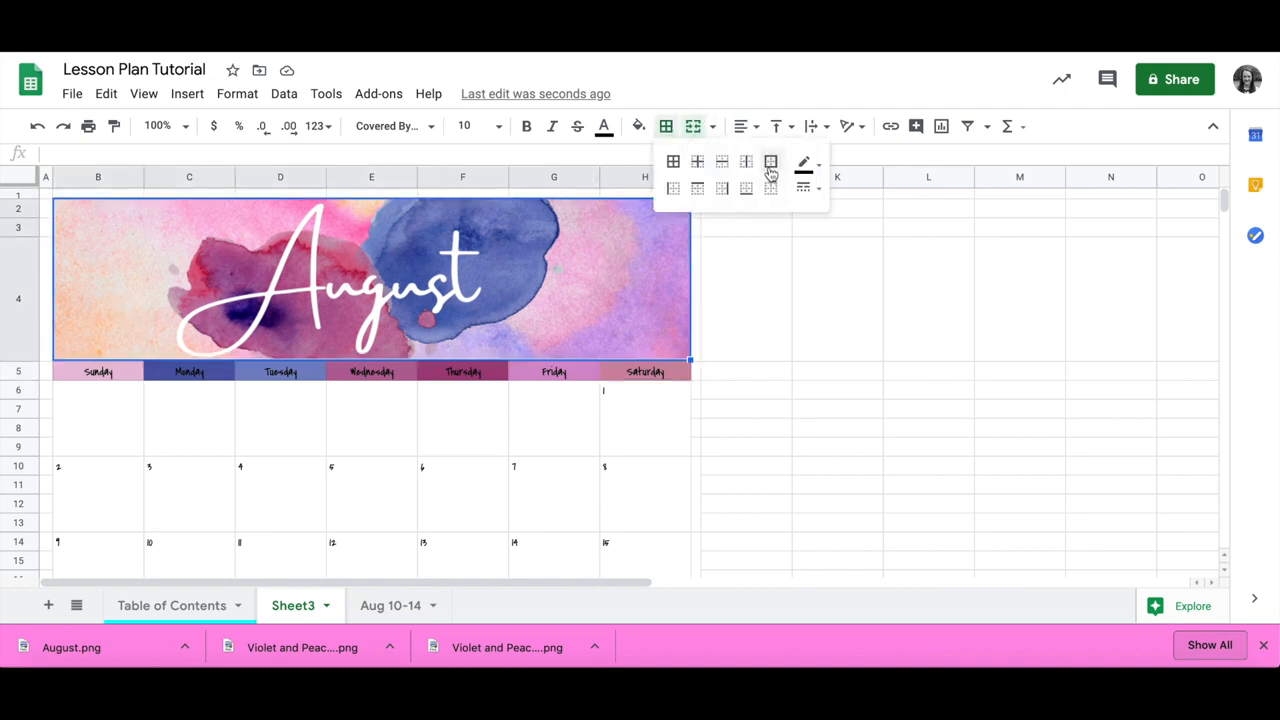
click(805, 189)
click(834, 251)
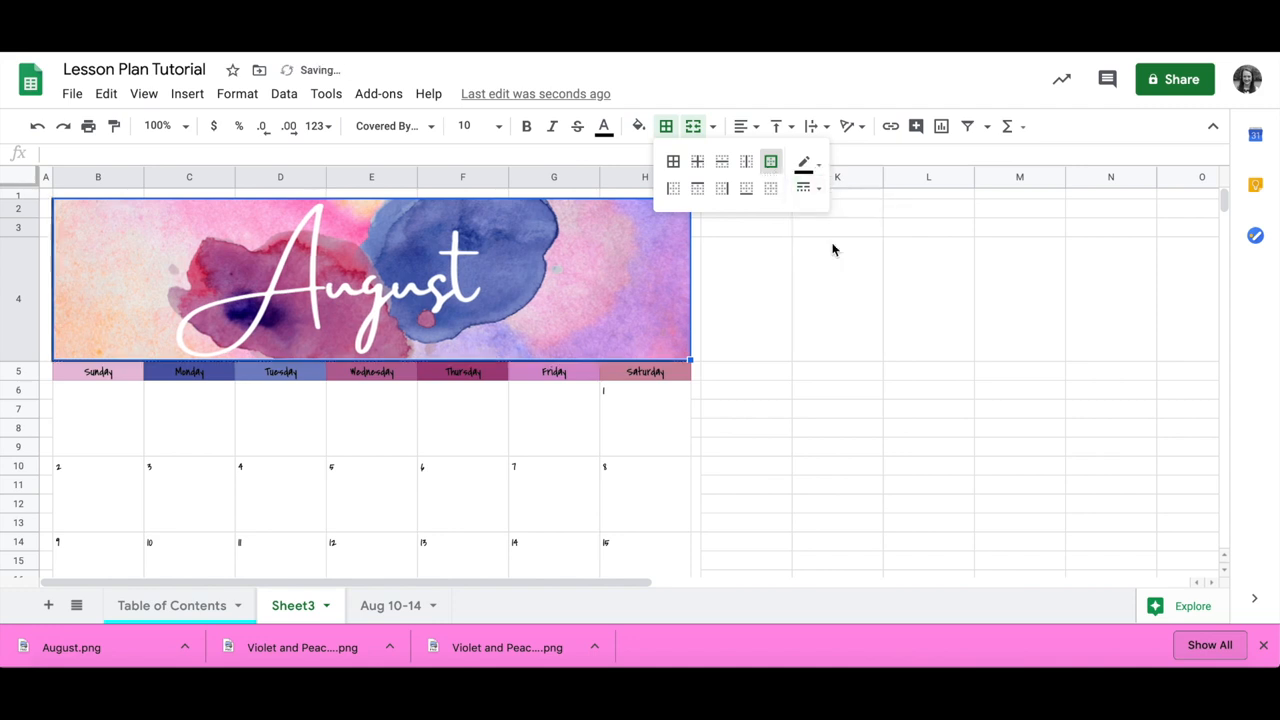
Step: Add black outer and vertical borders to the weekday header cells B5:H5
click(127, 371)
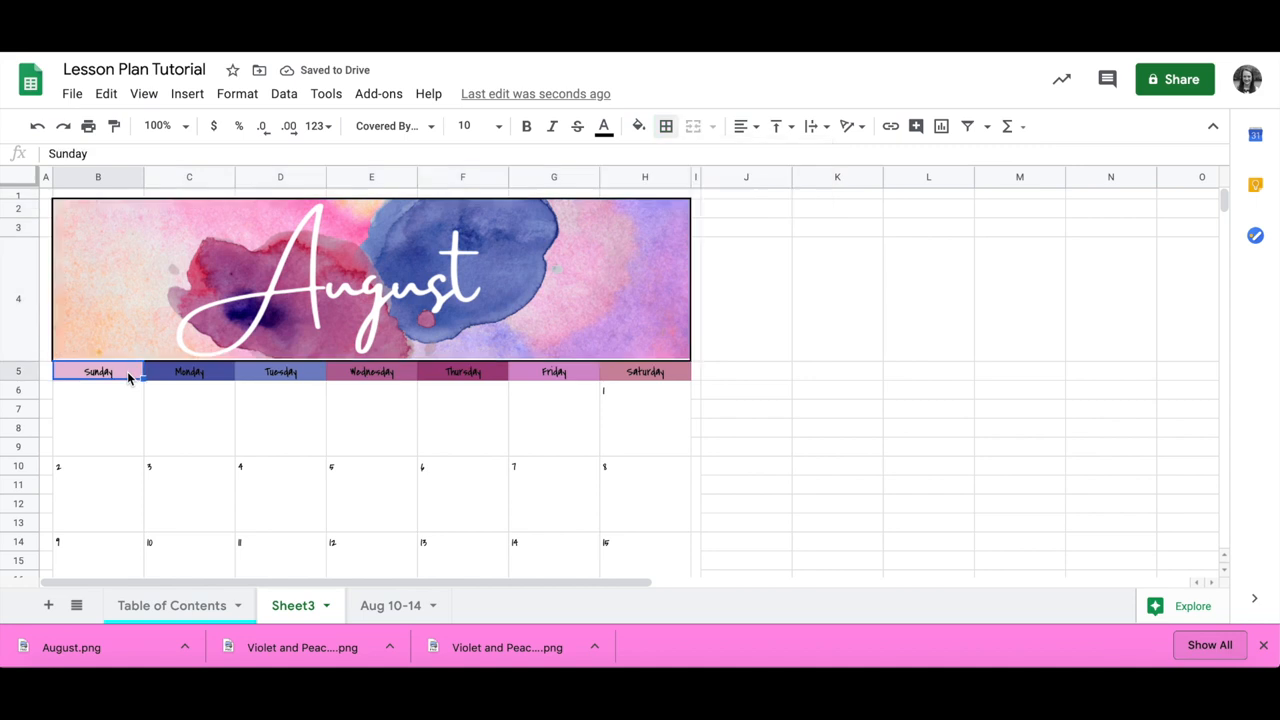
click(129, 334)
click(129, 371)
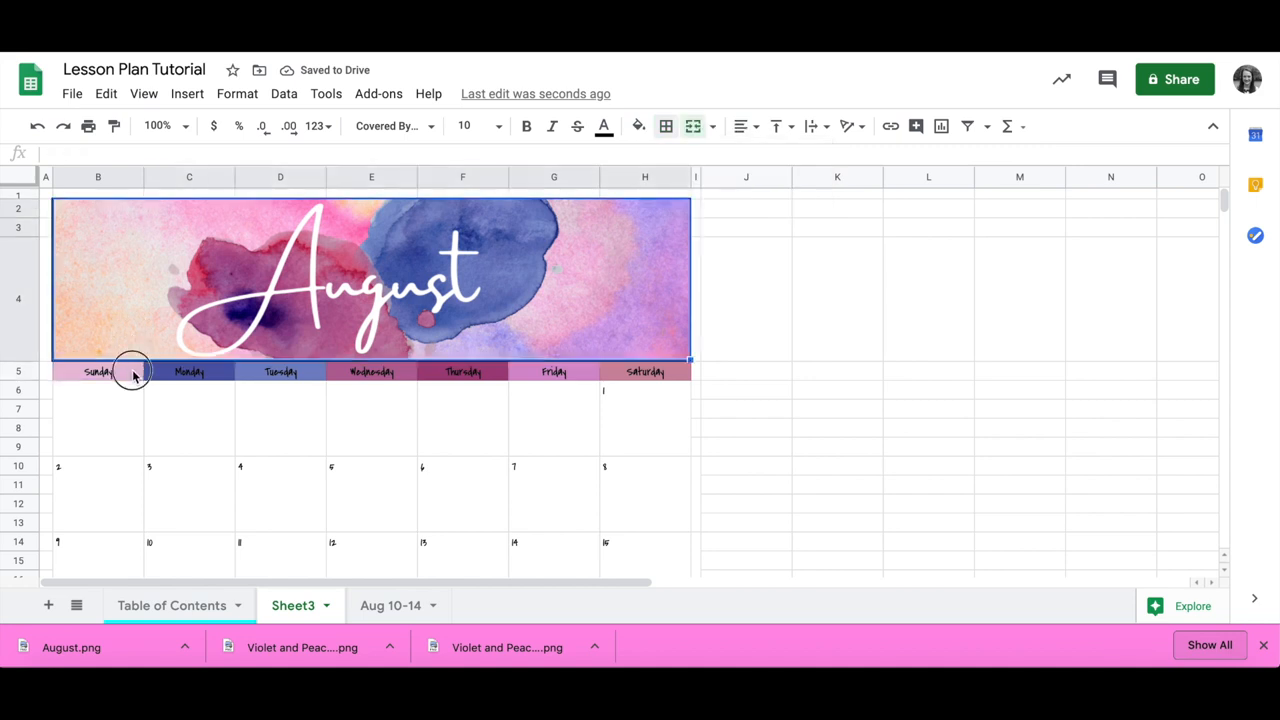
shift+click(652, 371)
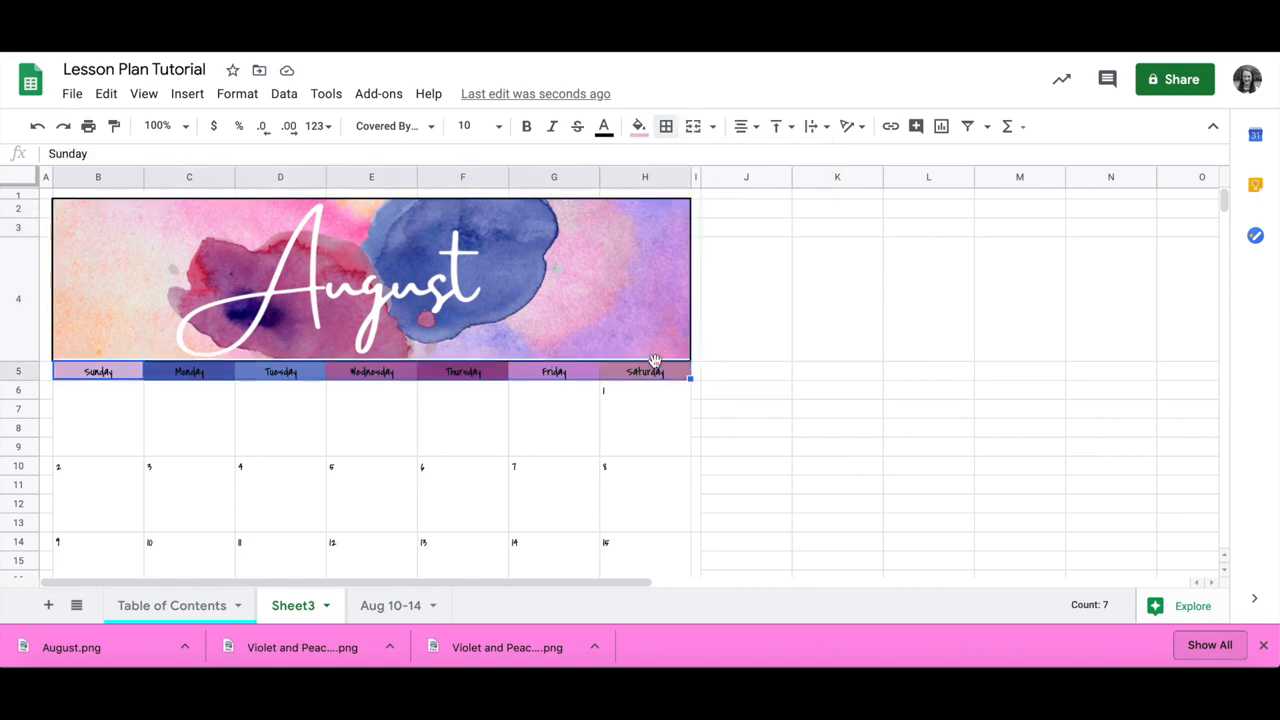
click(666, 126)
click(770, 161)
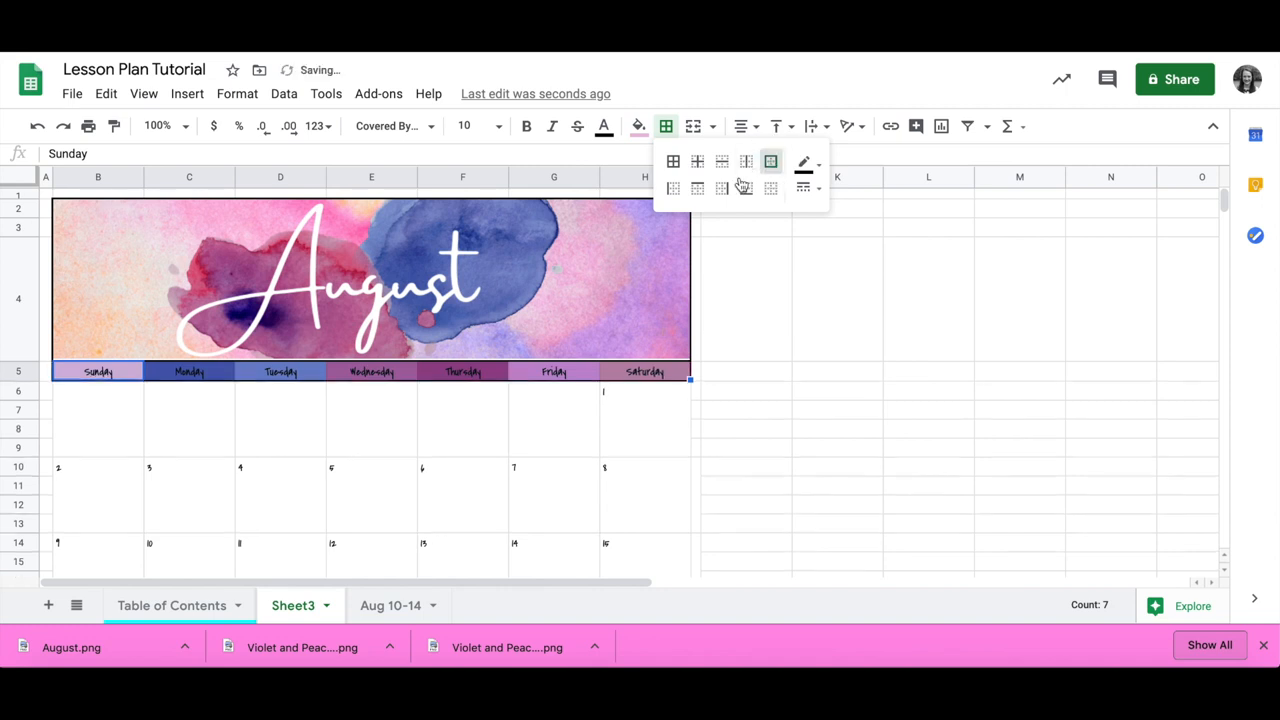
click(746, 161)
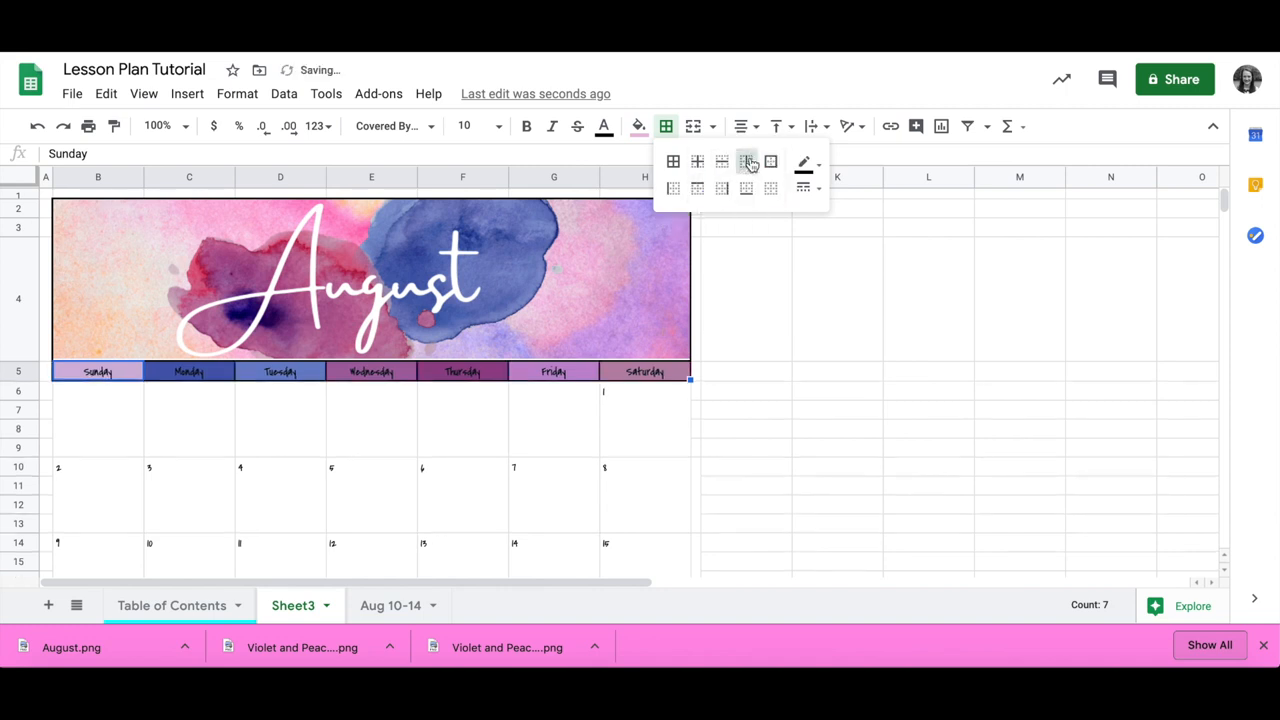
Step: Add black outer, vertical and horizontal borders to the calendar's day cells B6:H29
click(122, 438)
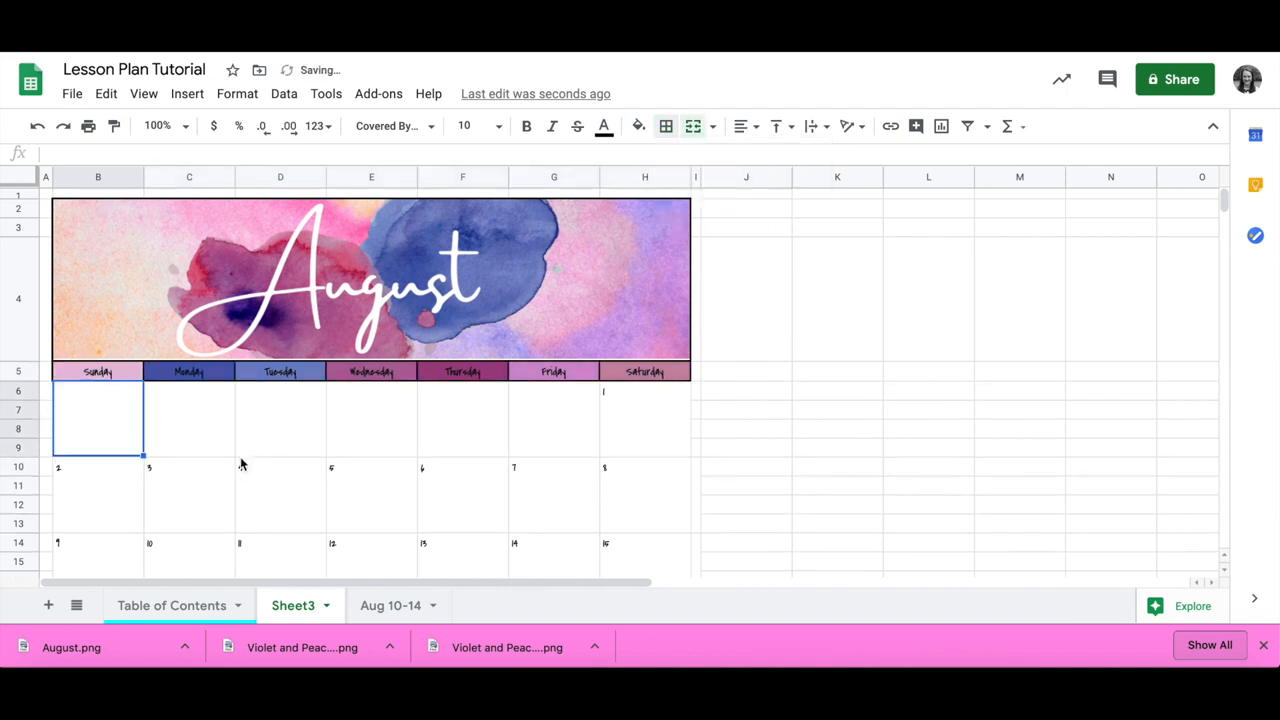
scroll(459, 482, down, 5)
scroll(459, 490, down, 2)
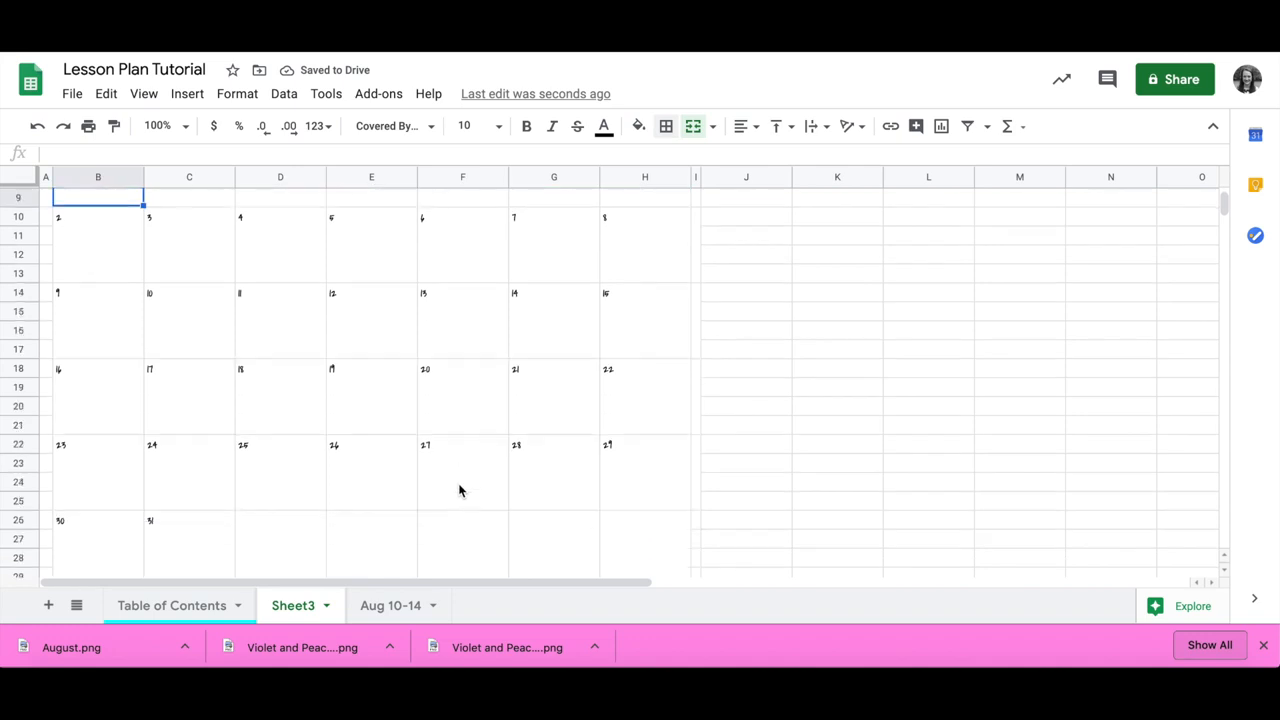
shift+click(625, 540)
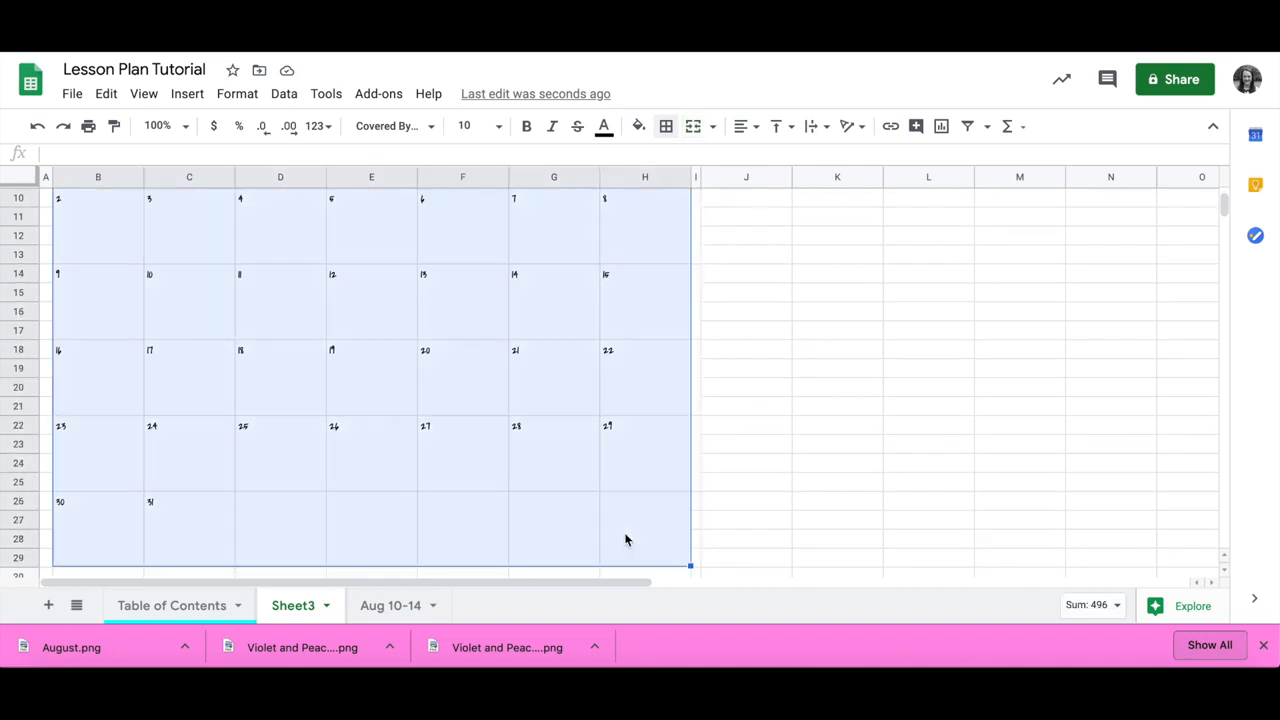
click(666, 126)
click(771, 162)
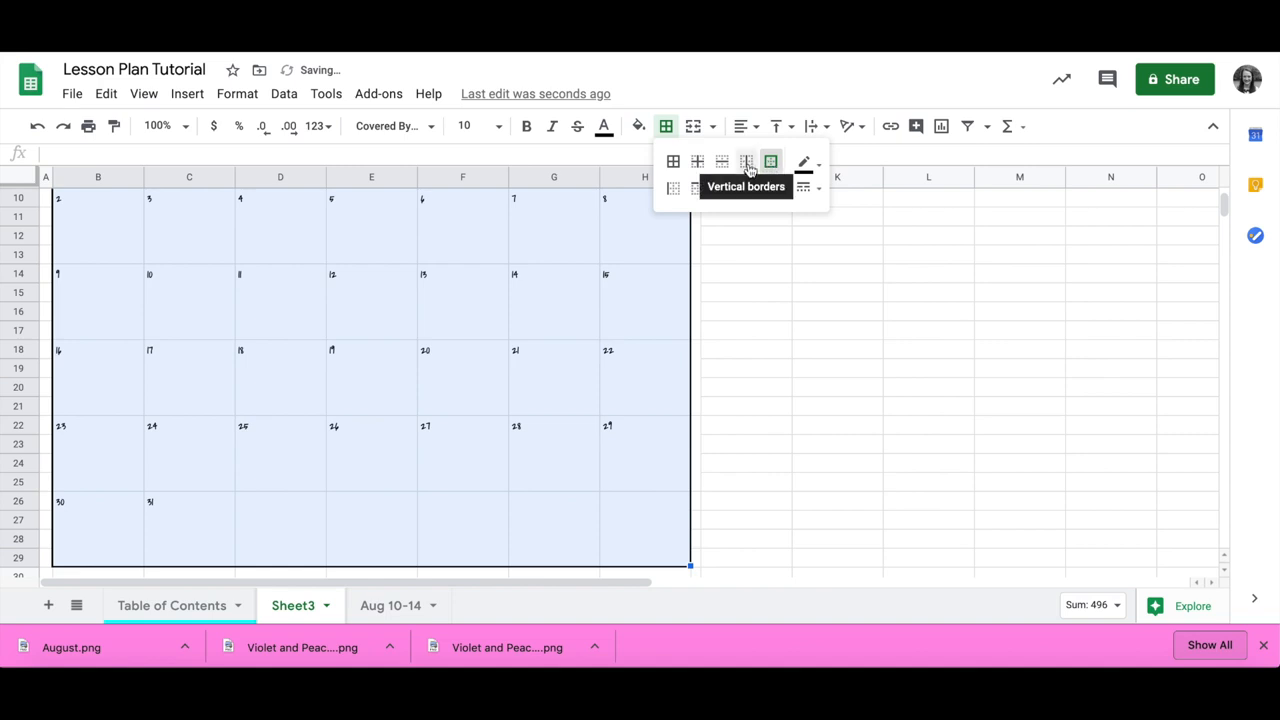
click(748, 165)
click(722, 162)
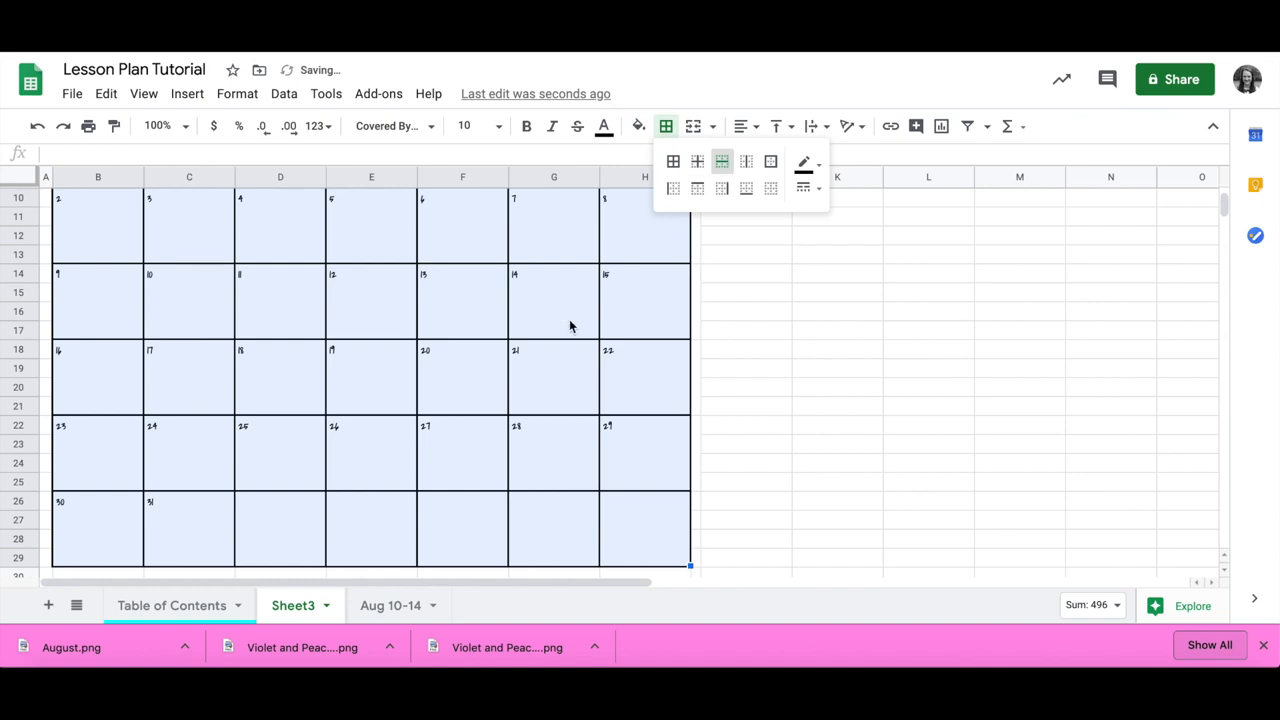
scroll(497, 411, up, 3)
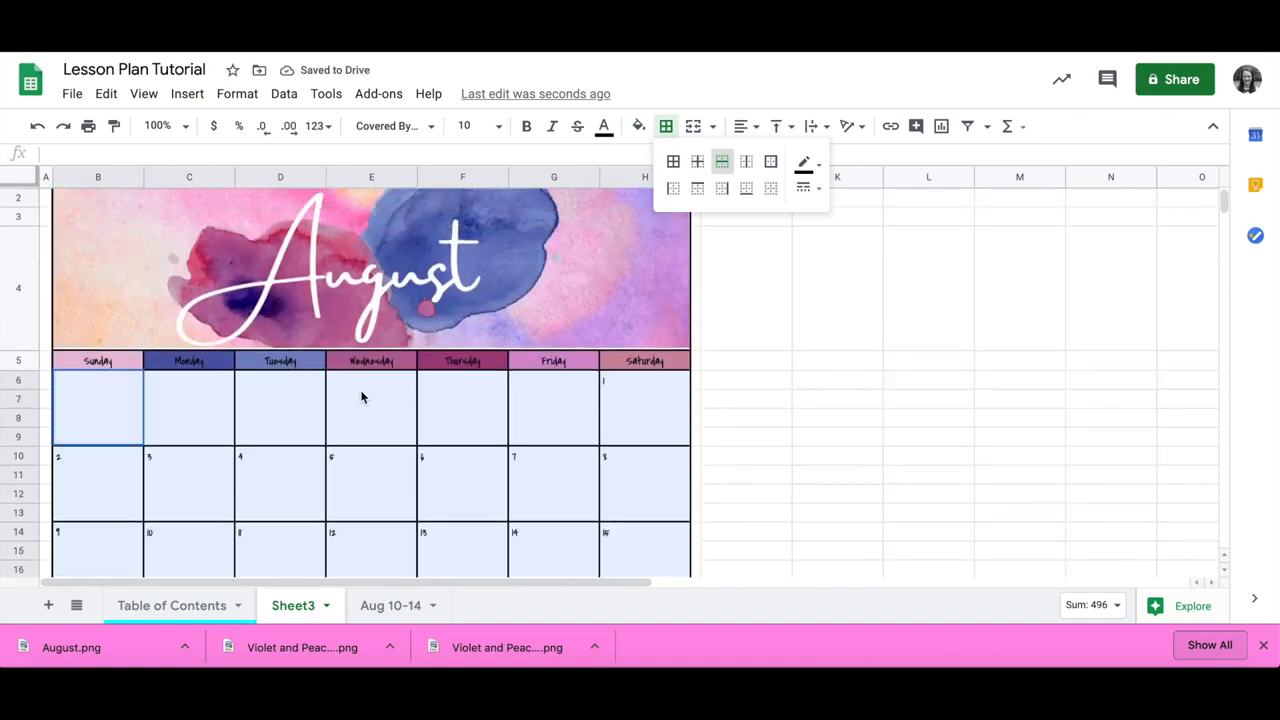
click(628, 404)
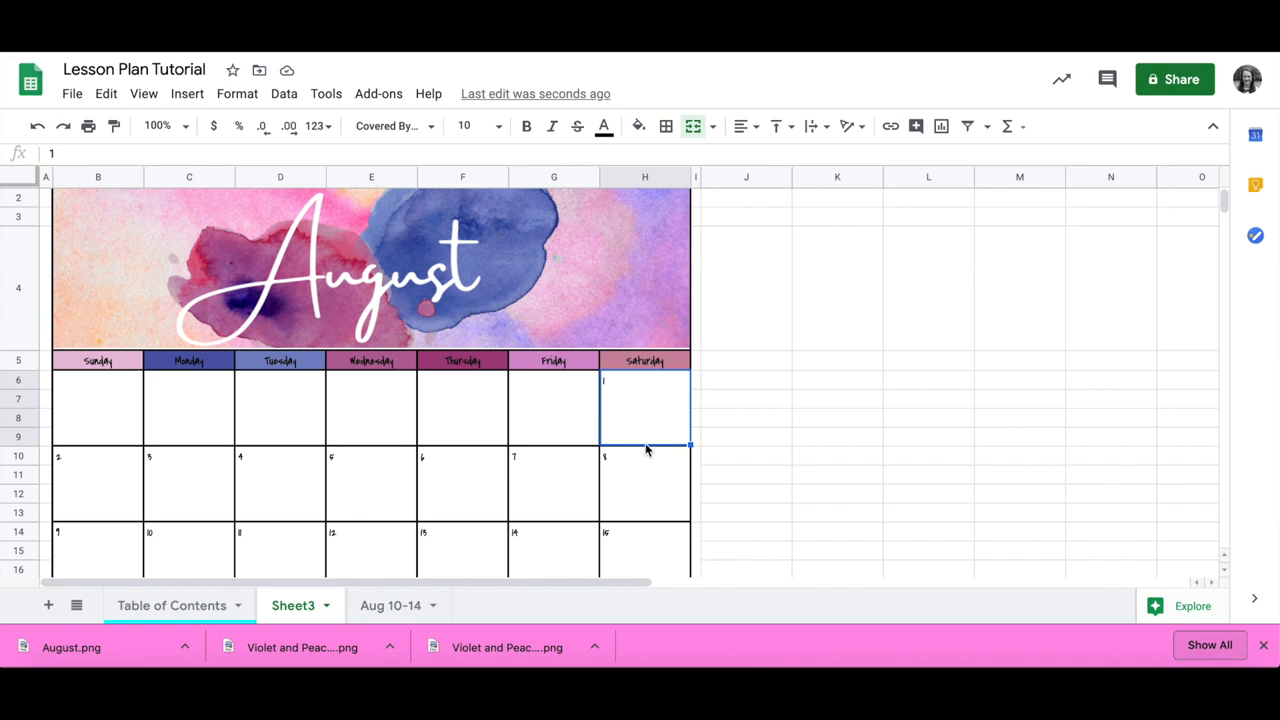
scroll(646, 450, down, 1)
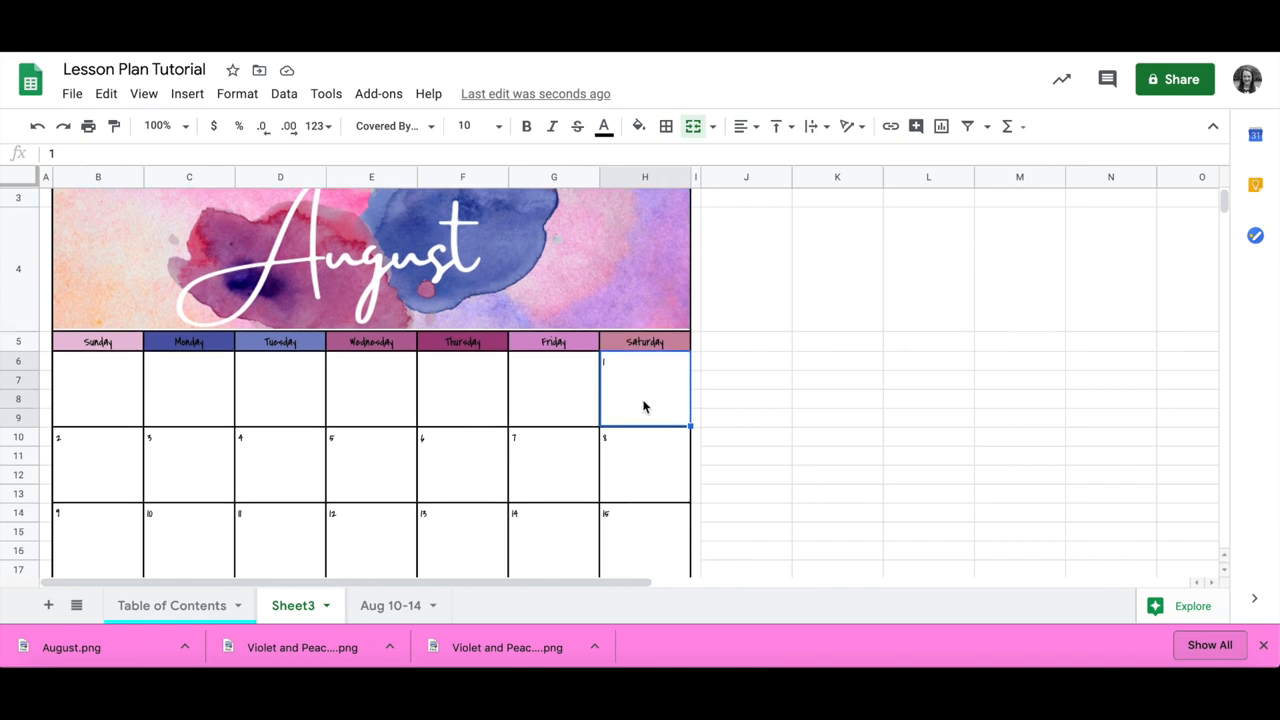
scroll(643, 405, down, 3)
scroll(642, 405, up, 3)
scroll(643, 405, up, 1)
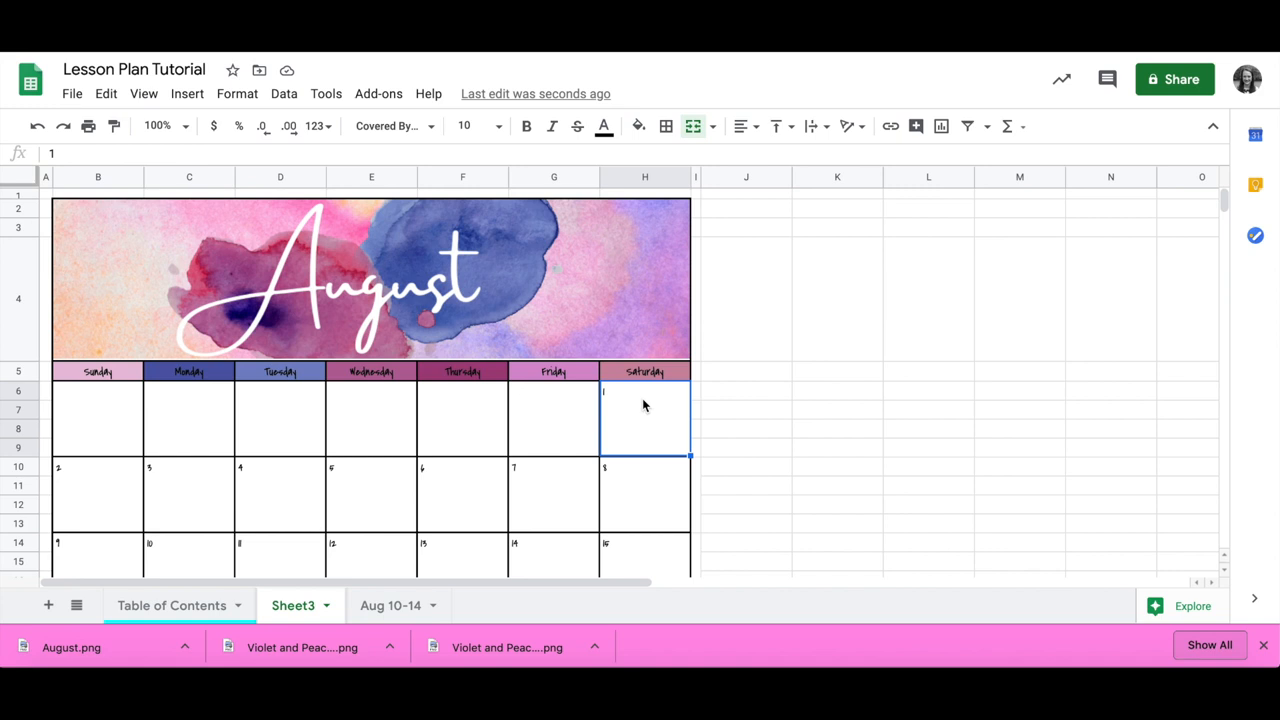
scroll(643, 403, right, 1)
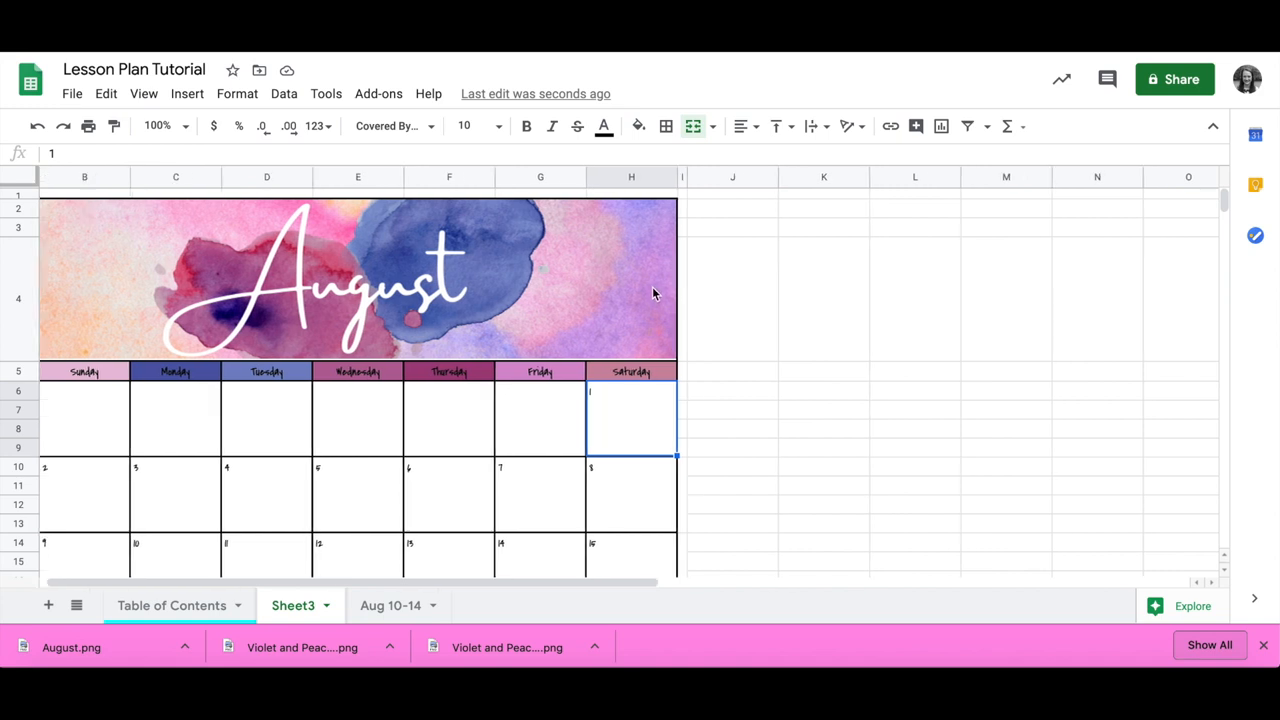
Step: Switch to the Canva banner design and replace the August title text with September
key(ctrl+Tab)
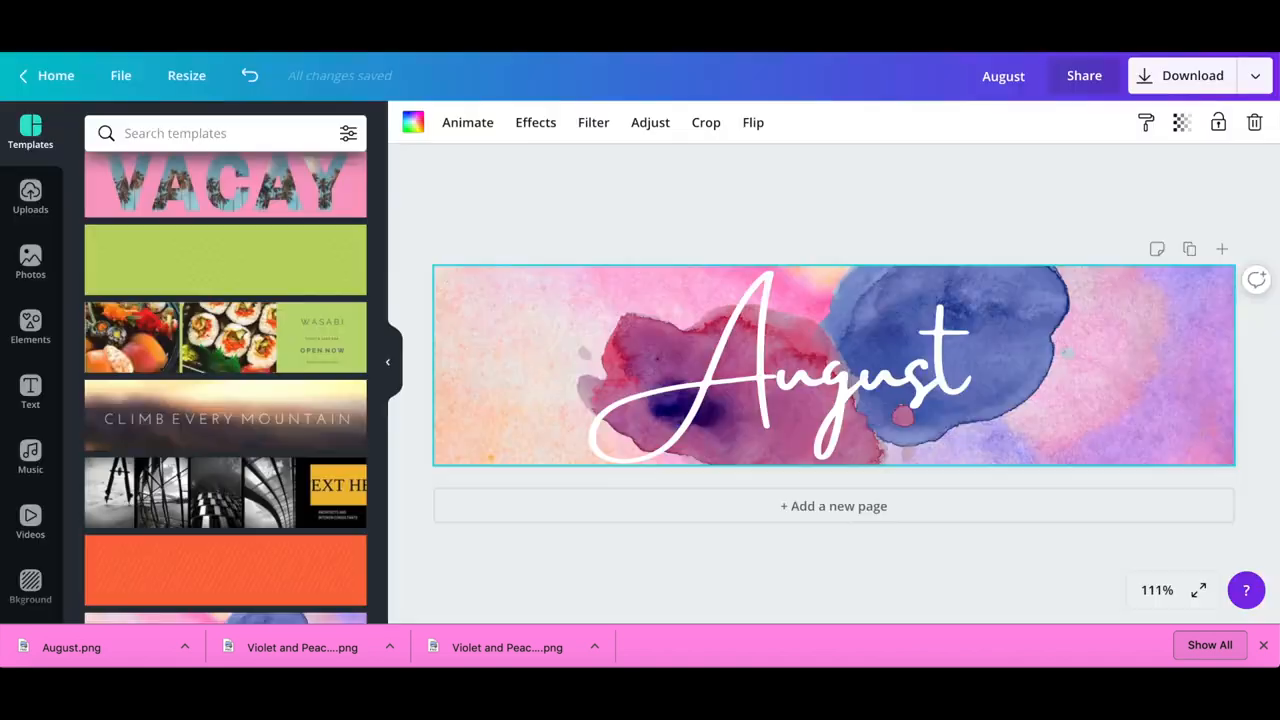
click(828, 395)
click(829, 404)
text(Sep)
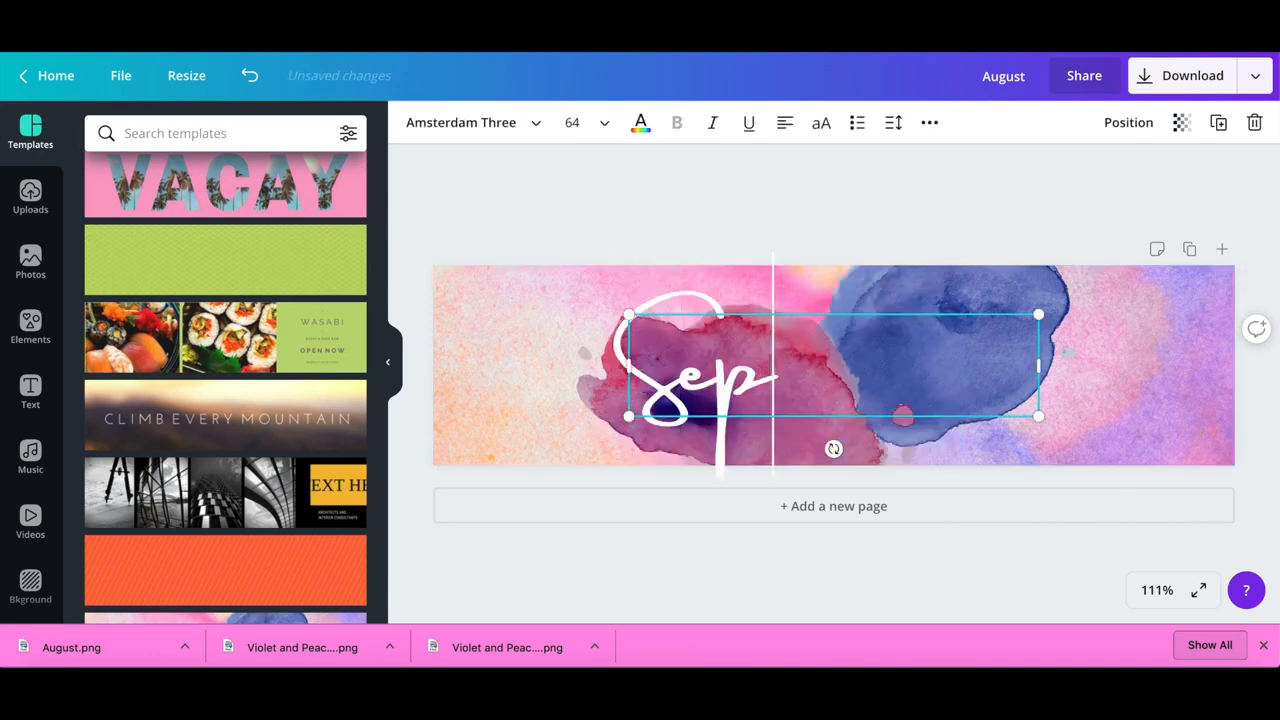
text(tember)
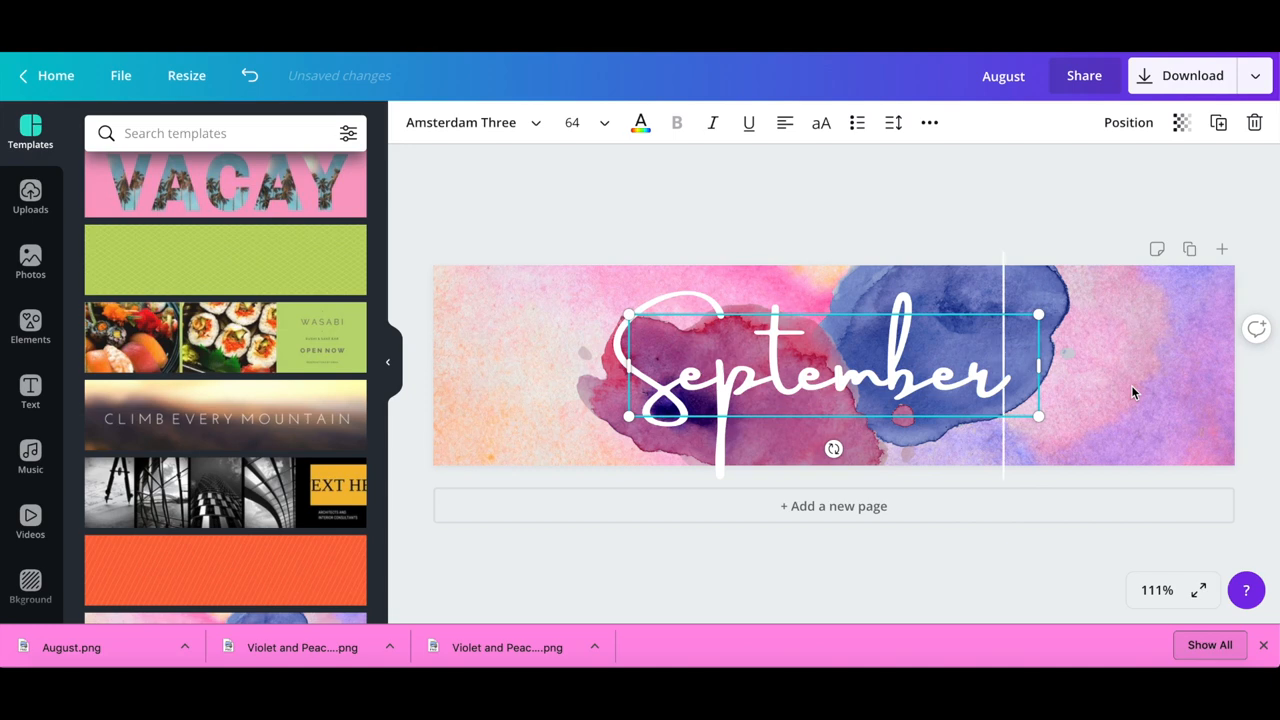
click(1133, 392)
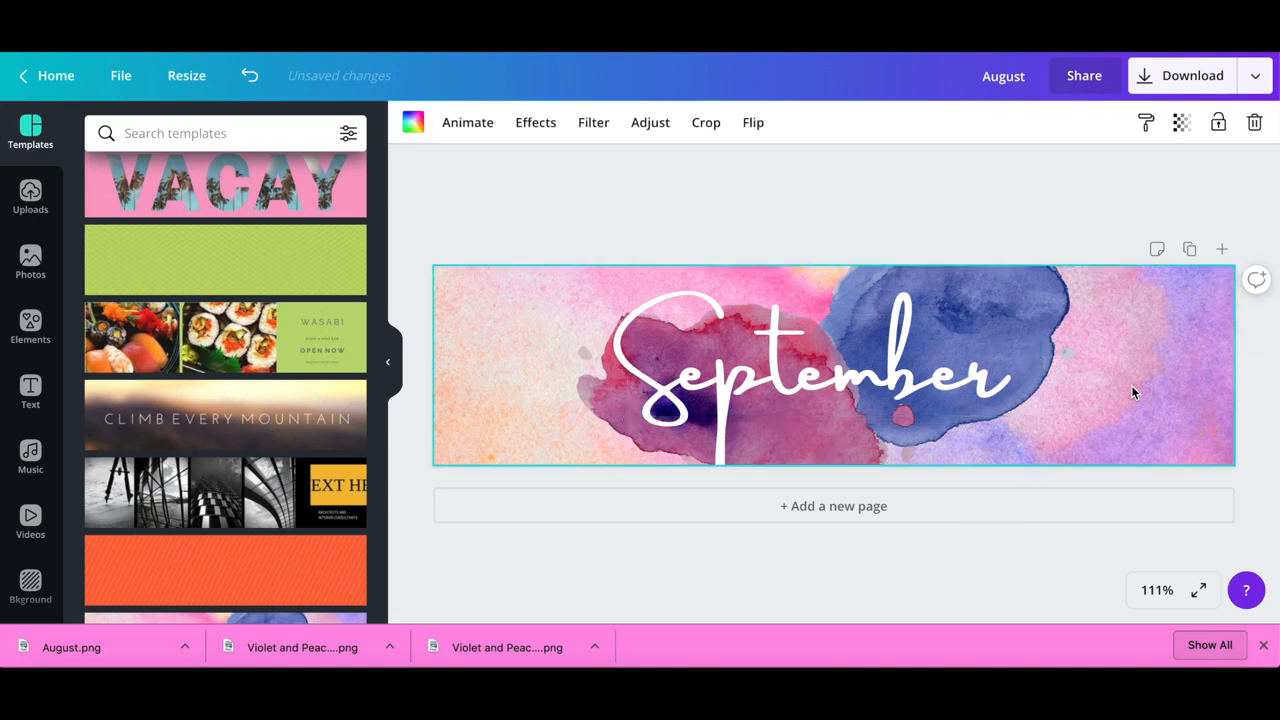
Step: Download the September banner as a PNG and dismiss the saved-design message
click(1188, 79)
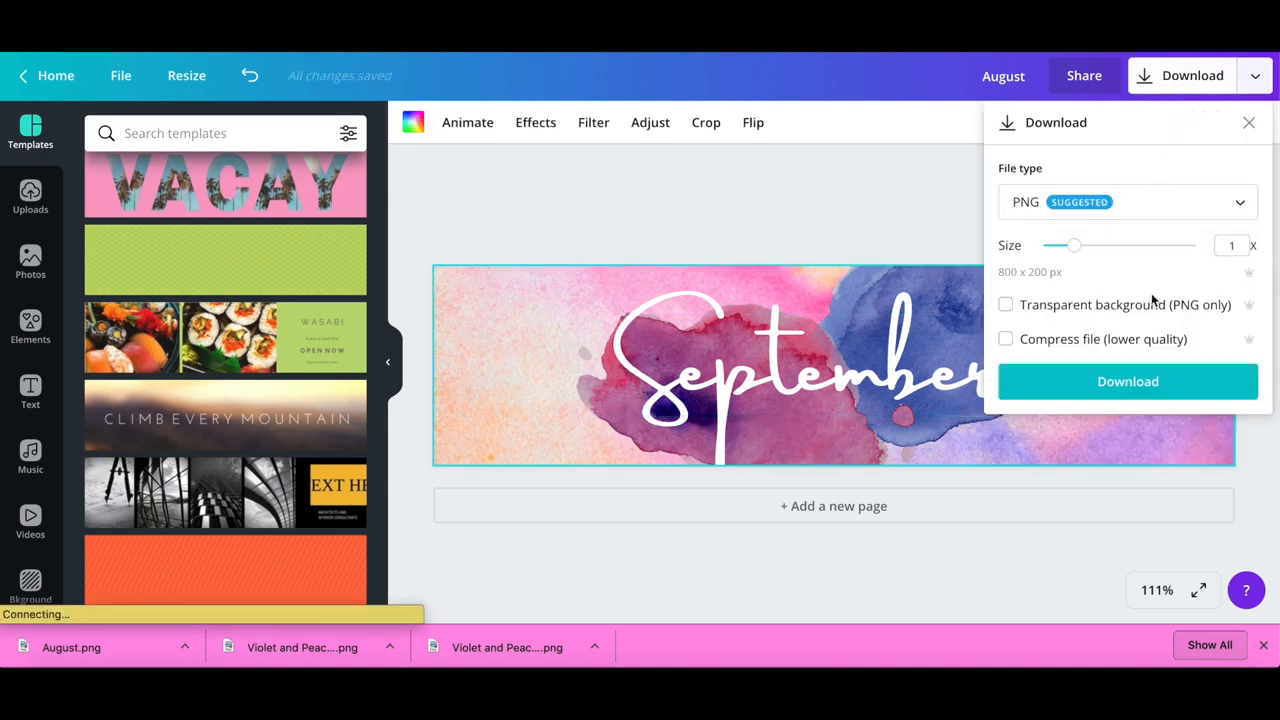
click(1150, 383)
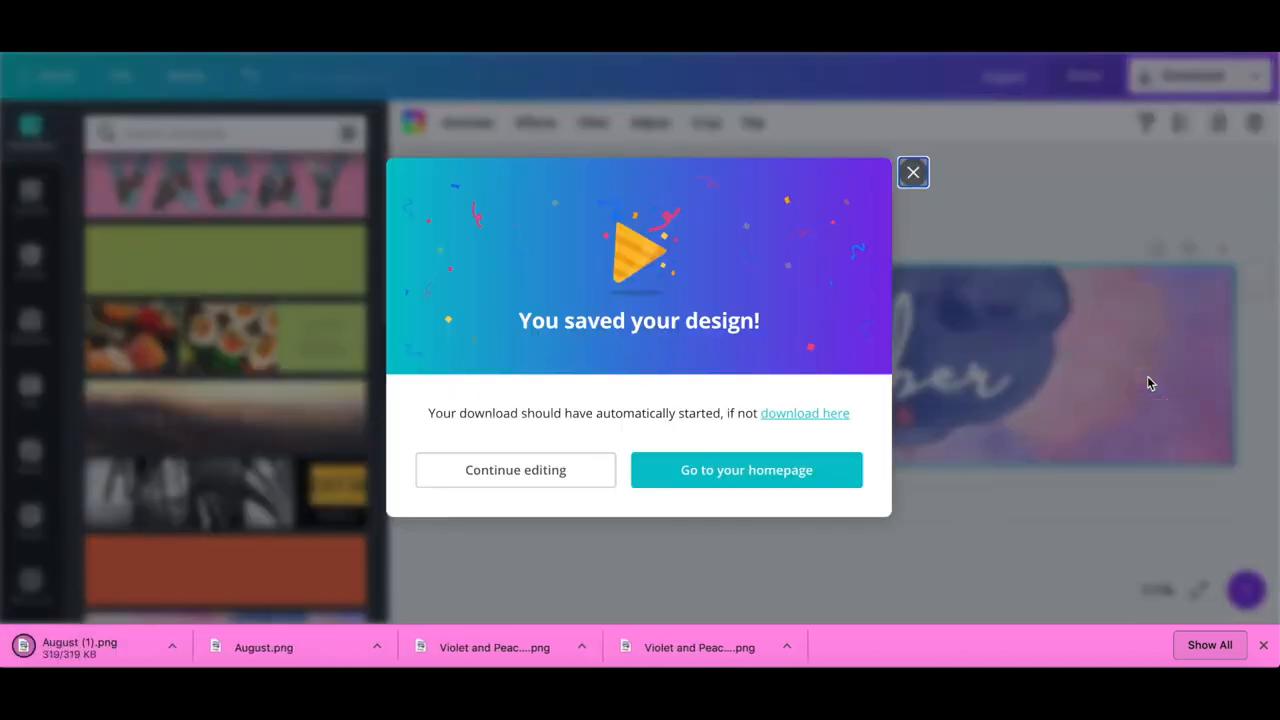
click(913, 172)
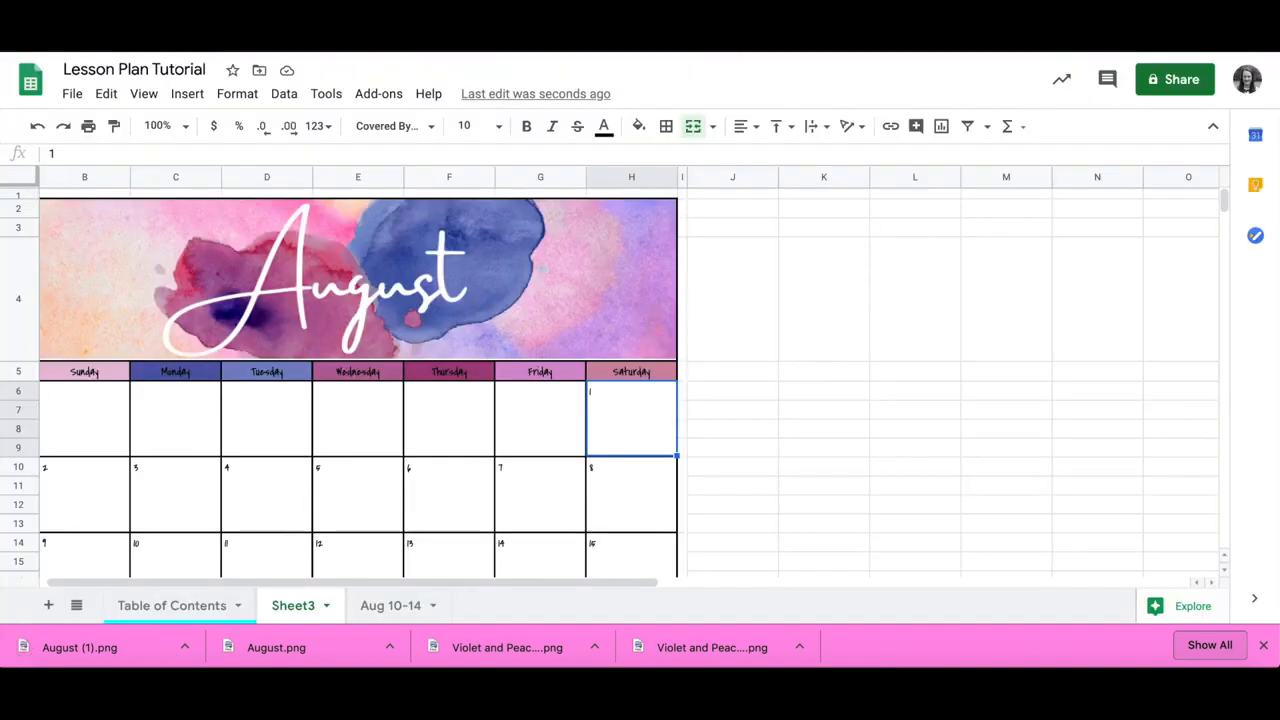
Step: Return to the Lesson Plan Tutorial spreadsheet and copy the whole August calendar block A1:I29
scroll(80, 250, left, 1)
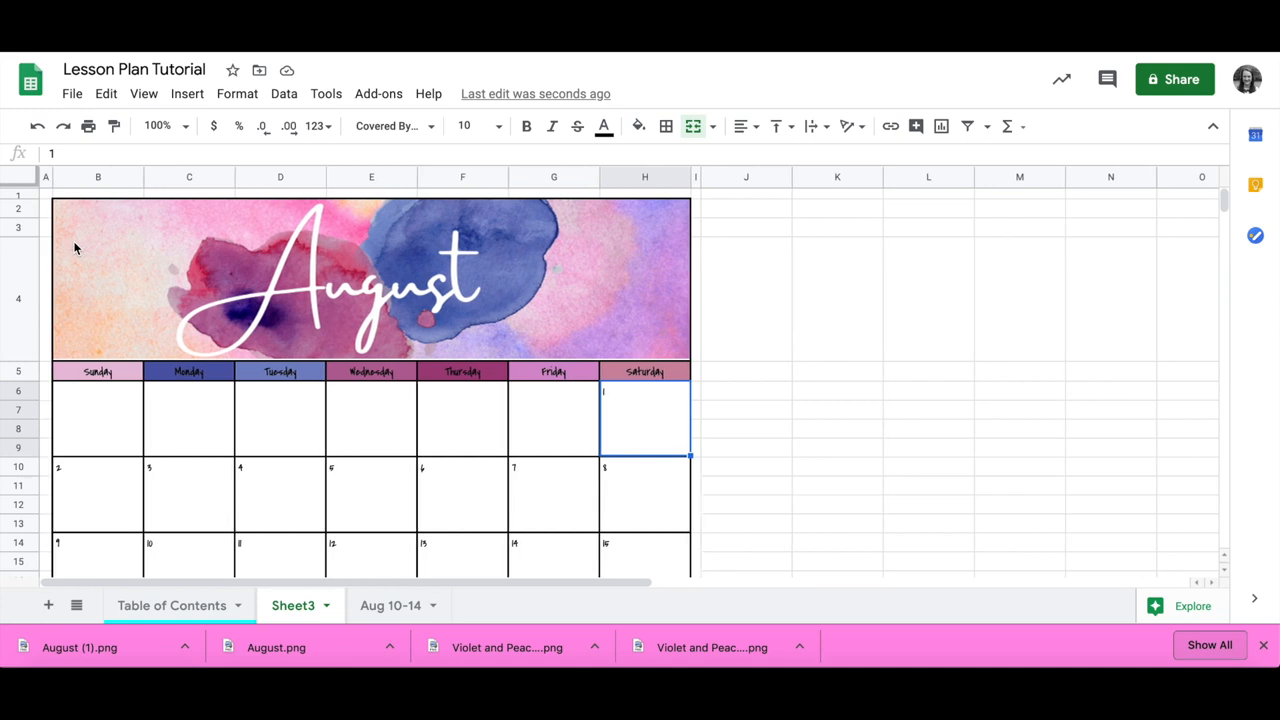
click(46, 200)
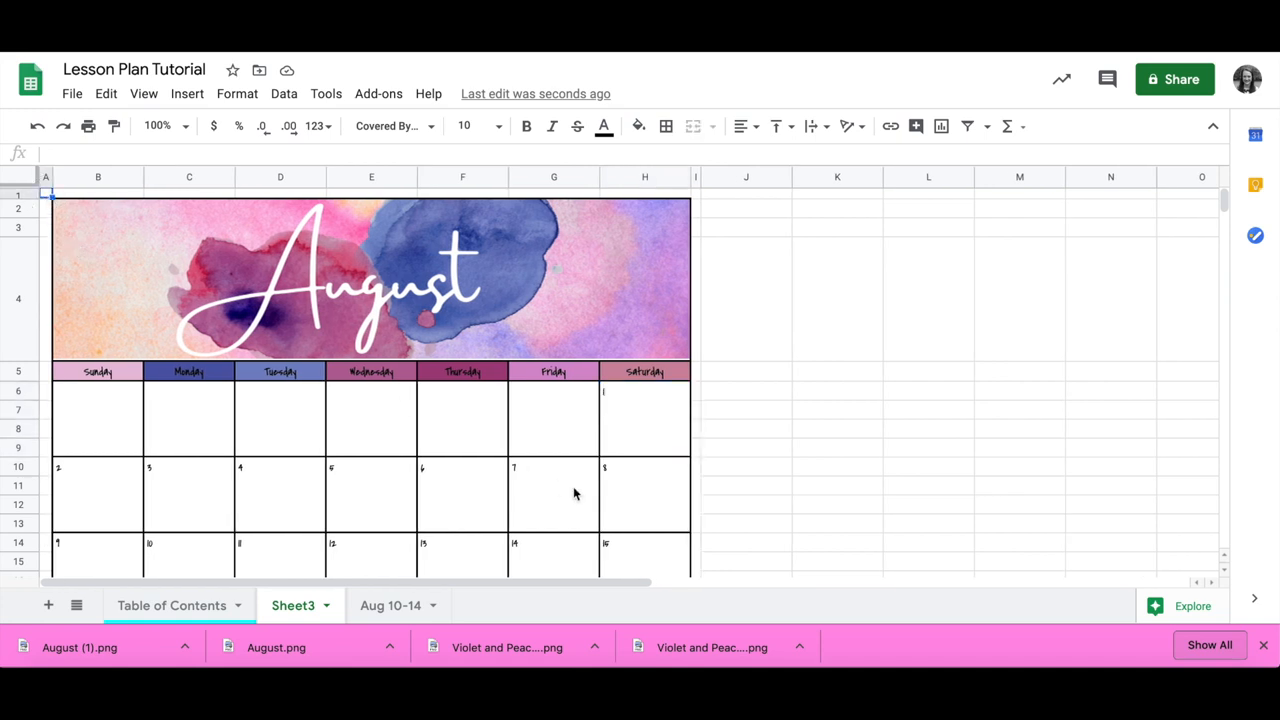
scroll(573, 486, down, 3)
scroll(573, 490, down, 2)
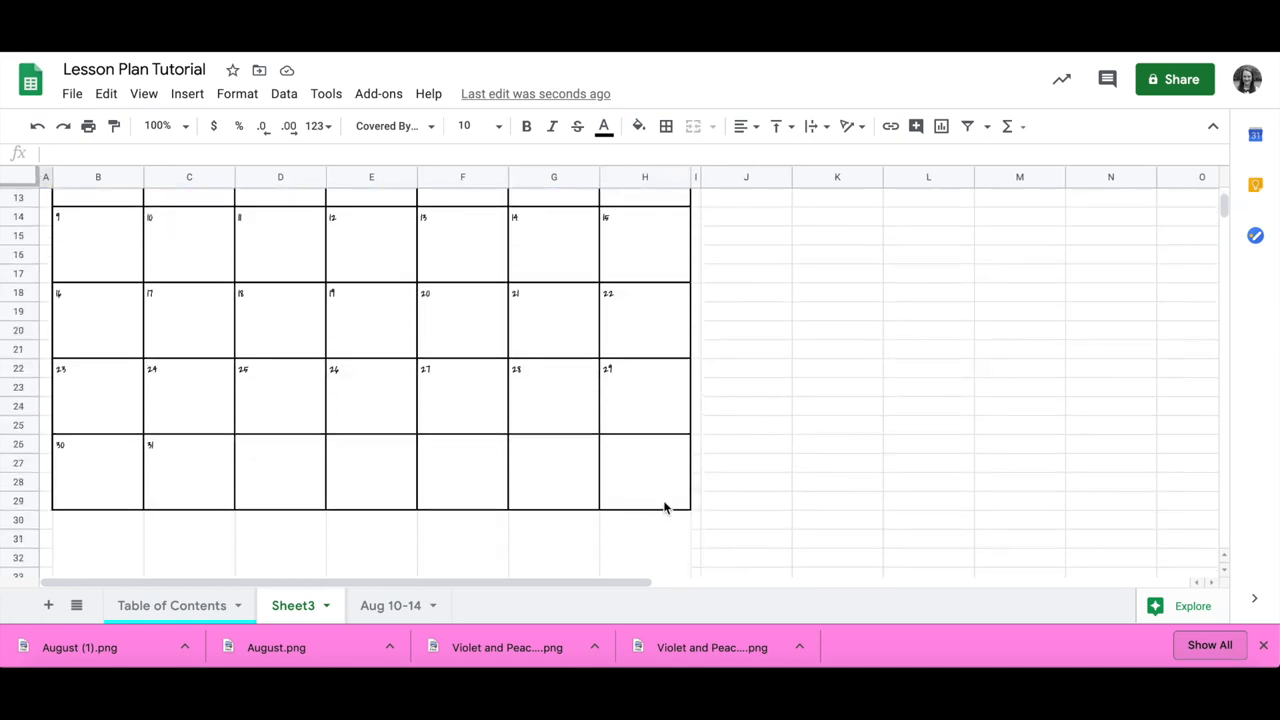
shift+click(696, 508)
key(ctrl+c)
scroll(765, 322, up, 5)
Step: Try pasting the copied calendar block at J1, and undo the paste
click(755, 213)
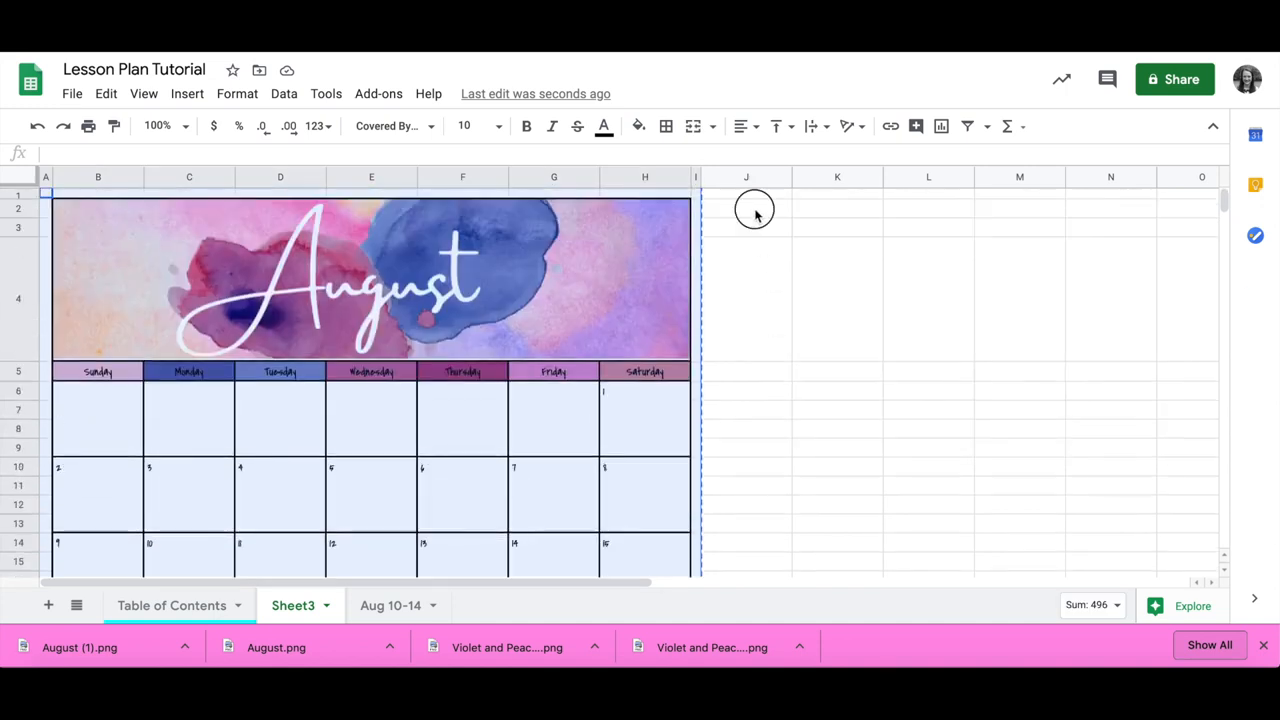
click(748, 195)
key(ctrl+v)
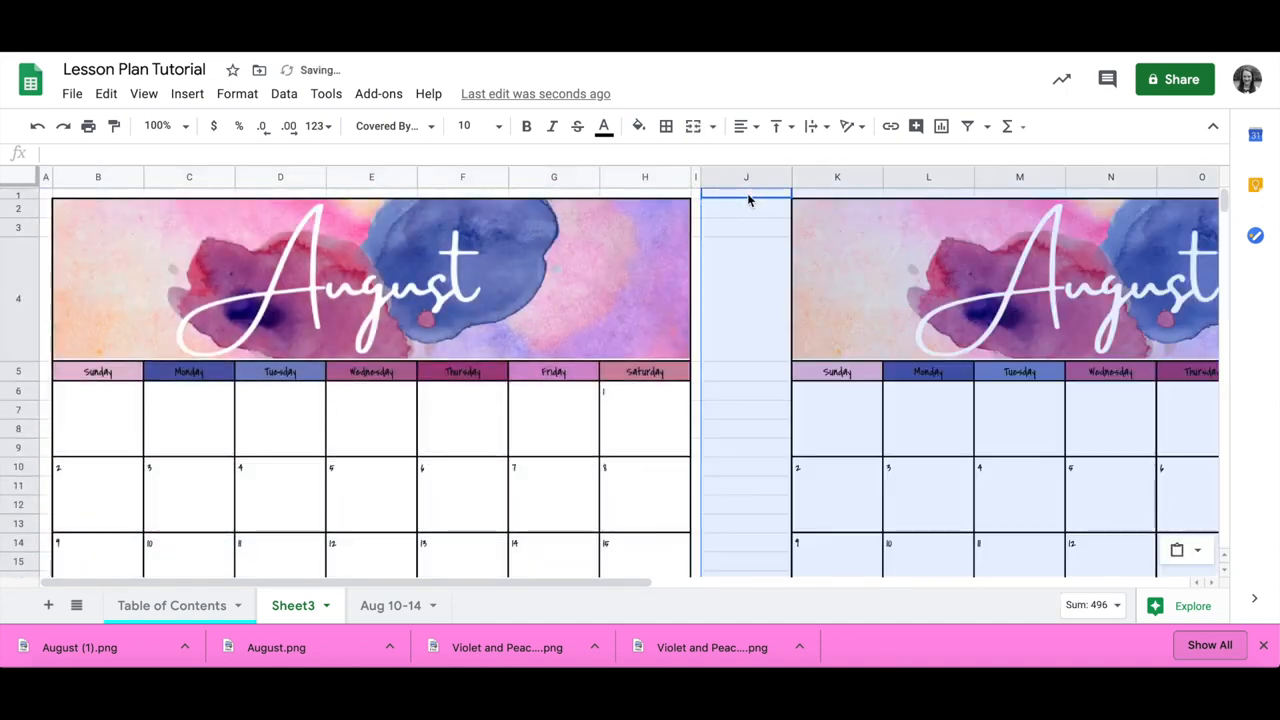
click(737, 177)
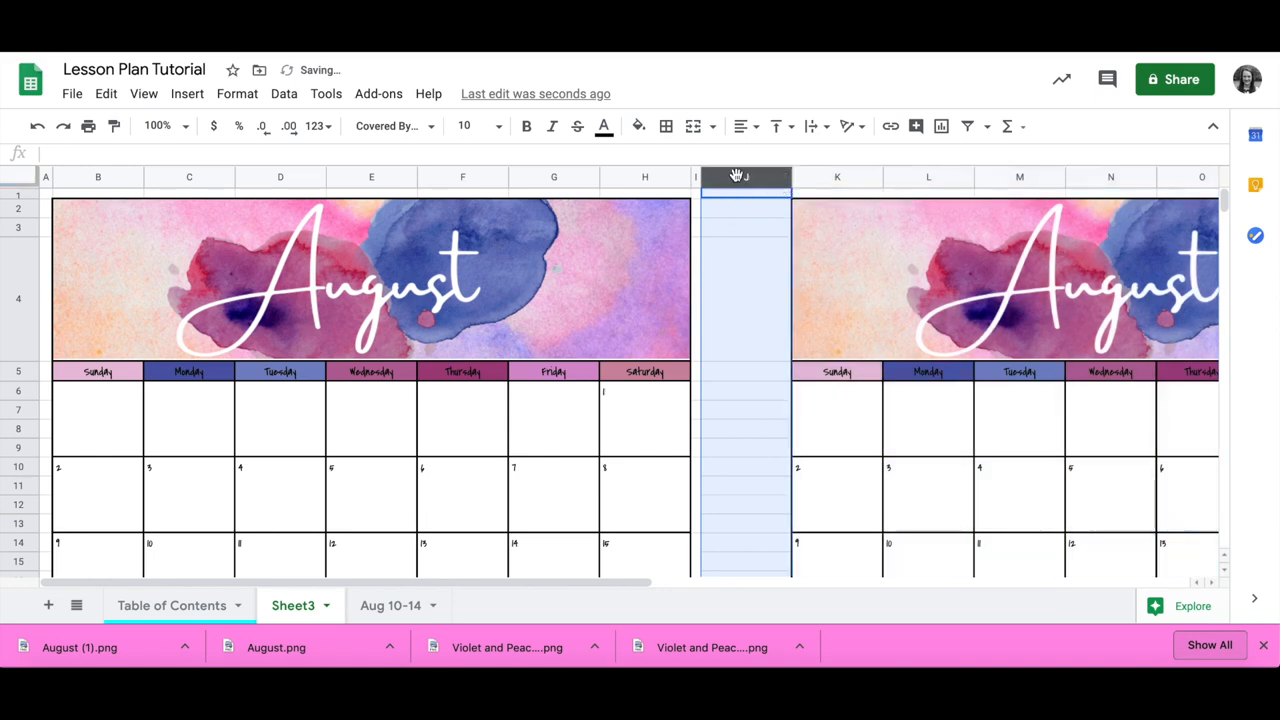
key(ctrl+z)
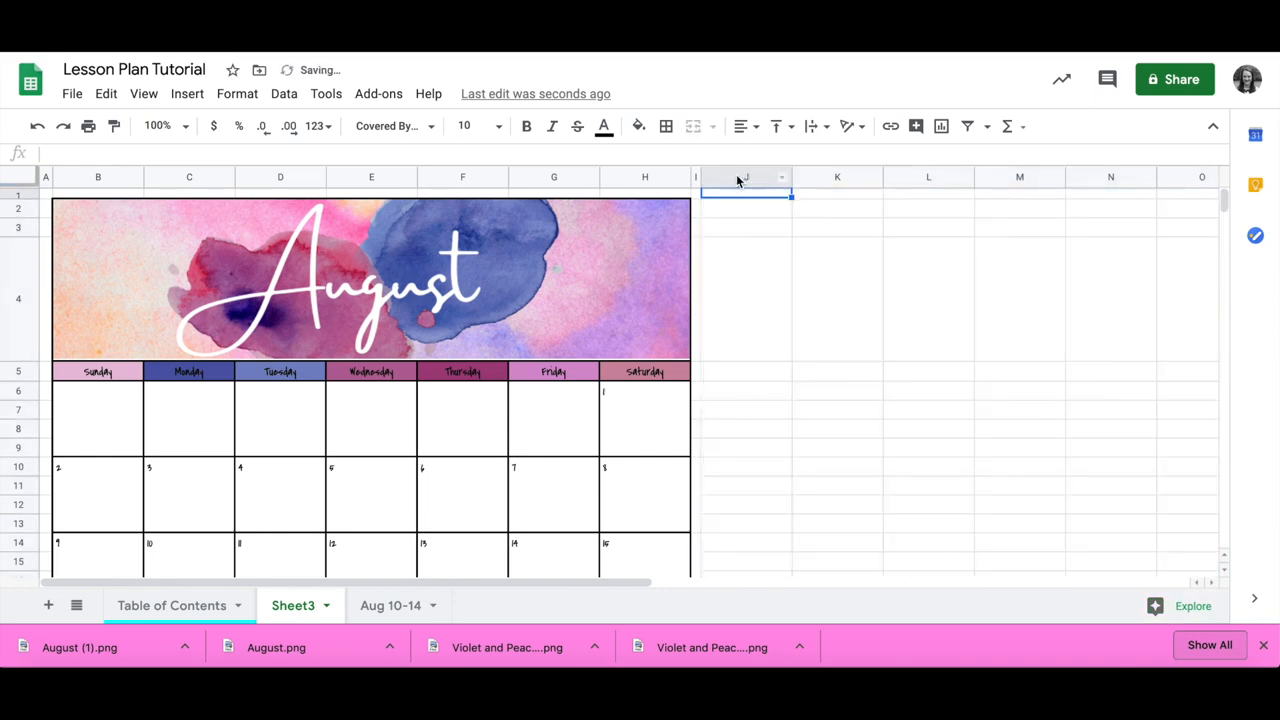
Step: Try to paste the copied calendar block into column H and at cell H1
click(668, 178)
key(ctrl+v)
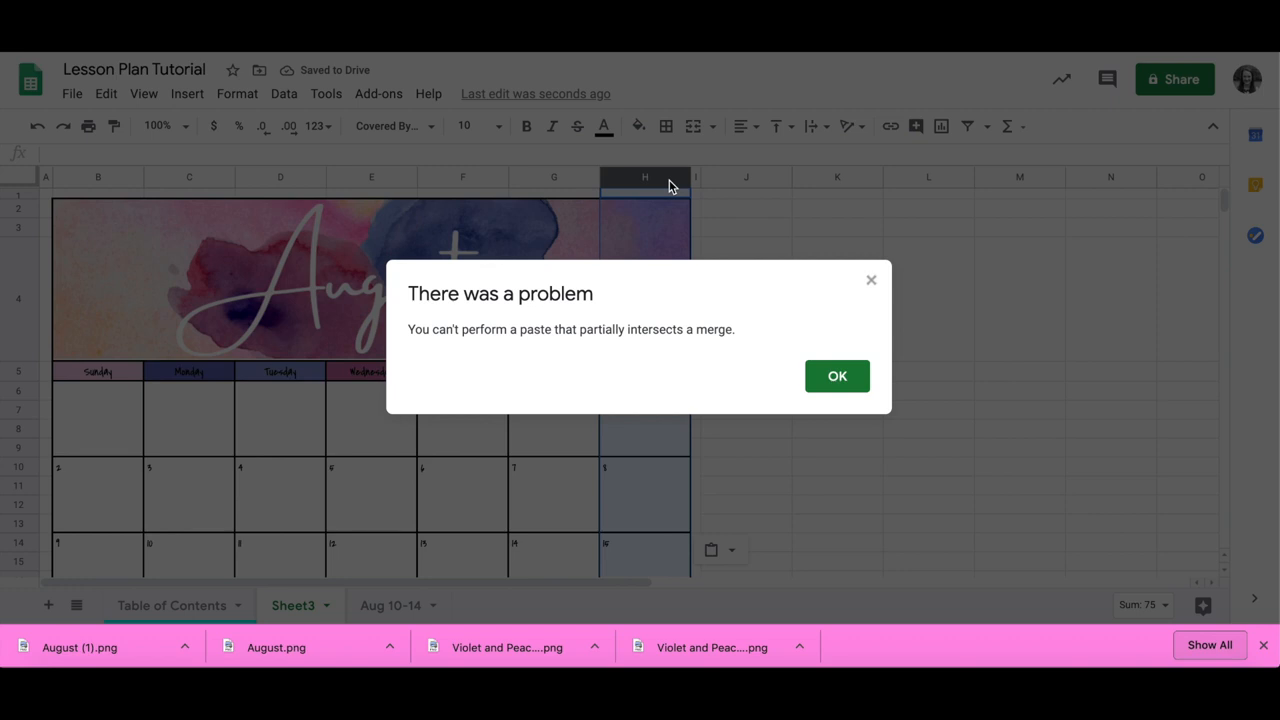
click(871, 281)
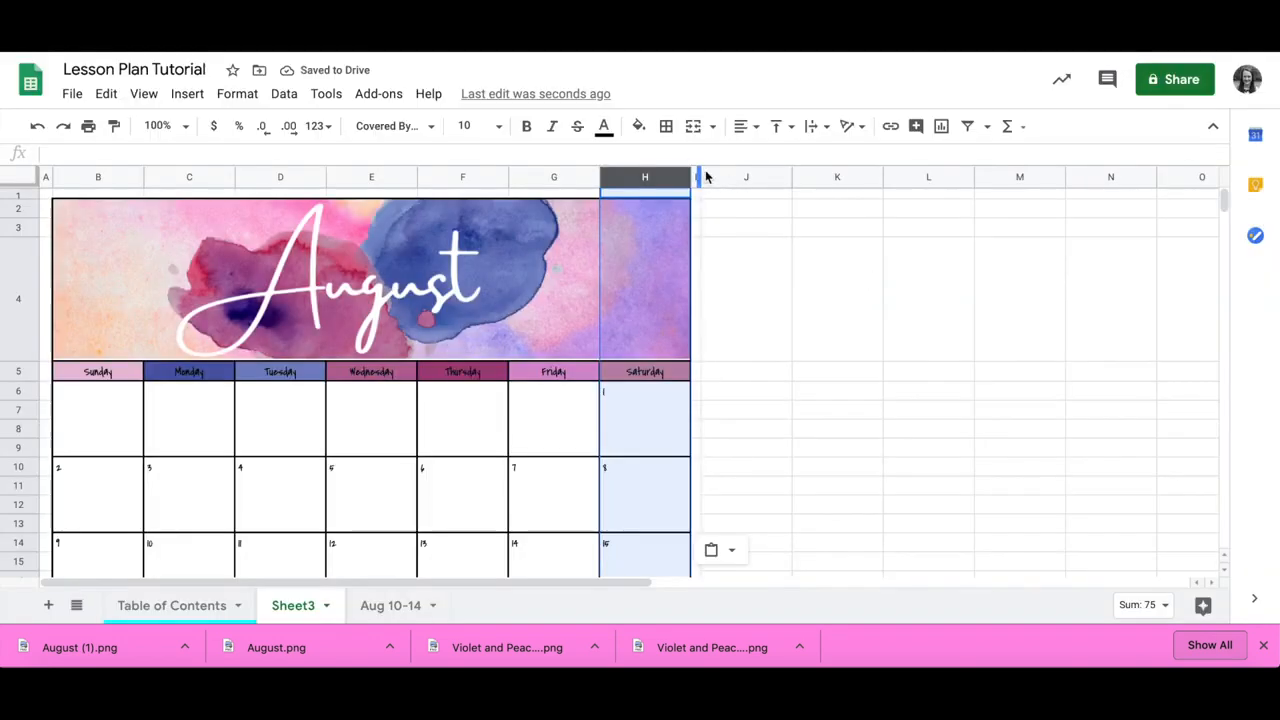
click(697, 203)
click(673, 195)
key(ctrl+v)
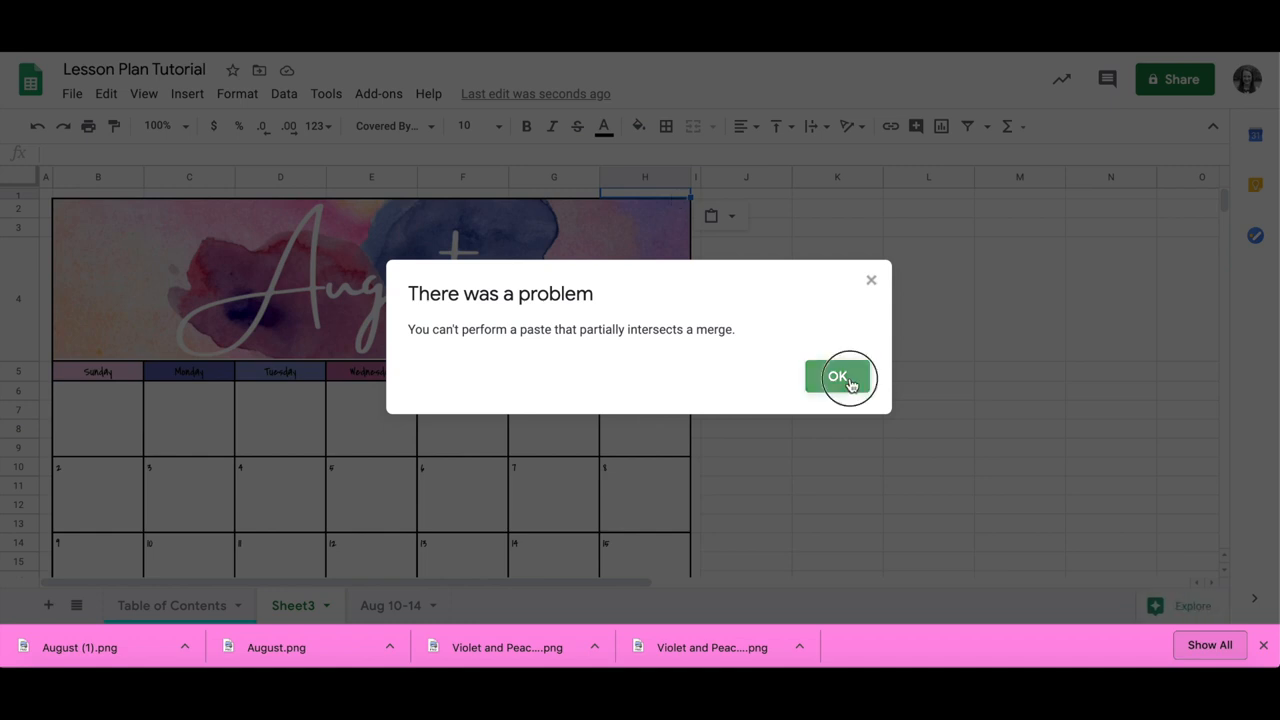
click(837, 376)
Step: Paste the copied August calendar block starting at cell I1
key(ctrl+v)
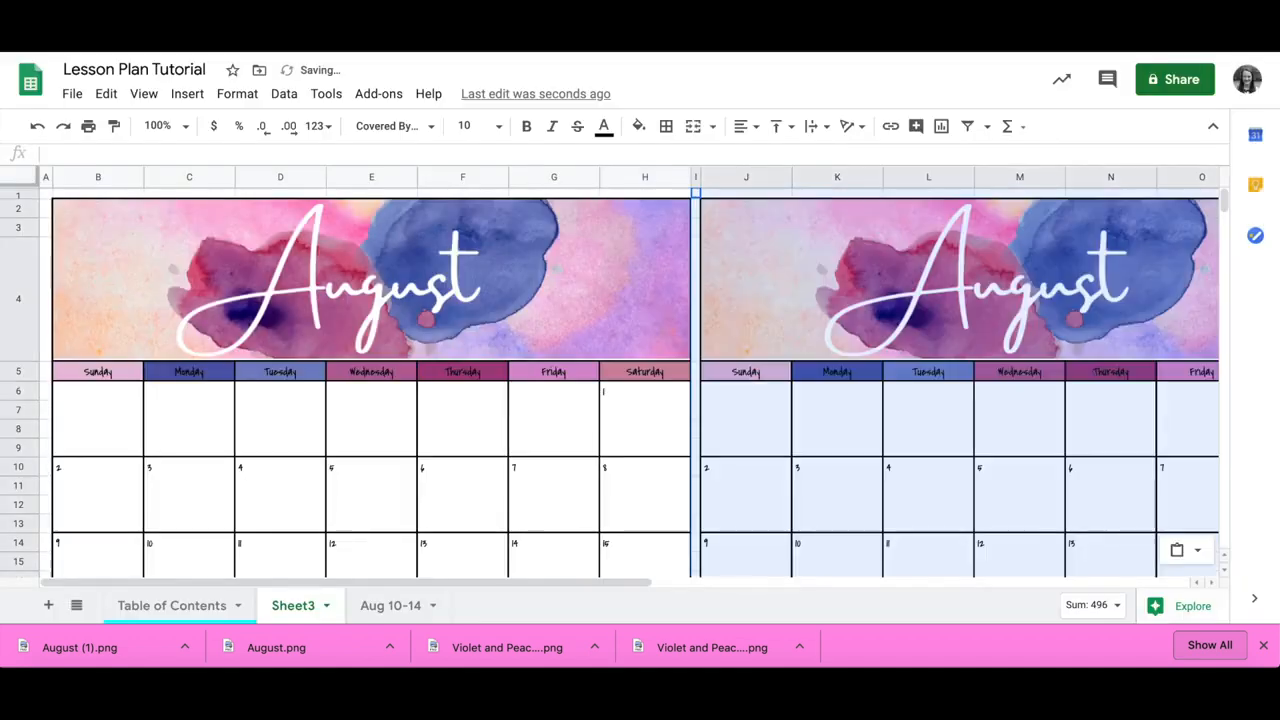
Step: Try clearing the August banner from the copied calendar, and undo the deletion
click(980, 271)
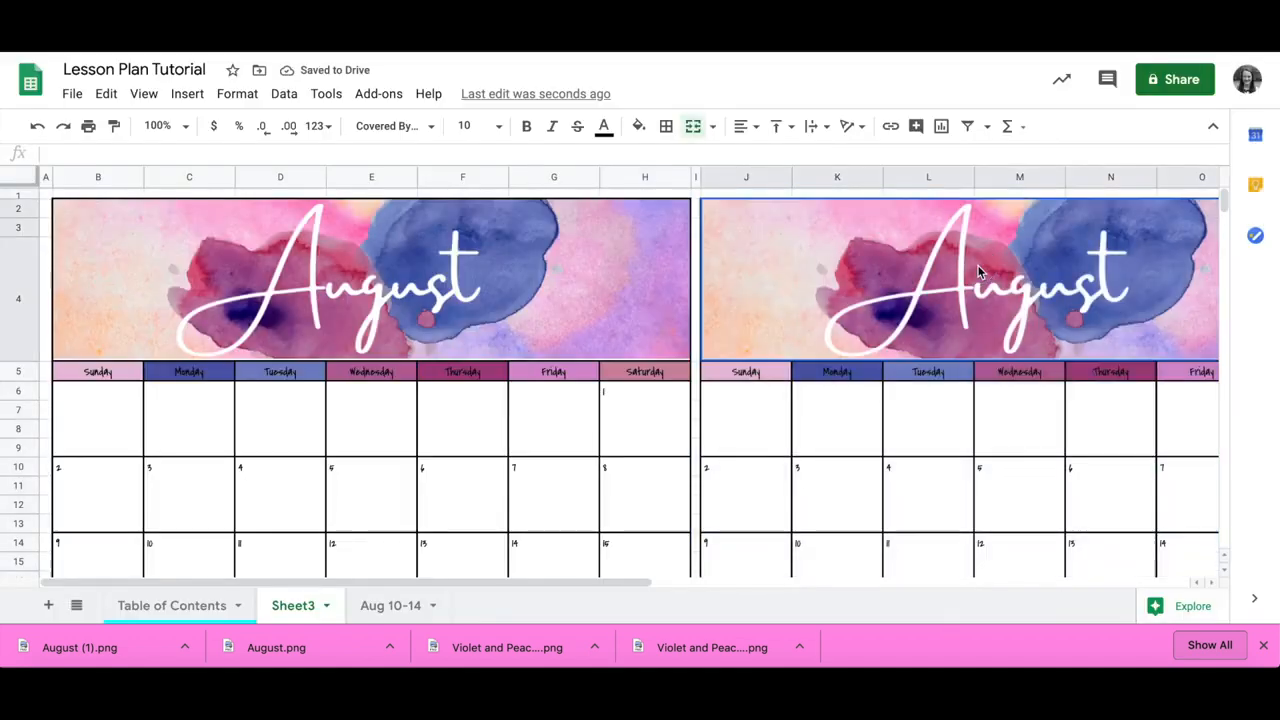
right_click(979, 272)
click(919, 274)
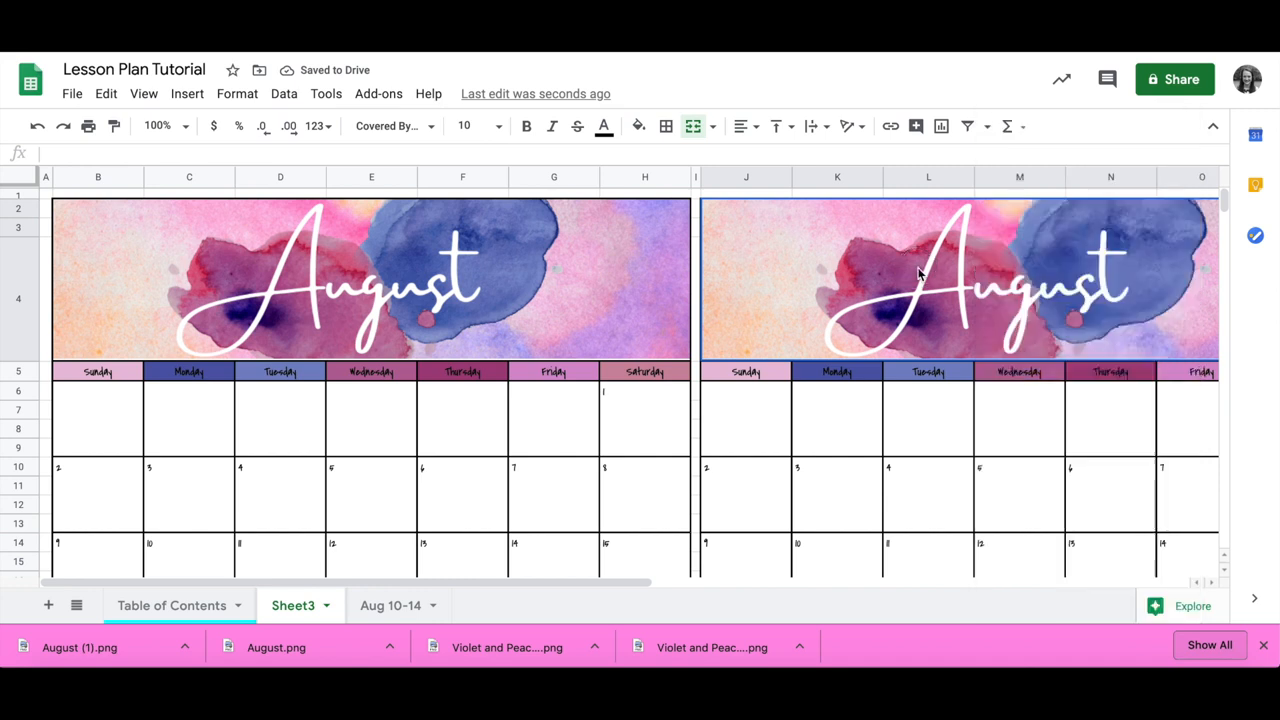
key(Delete)
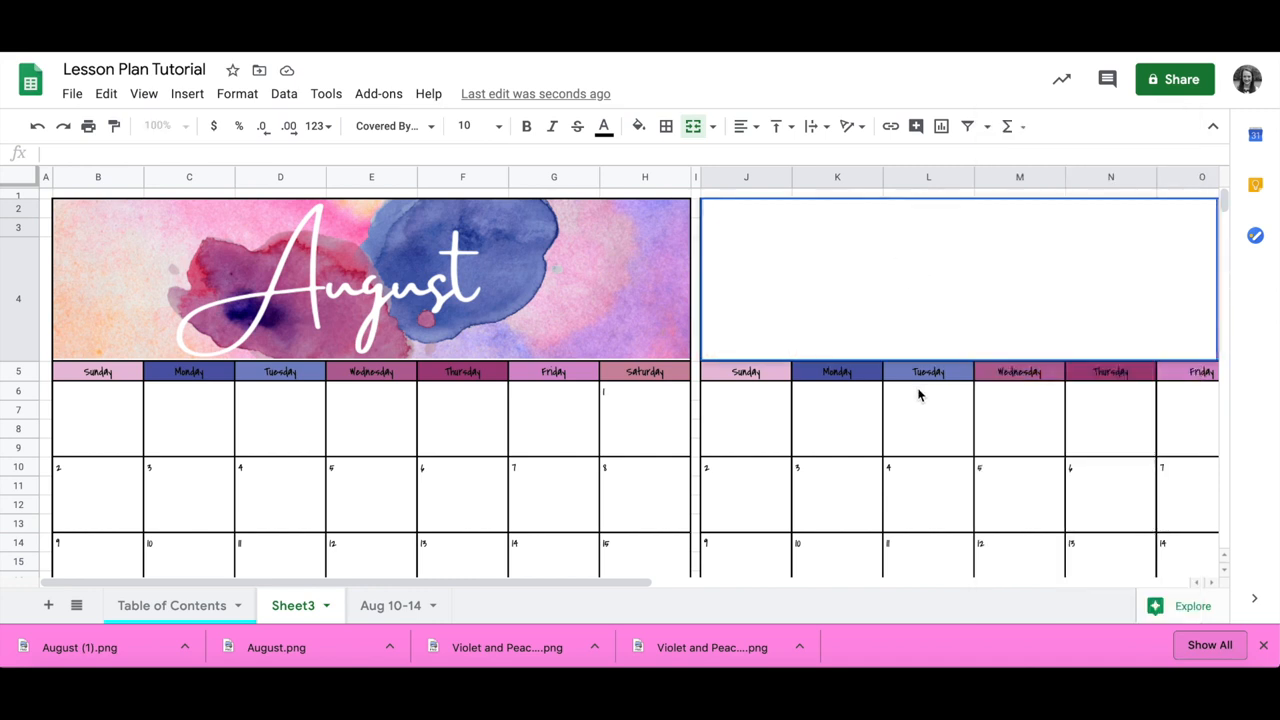
key(ctrl+z)
Step: Insert the downloaded September banner, August (1).png, as an in-cell image in the copied calendar's banner cell
click(200, 93)
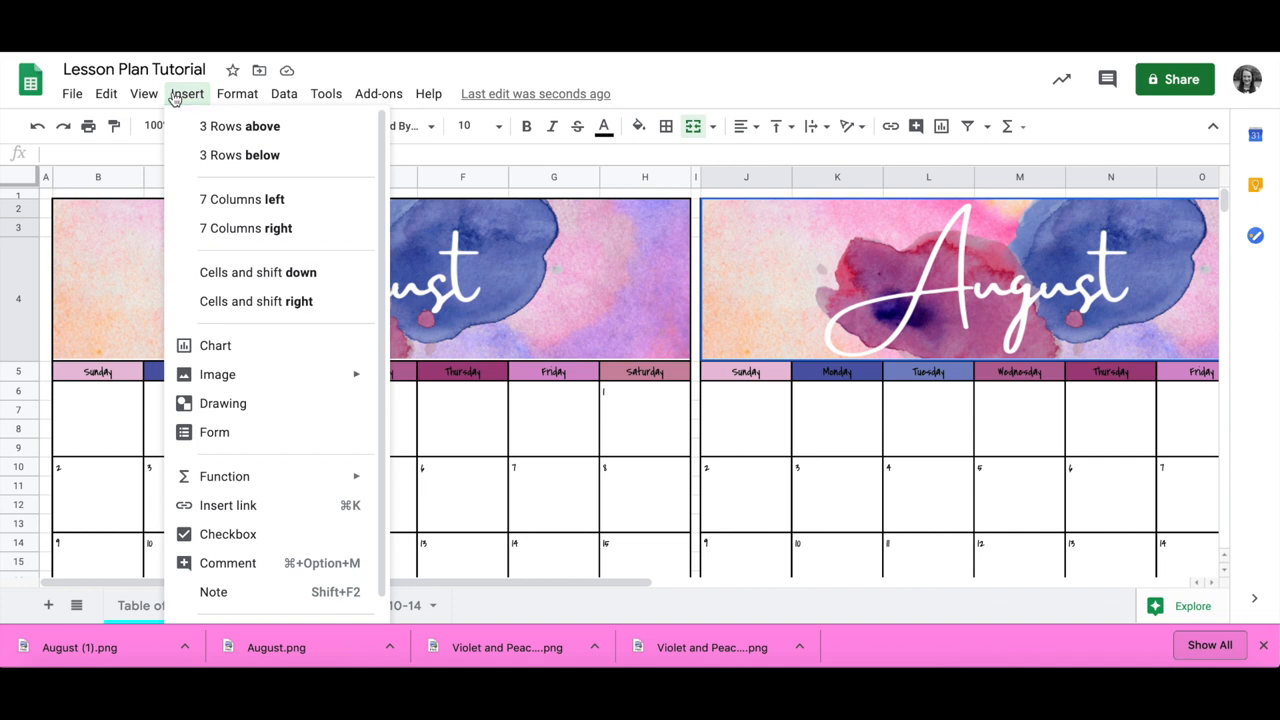
mouse_move(263, 375)
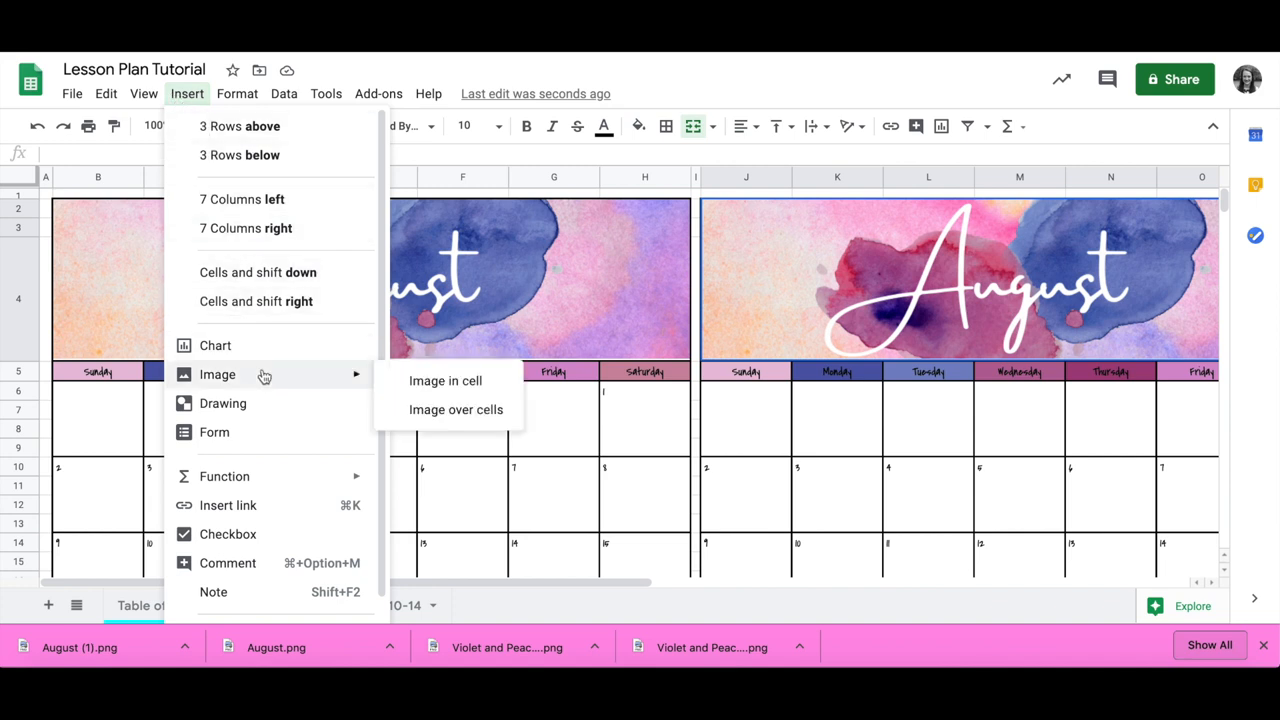
click(448, 384)
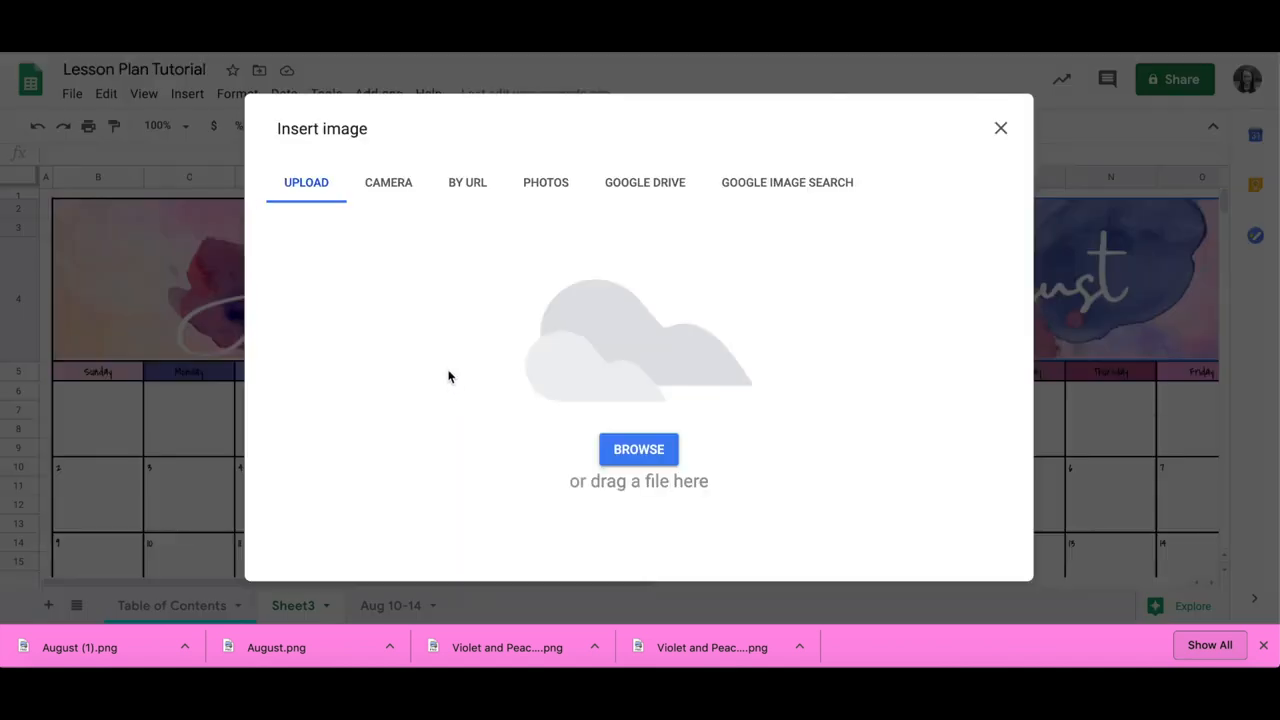
drag(126, 643, 625, 368)
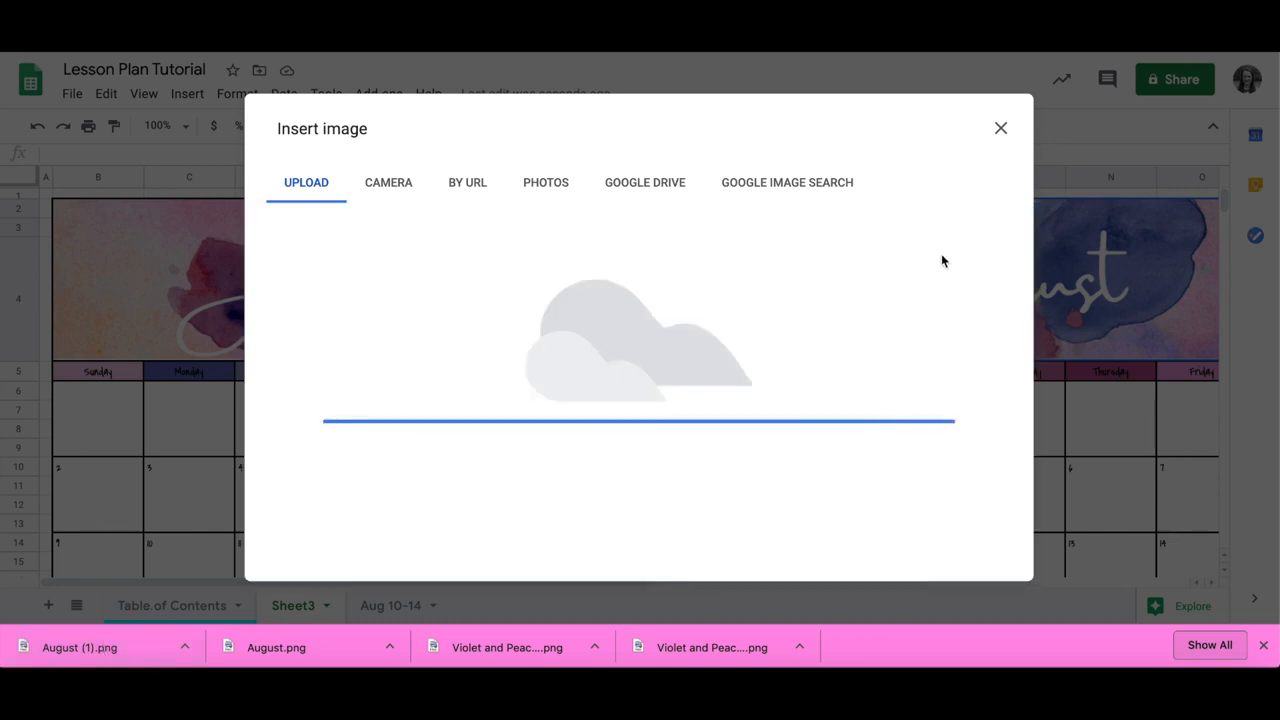
Step: Enter 1 in the first Tuesday cell of the September calendar
scroll(941, 253, right, 2)
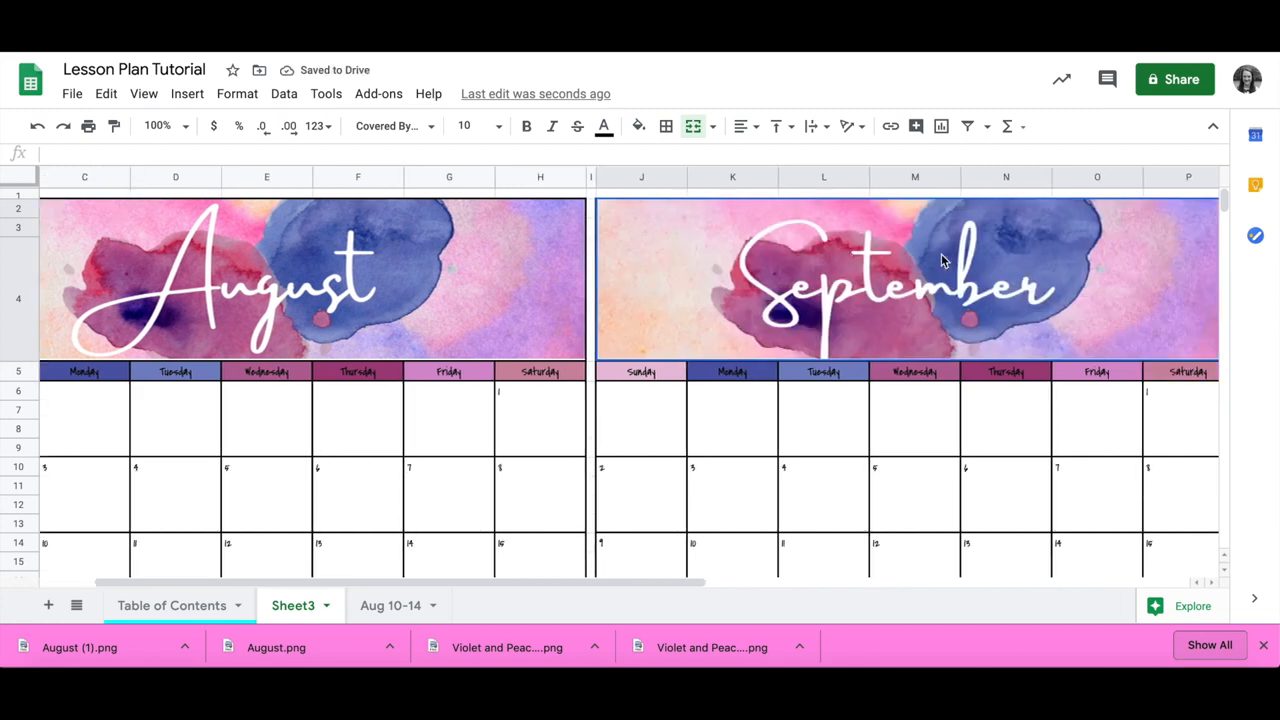
scroll(805, 428, down, 5)
scroll(805, 428, left, 2)
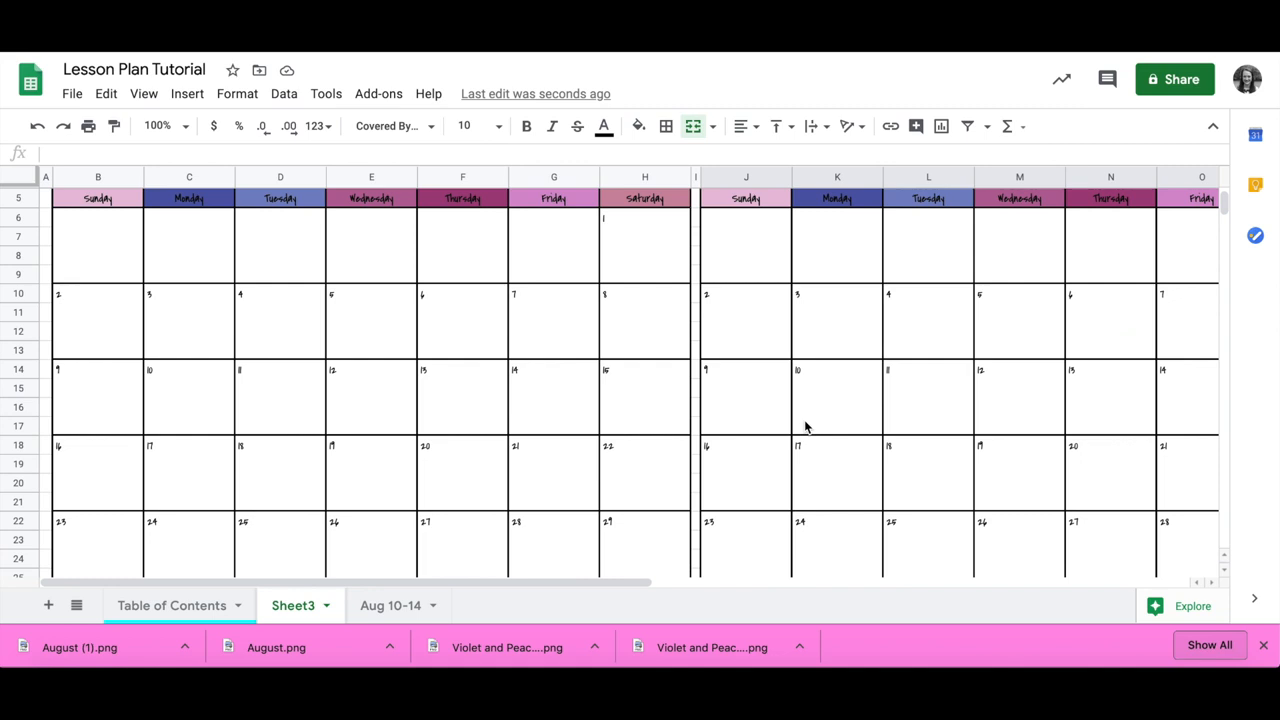
scroll(804, 426, up, 4)
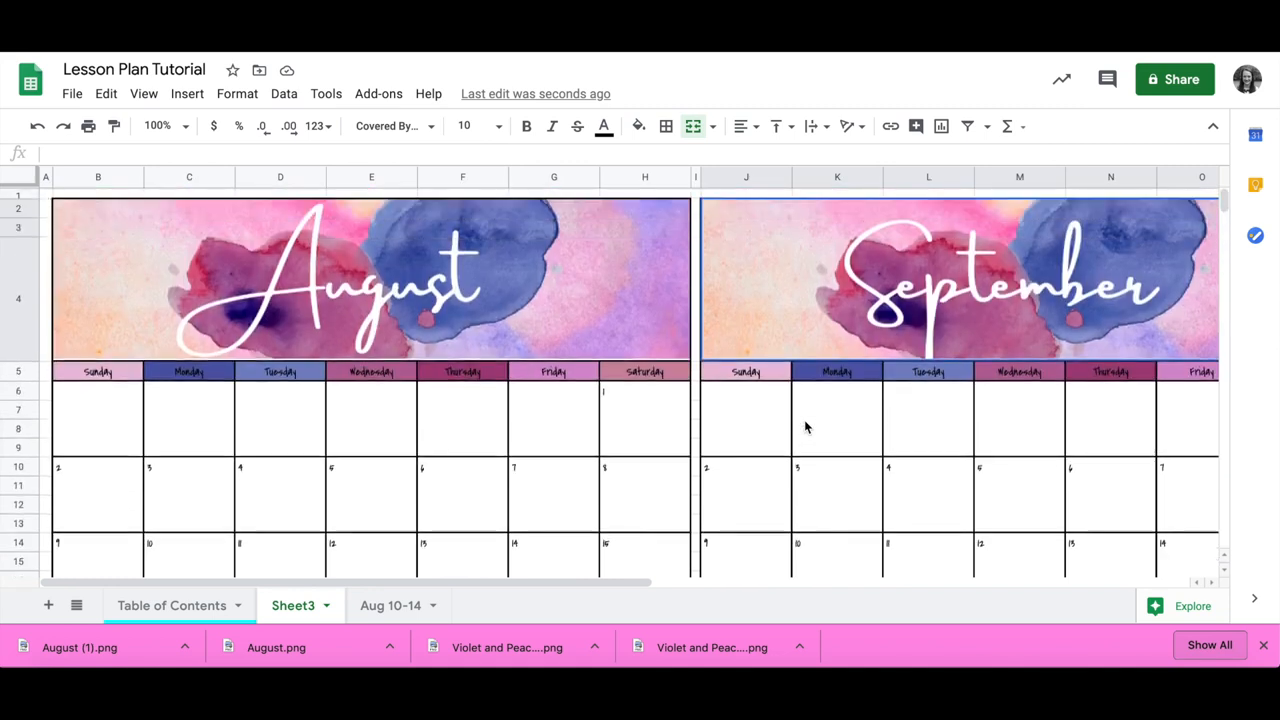
click(914, 428)
text(1)
key(Tab)
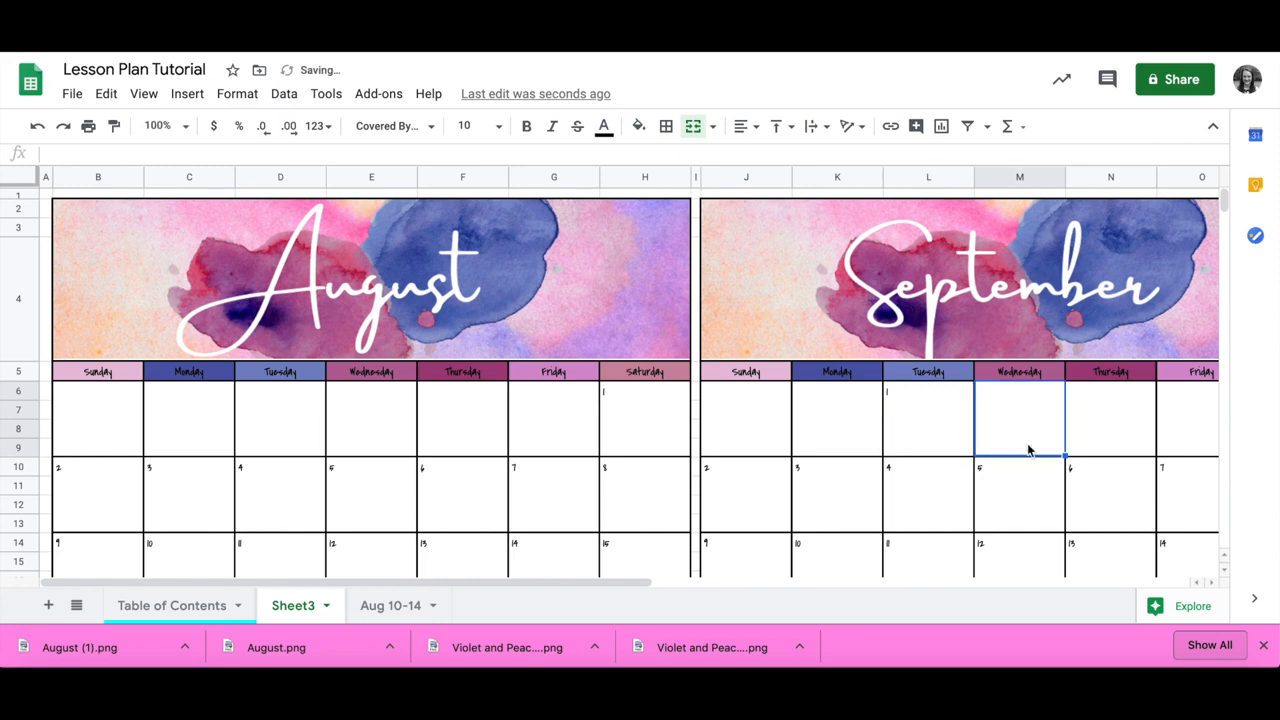
Step: Number September's first week from 2 on Wednesday to 5 on Saturday by filling the series from 1 and 2
scroll(1030, 450, right, 3)
click(700, 425)
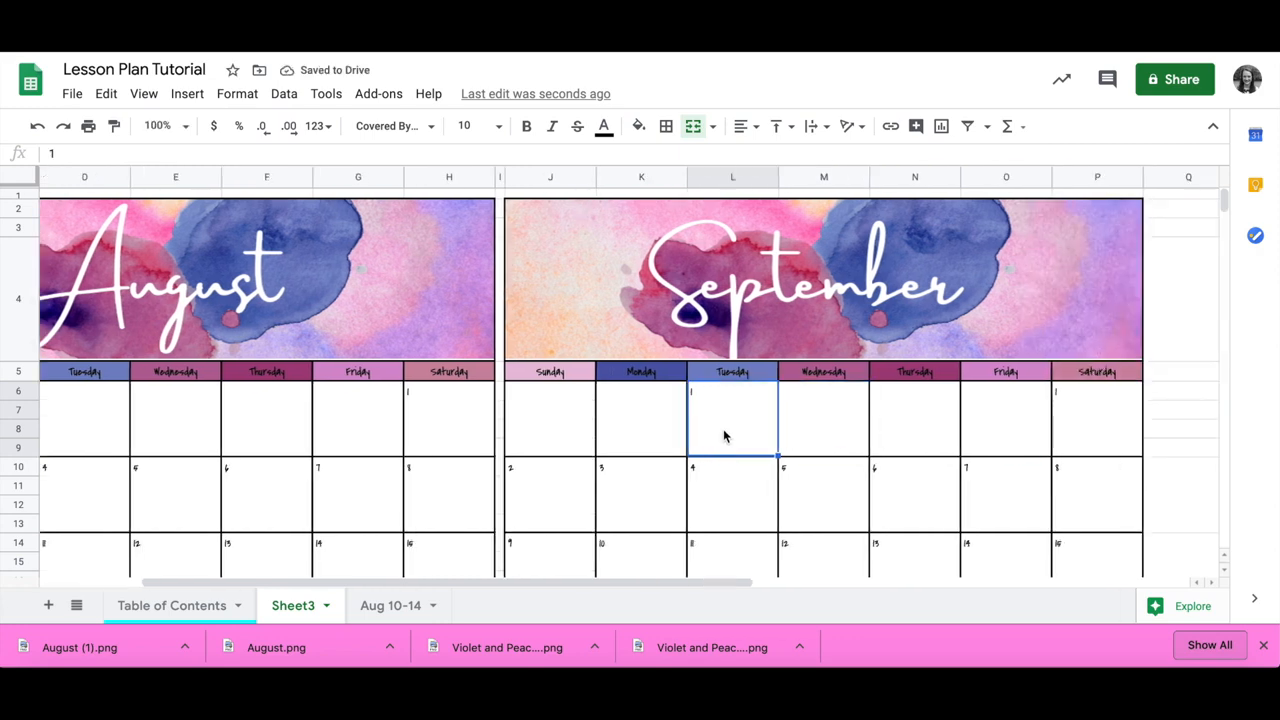
drag(778, 456, 1123, 457)
click(827, 418)
text(2)
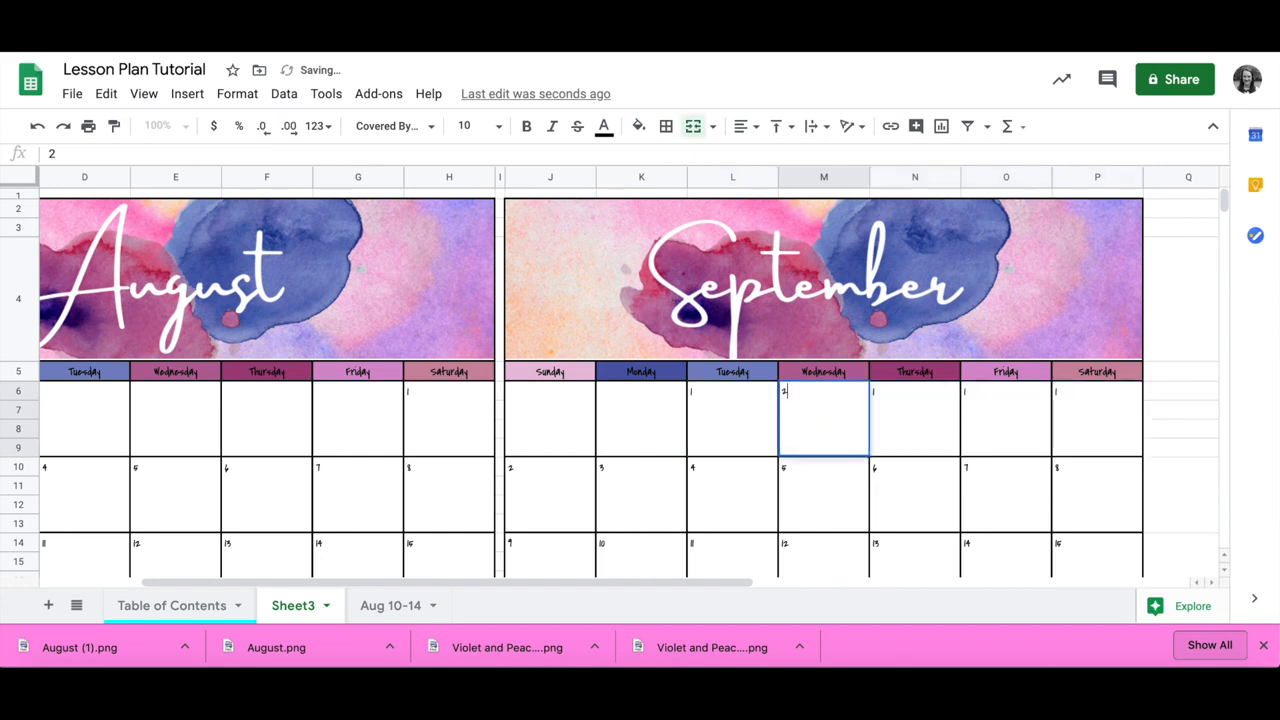
key(Left)
key(shift+Right)
drag(868, 455, 1095, 430)
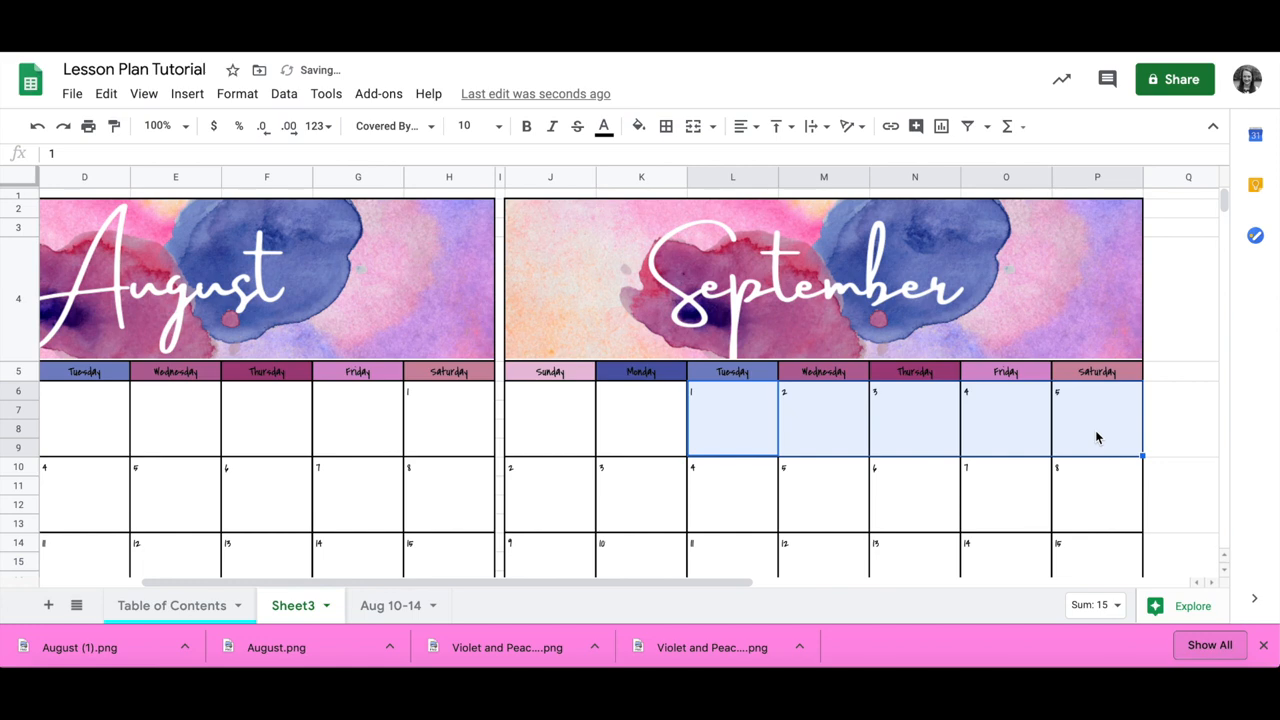
Step: Number September's second week by entering 6 and 7 on Sunday and Monday and filling the series to 12 on Saturday
scroll(1095, 430, right, 5)
scroll(1095, 430, left, 2)
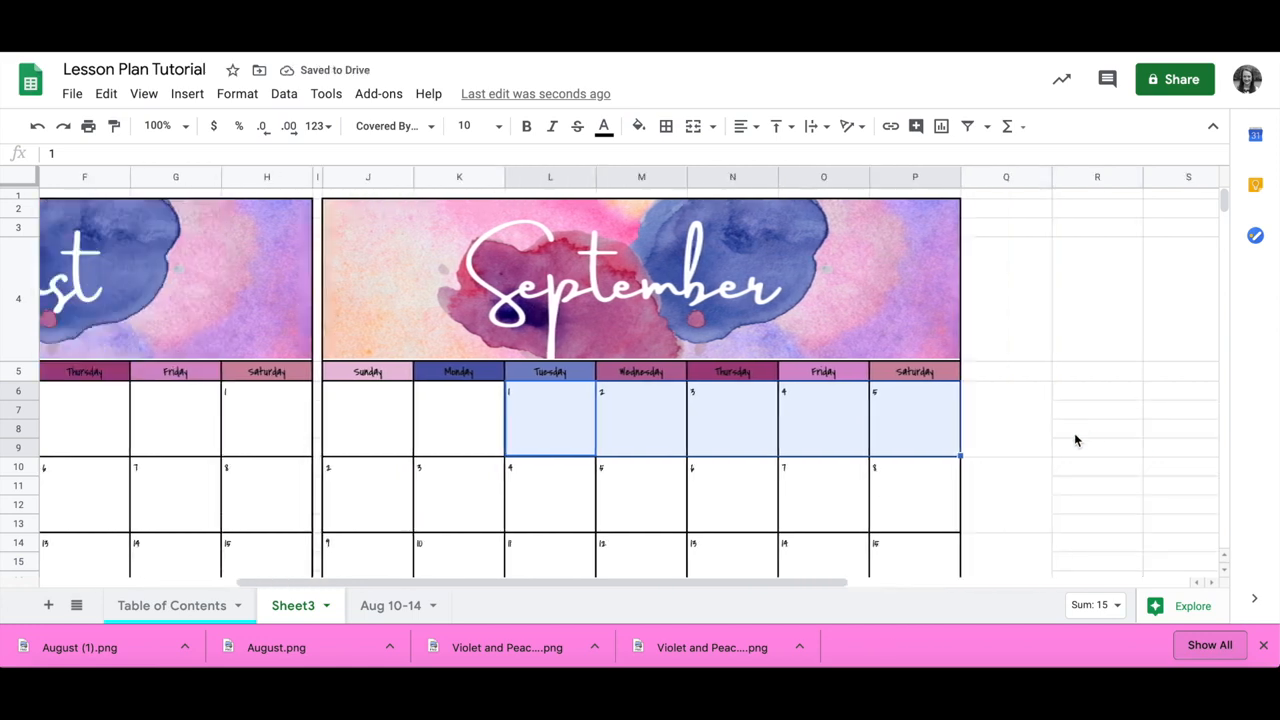
click(369, 497)
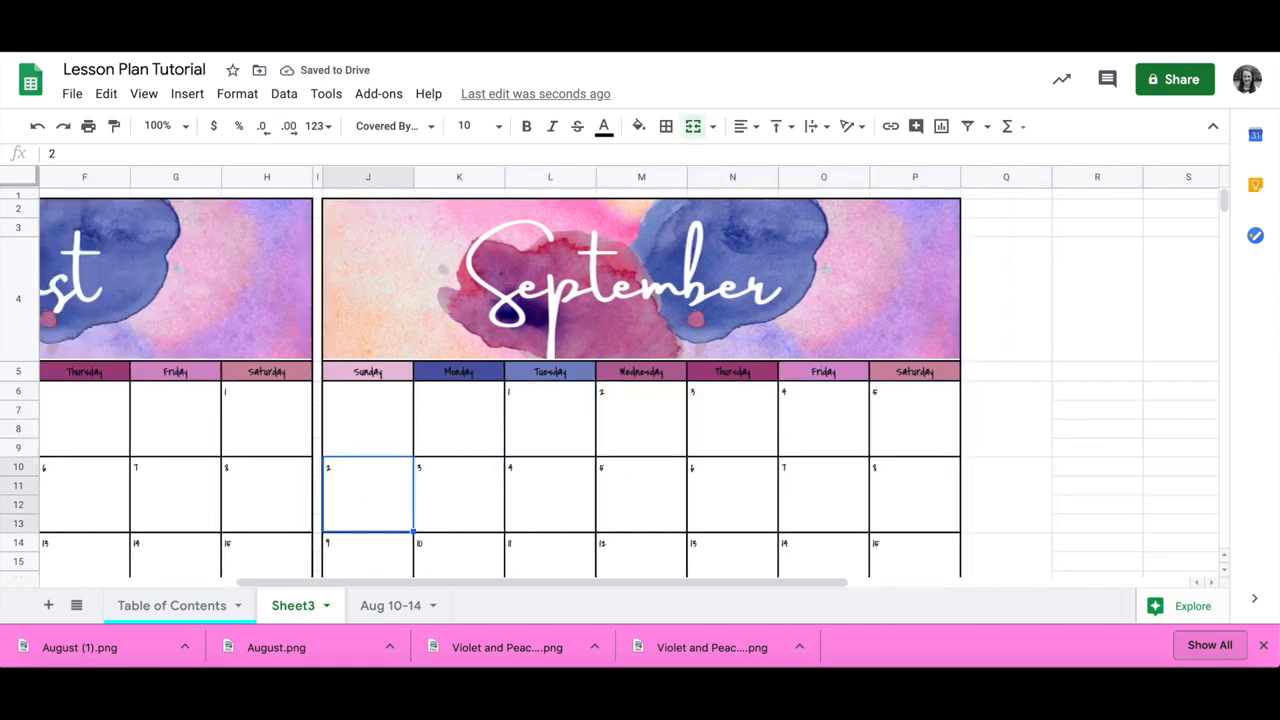
text(6)
key(Tab)
text(7)
key(Left)
key(shift+Right)
key(shift+Right)
key(shift+Right)
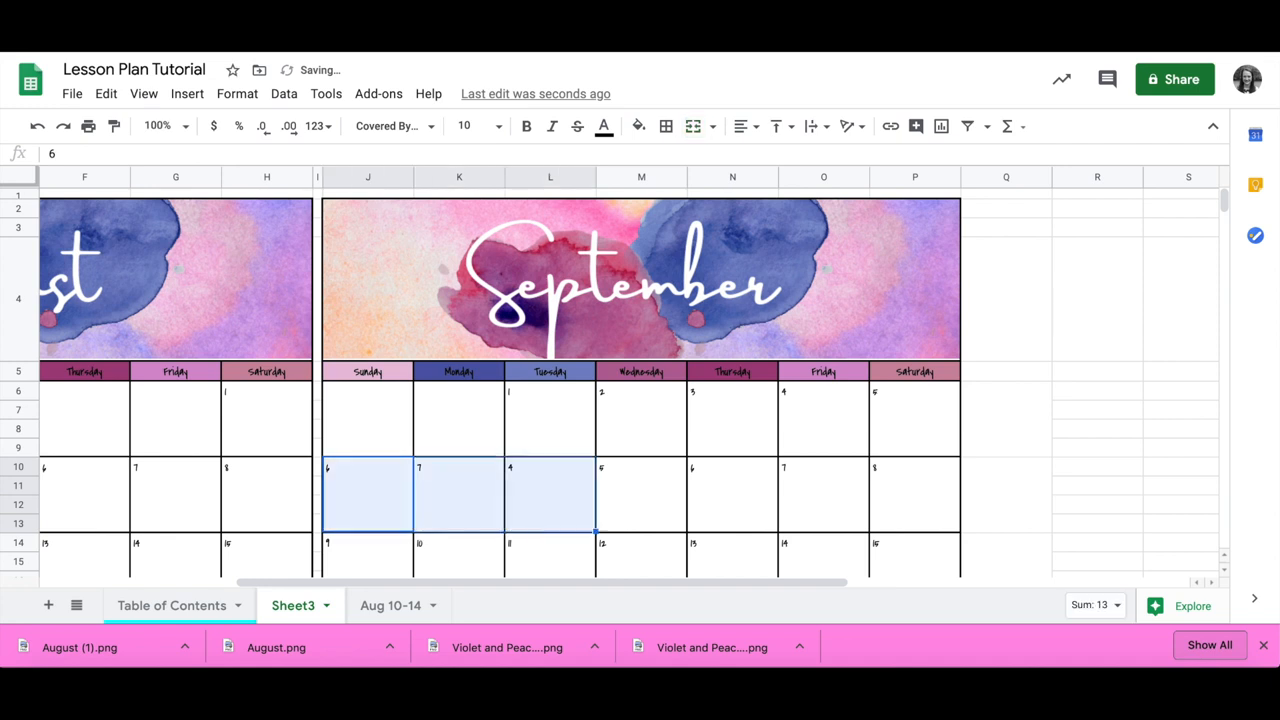
key(Left)
key(Right)
key(shift+Right)
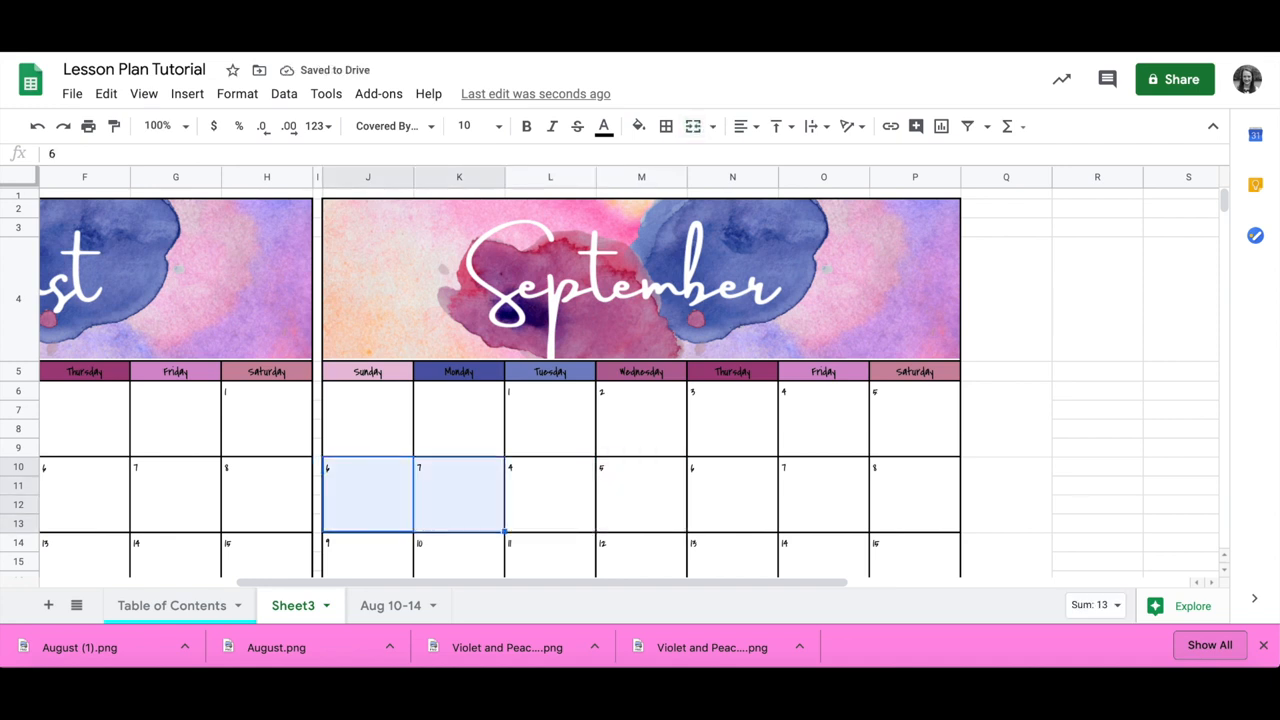
drag(505, 532, 893, 519)
Step: Number September's third week by entering 13 and 14 and filling the series to 19 on Saturday
scroll(640, 481, down, 3)
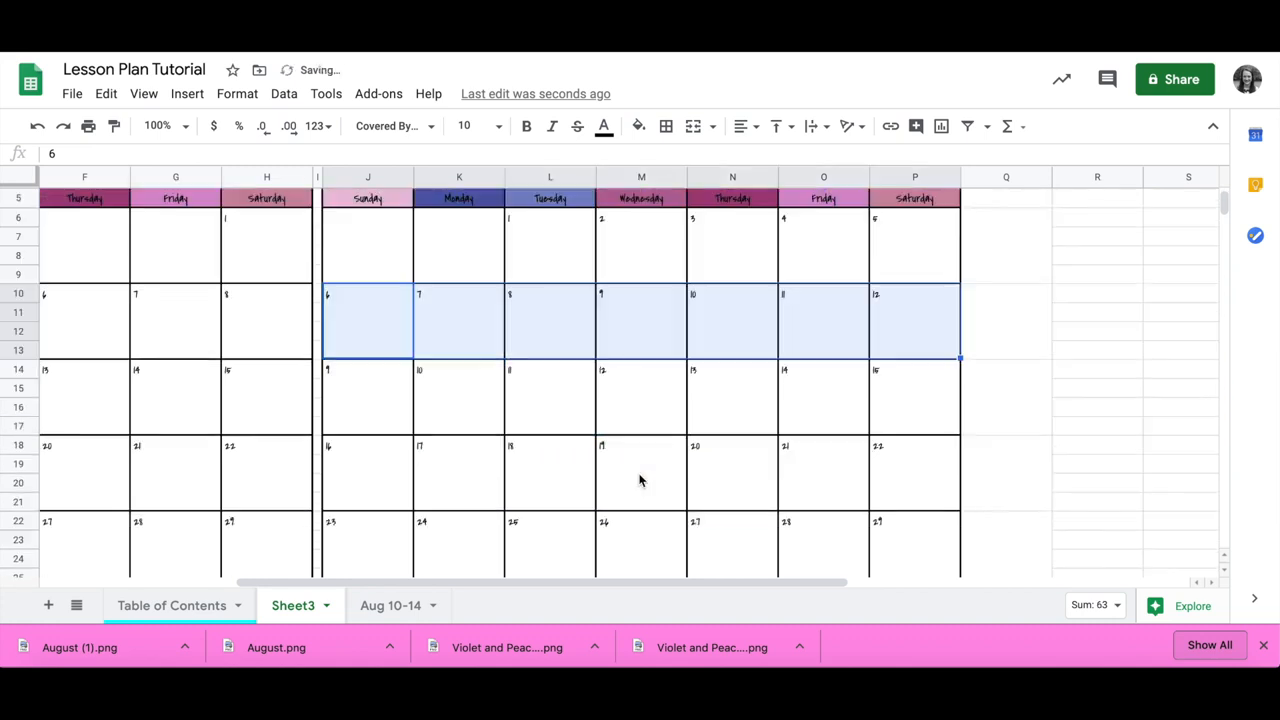
click(389, 409)
text(13)
key(Tab)
text(14)
key(Left)
key(shift+Right)
drag(505, 433, 907, 435)
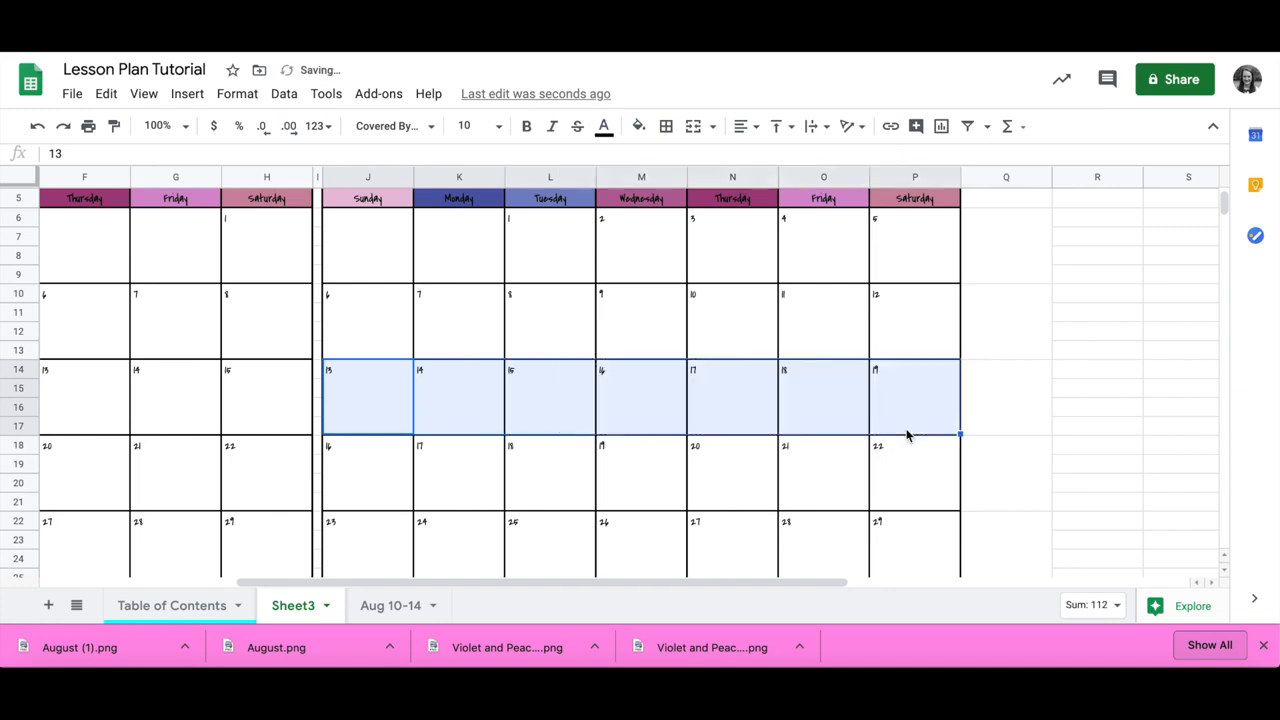
Step: Number September's fourth week by entering 20 and 21 and filling the series to 26 on Saturday
key(Down)
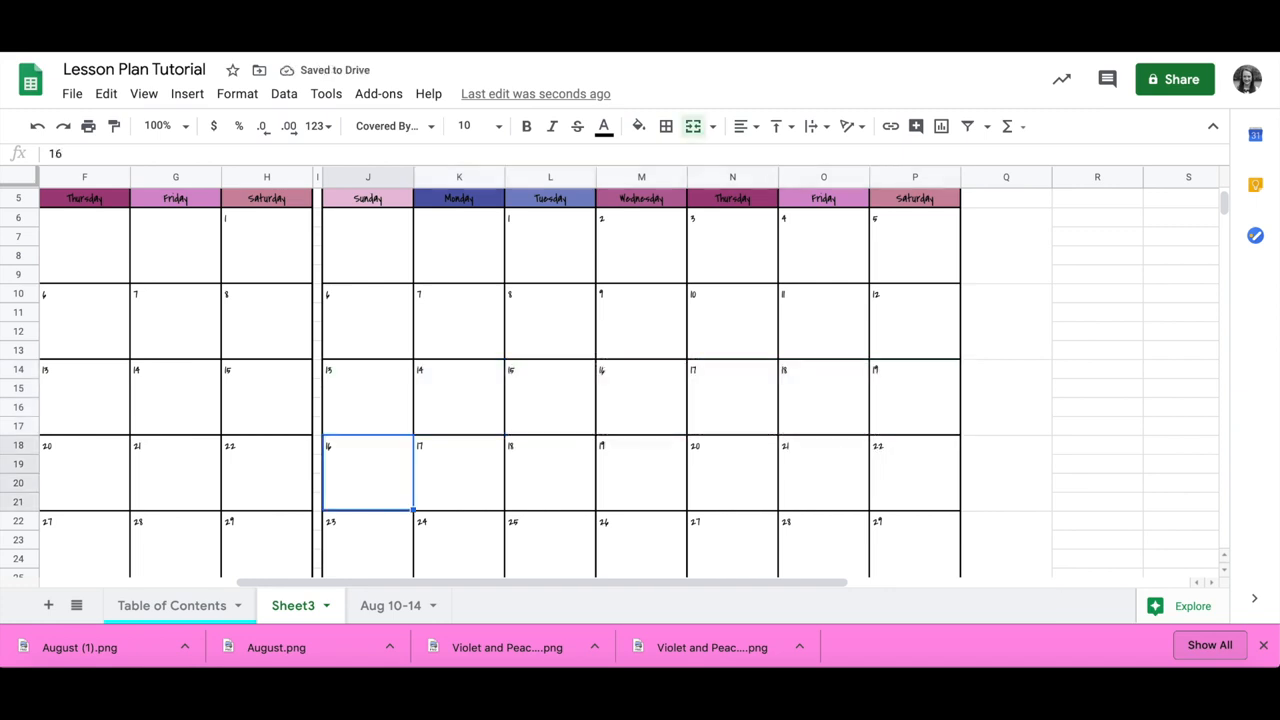
text(20)
key(Tab)
text(21)
key(Left)
key(shift+Right)
drag(503, 511, 916, 510)
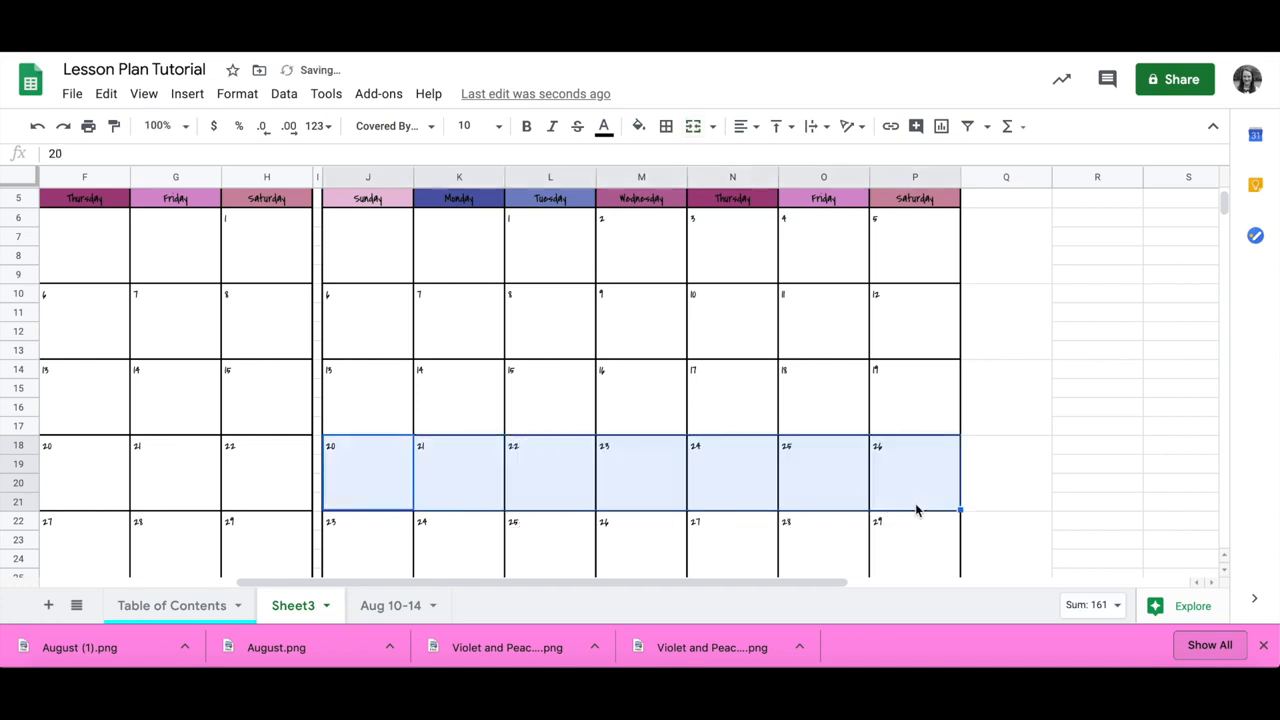
Step: Number September's fifth week by entering 27 and 28 and filling the series to 30 on Wednesday
scroll(842, 495, down, 1)
click(377, 503)
text(27)
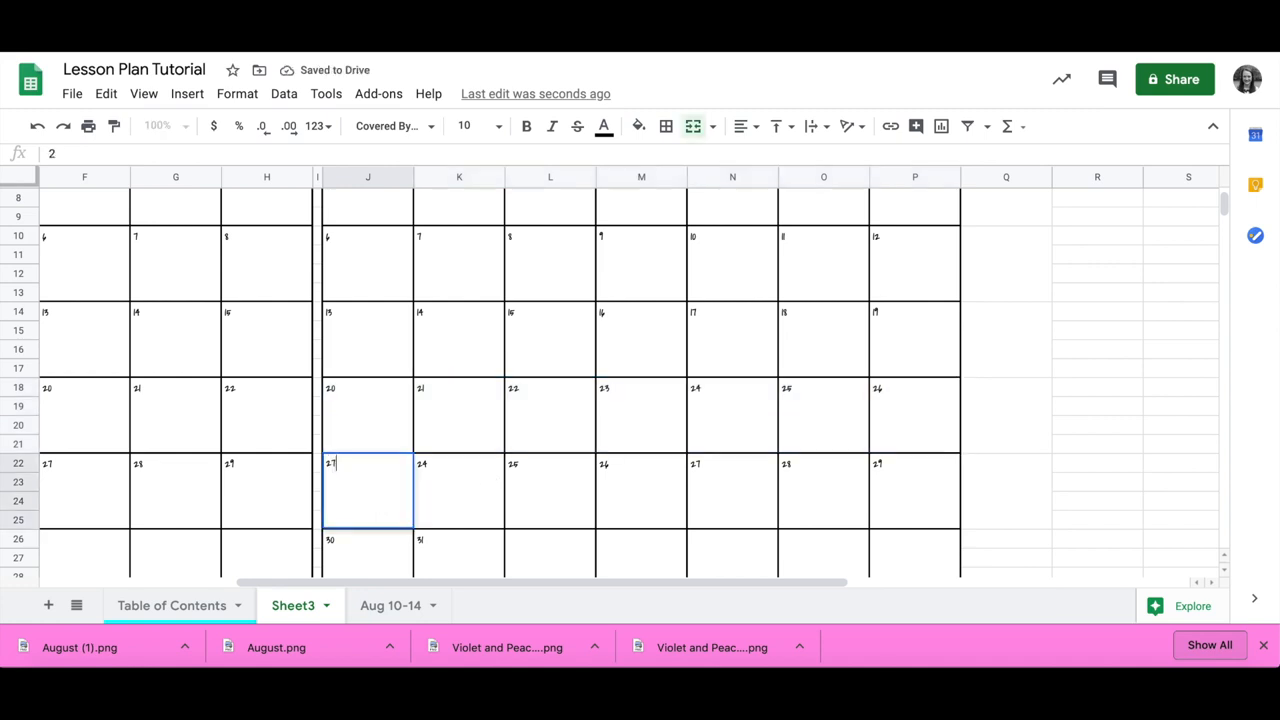
key(Tab)
text(28)
drag(370, 500, 670, 533)
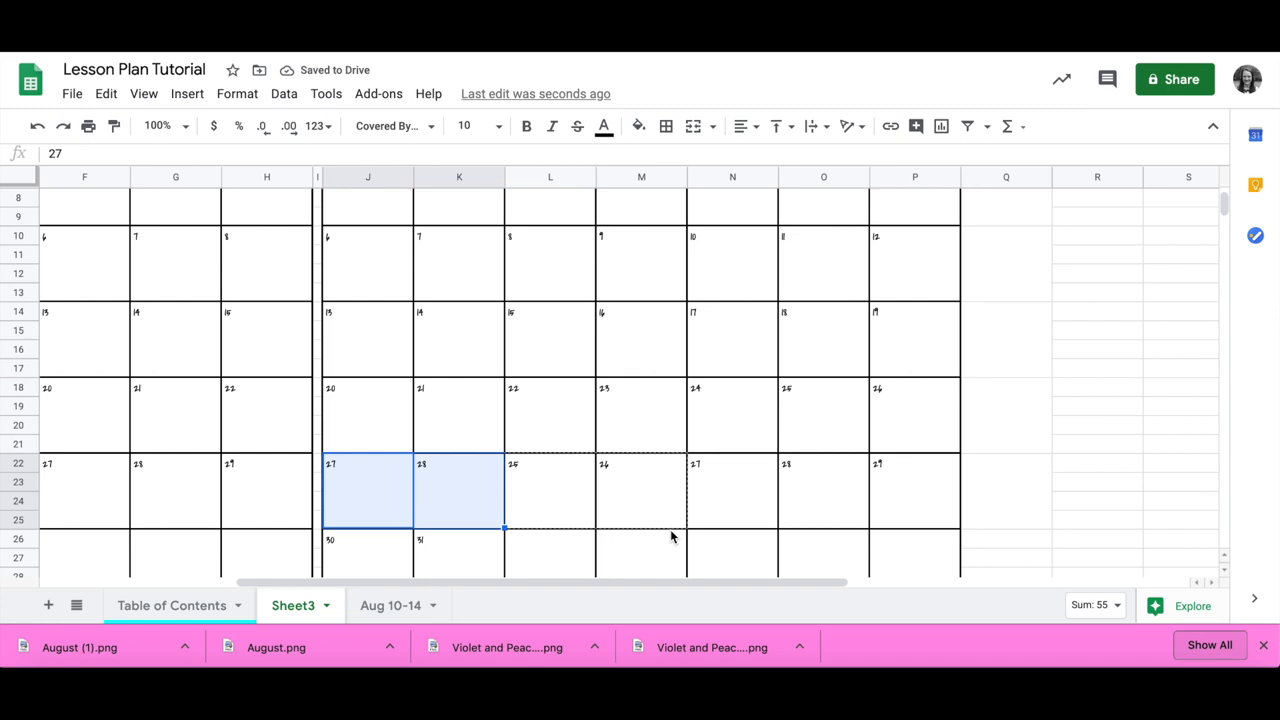
Step: Clear the leftover August dates after September 30, from Thursday to Saturday and in the last week's Sunday and Monday cells
click(729, 517)
key(Delete)
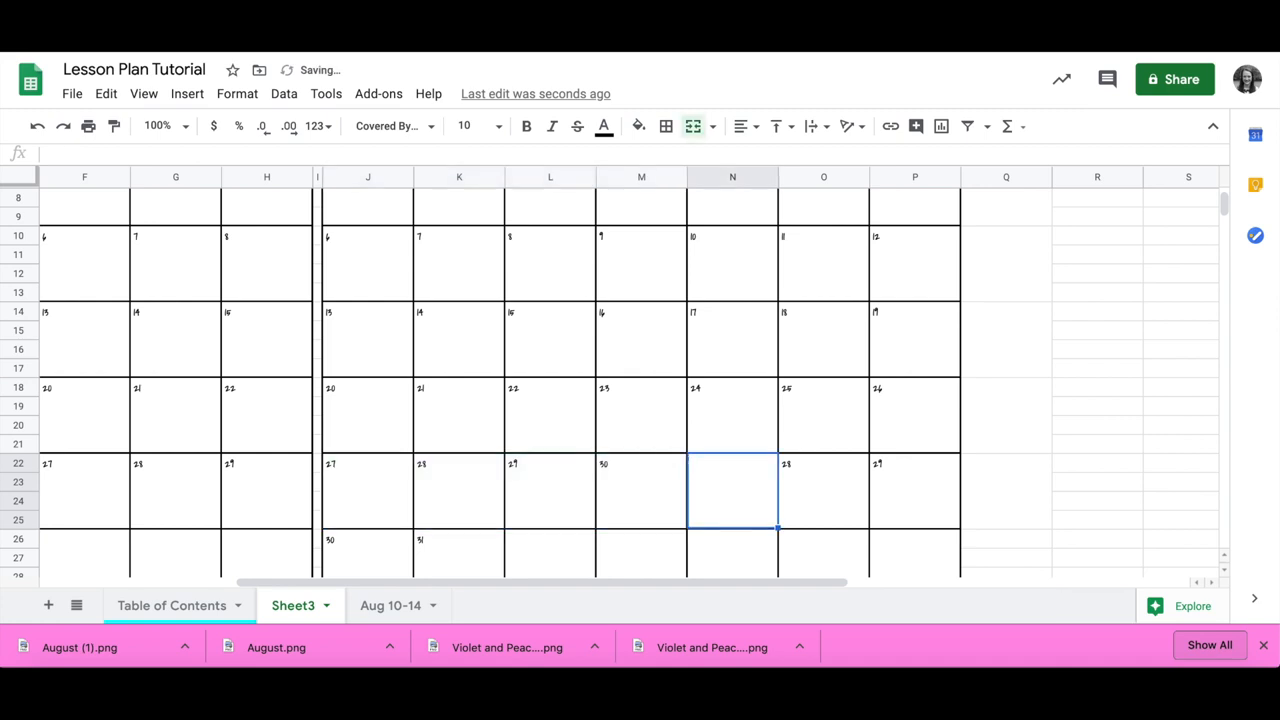
key(Tab)
key(Delete)
key(Tab)
click(350, 560)
key(Delete)
key(Tab)
key(Delete)
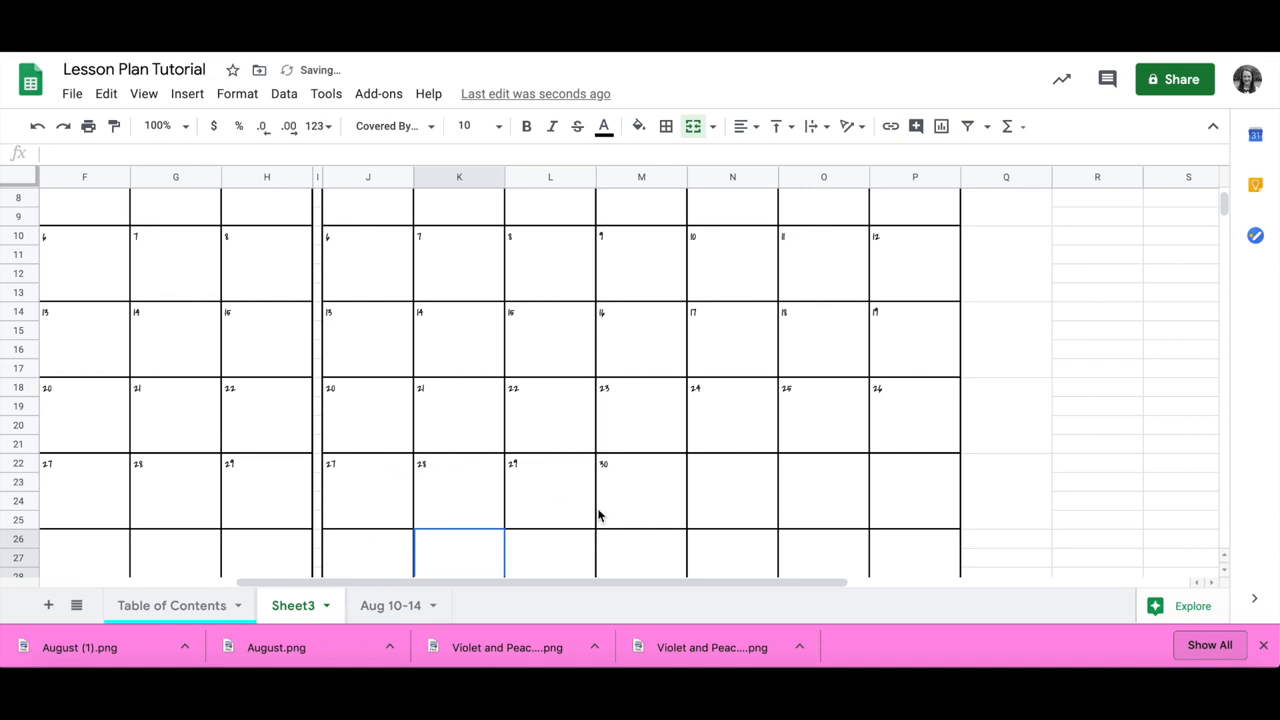
Step: Fill the two blank Sunday and Monday cells before September 1 with light gray
scroll(598, 516, up, 2)
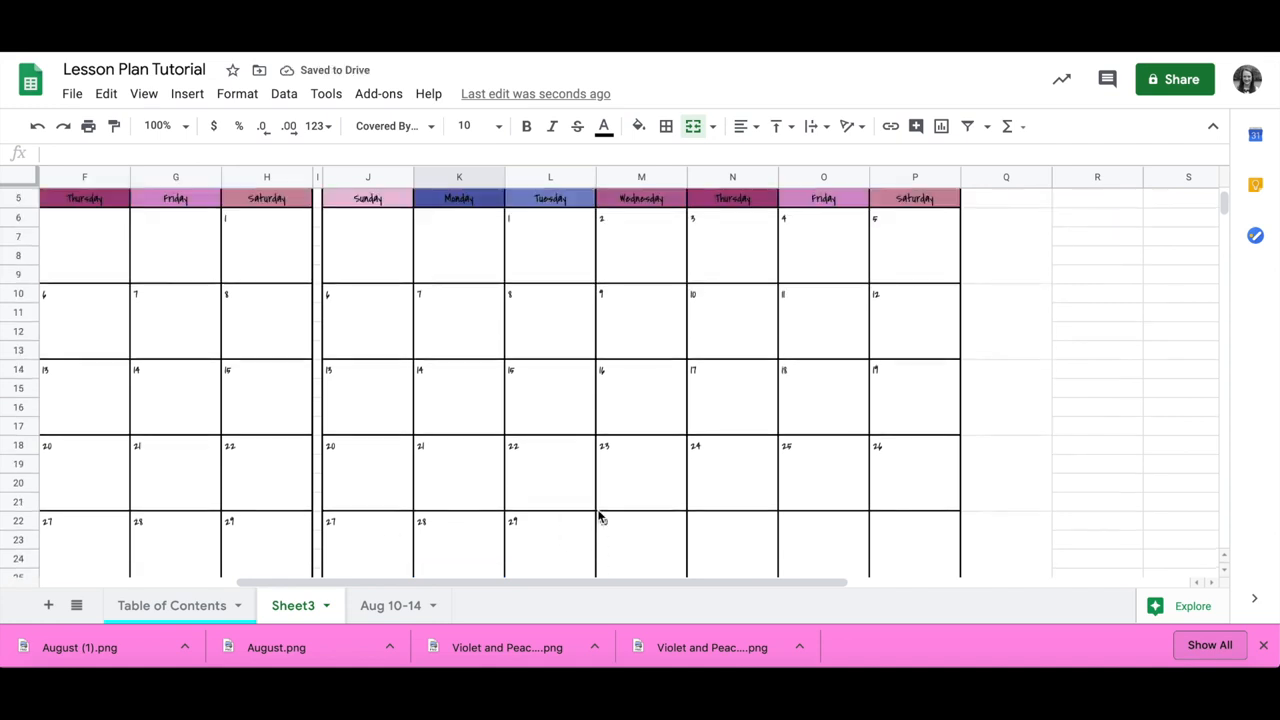
scroll(598, 516, up, 3)
click(462, 438)
shift+click(369, 429)
click(641, 127)
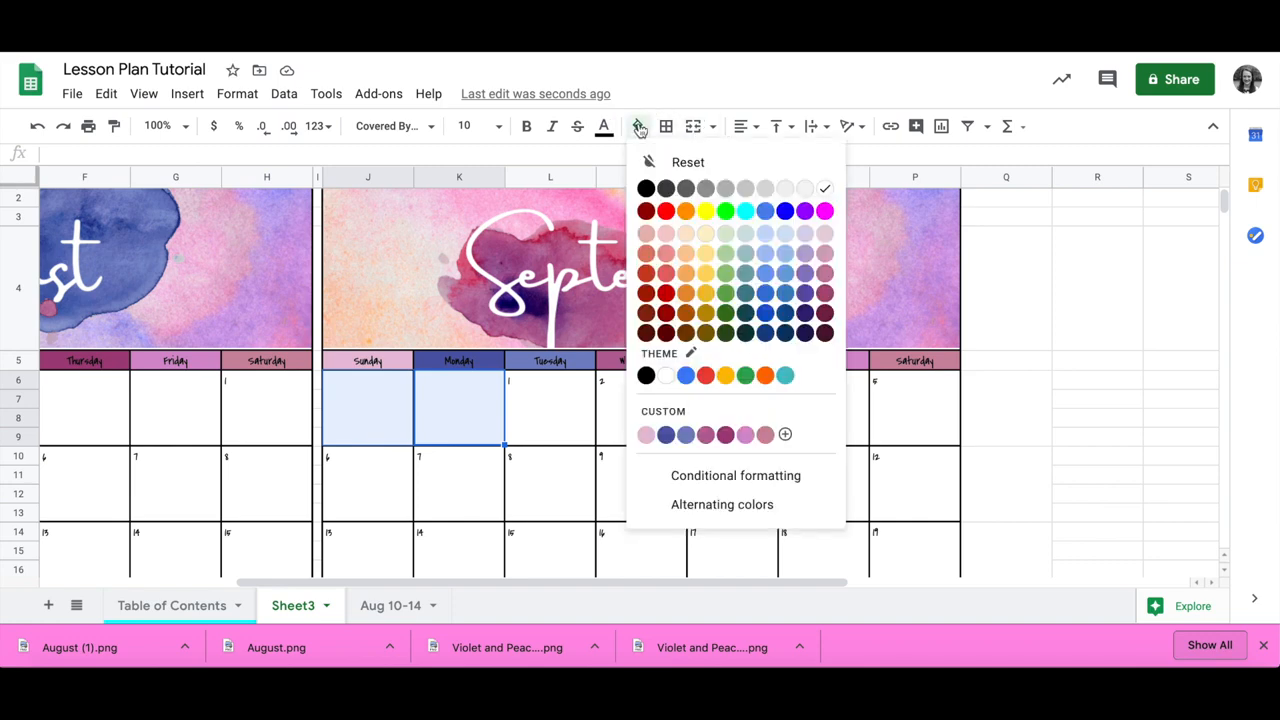
click(786, 190)
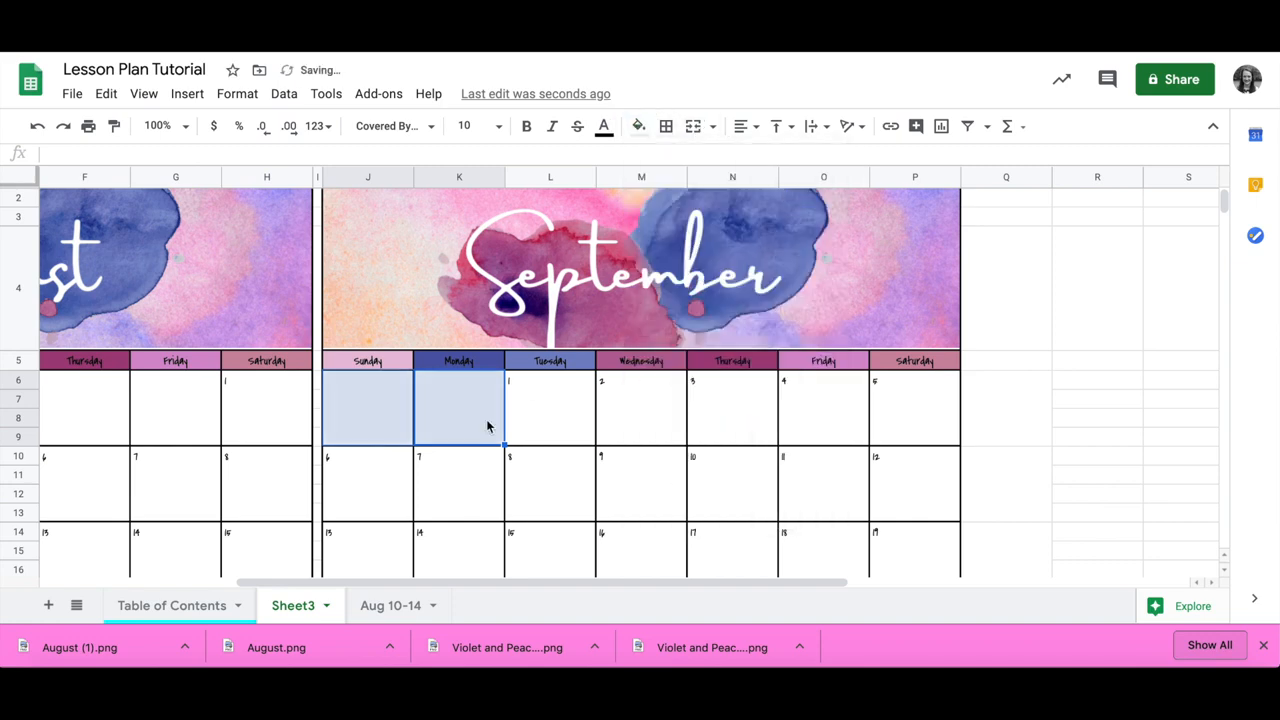
Step: Review the layout and dates of the side-by-side August and September calendars
scroll(447, 456, left, 1)
click(447, 460)
scroll(447, 460, down, 3)
scroll(447, 460, left, 2)
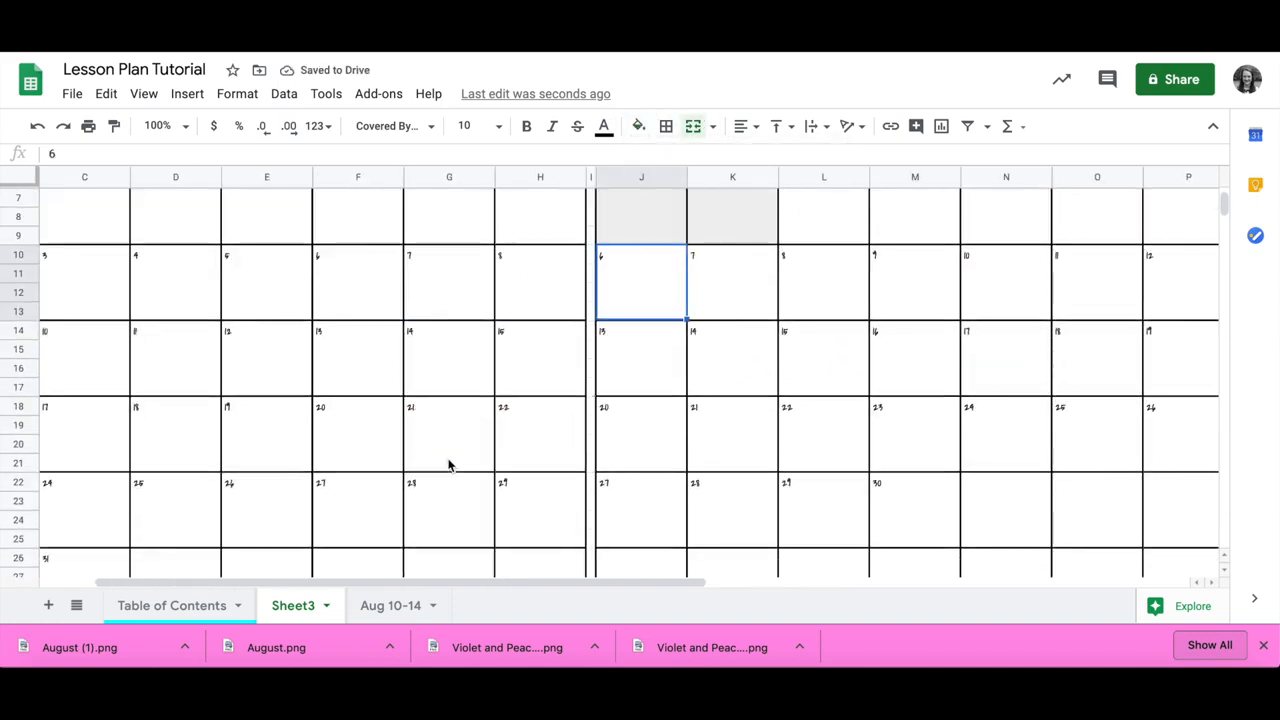
scroll(448, 465, right, 3)
scroll(448, 465, up, 3)
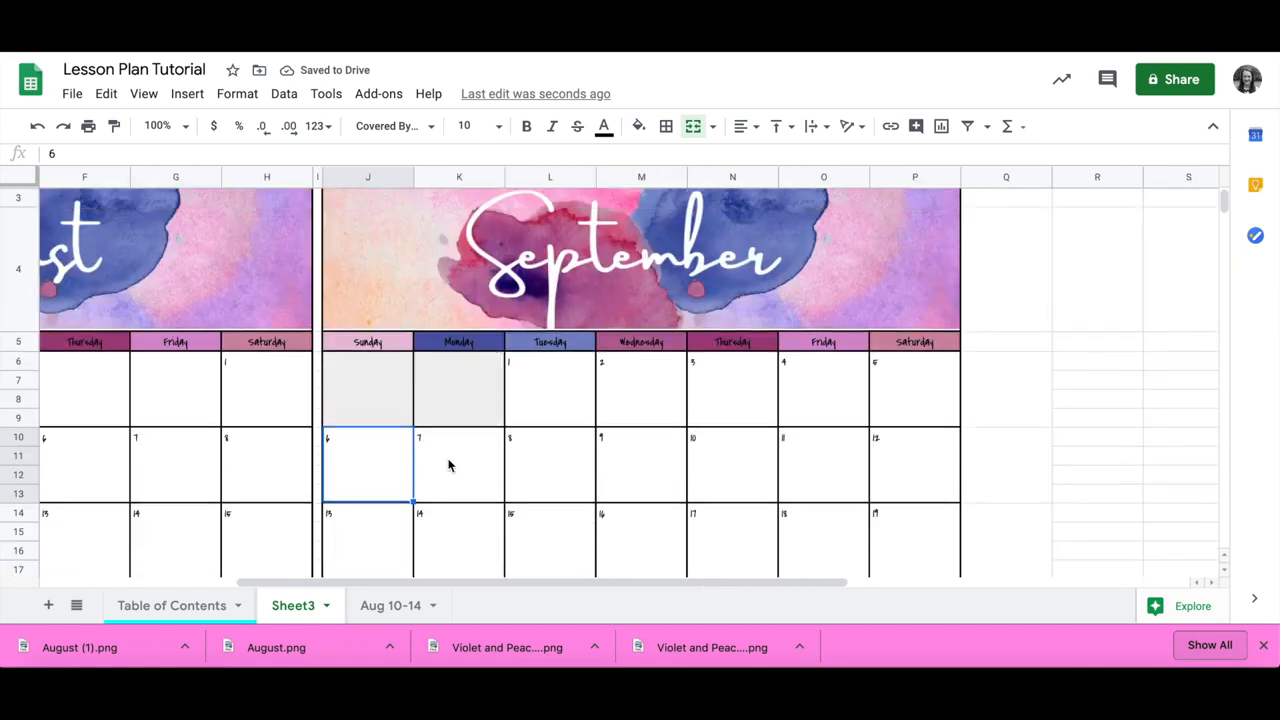
scroll(448, 465, left, 4)
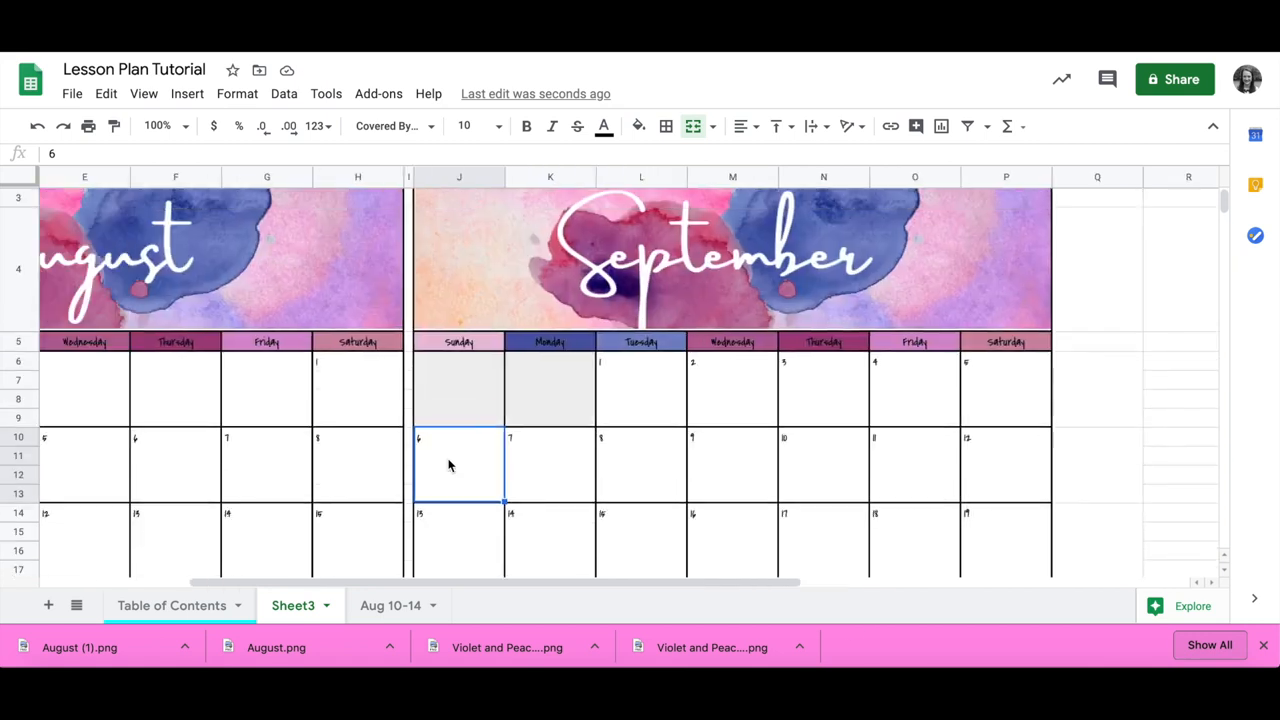
scroll(448, 465, up, 1)
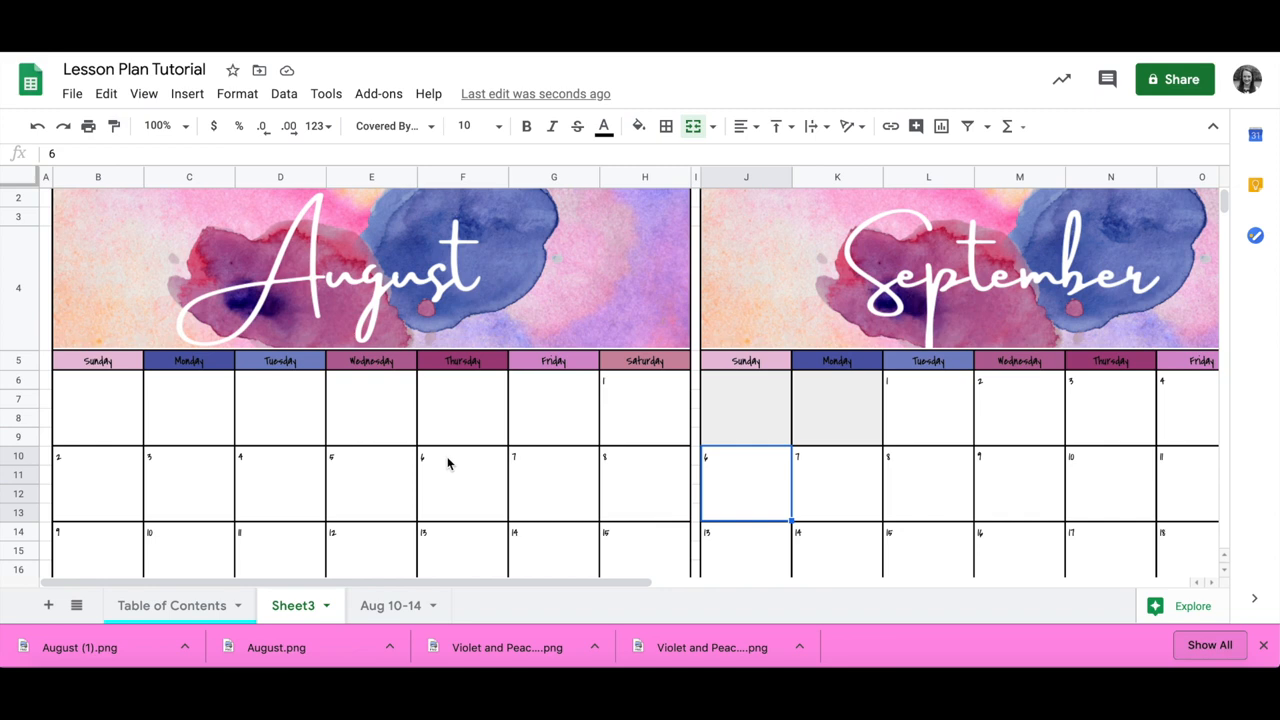
Step: Link the August 10 date cell to the Aug 10-14 sheet of this spreadsheet
scroll(172, 487, down, 2)
click(175, 508)
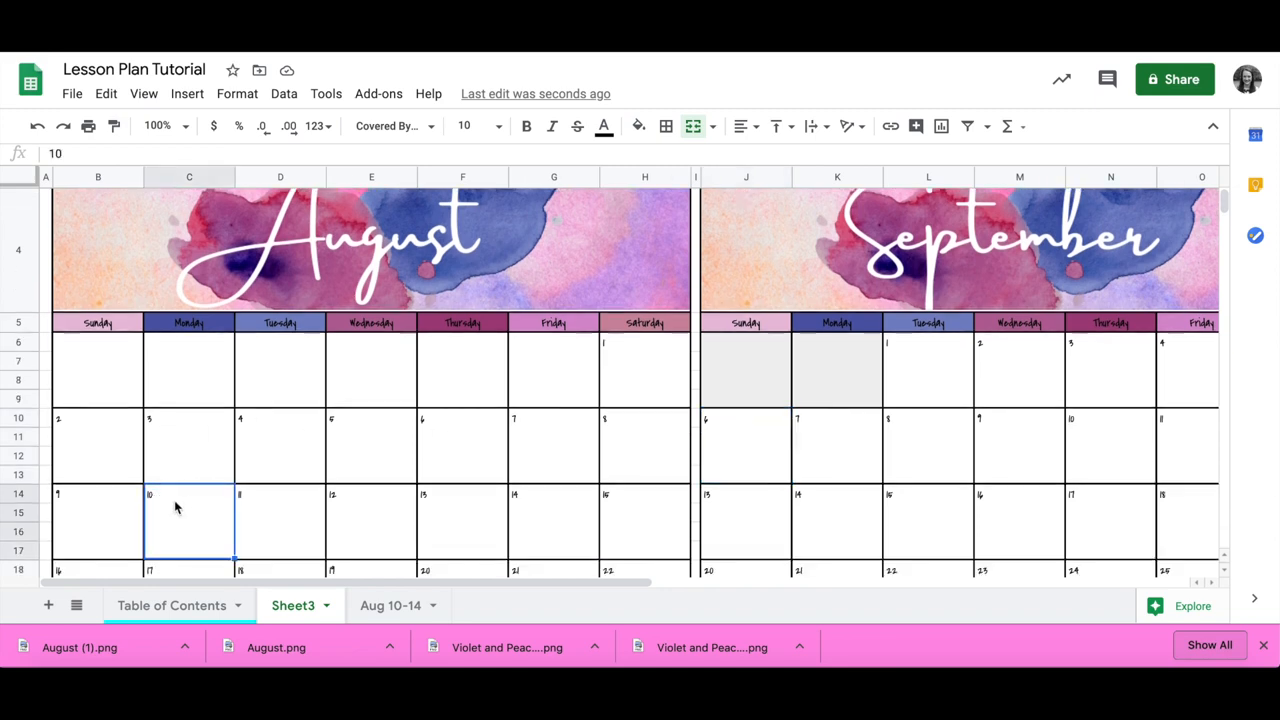
key(ctrl+k)
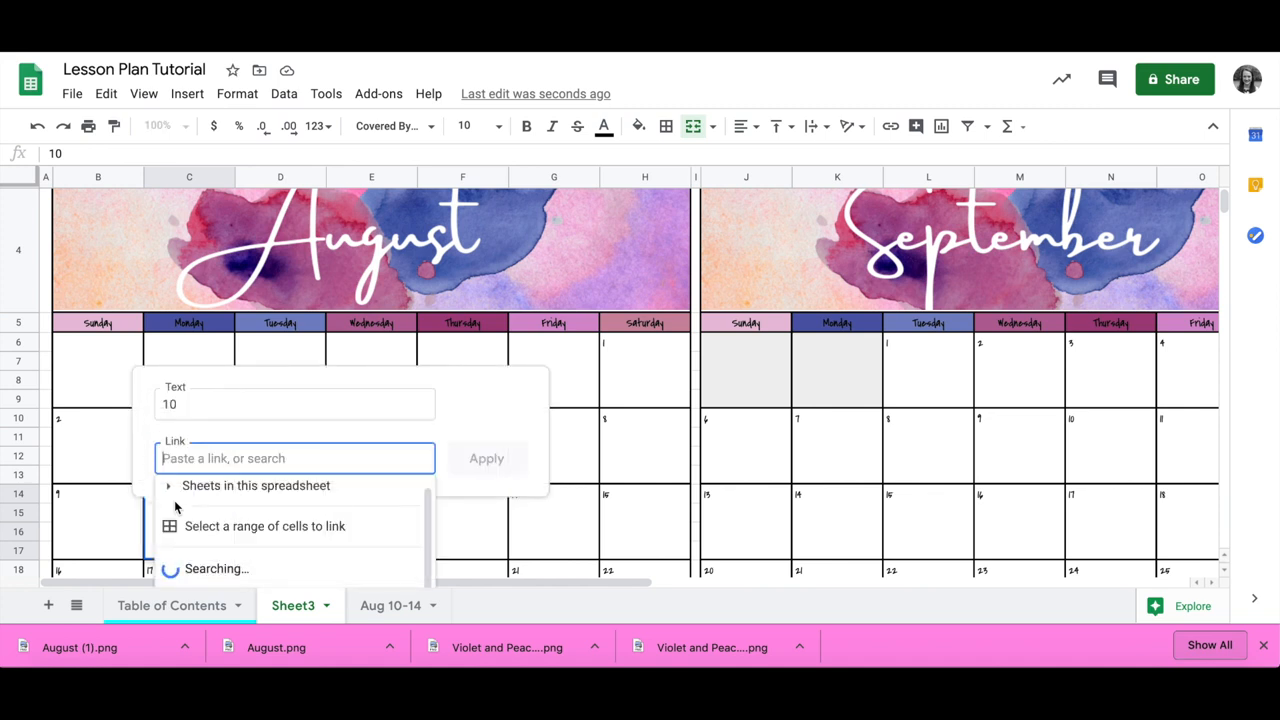
click(218, 490)
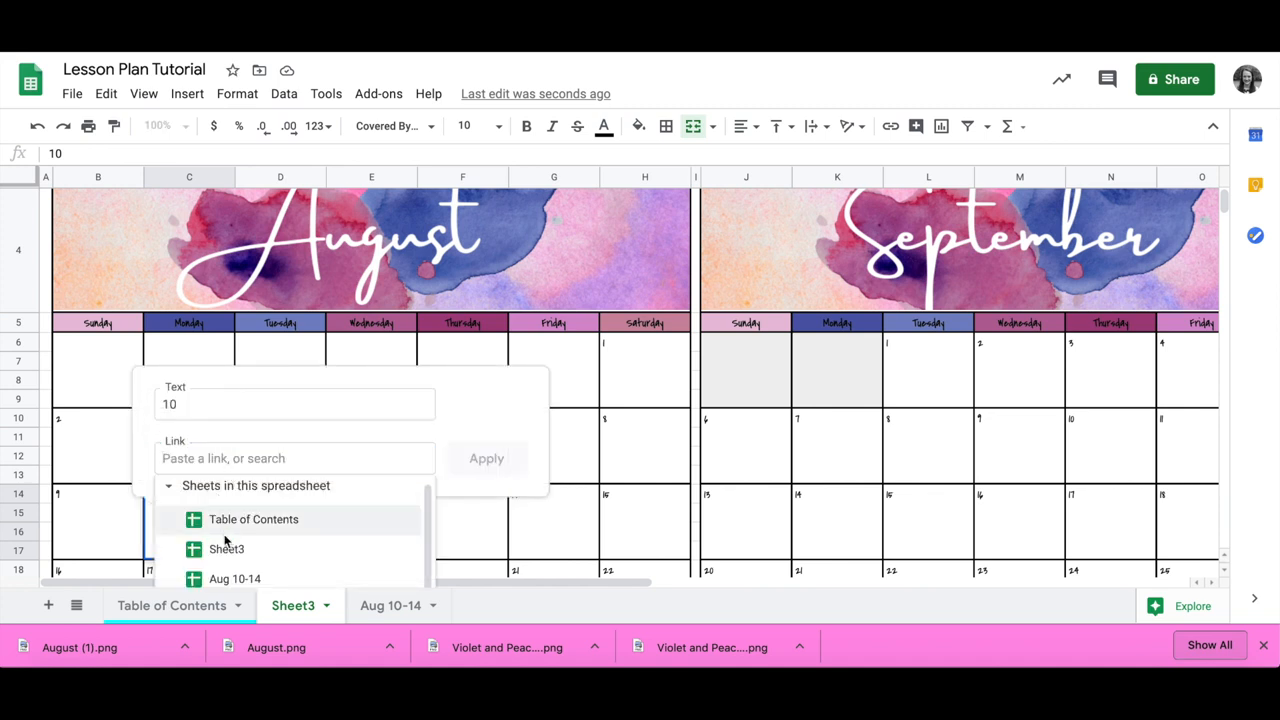
click(237, 580)
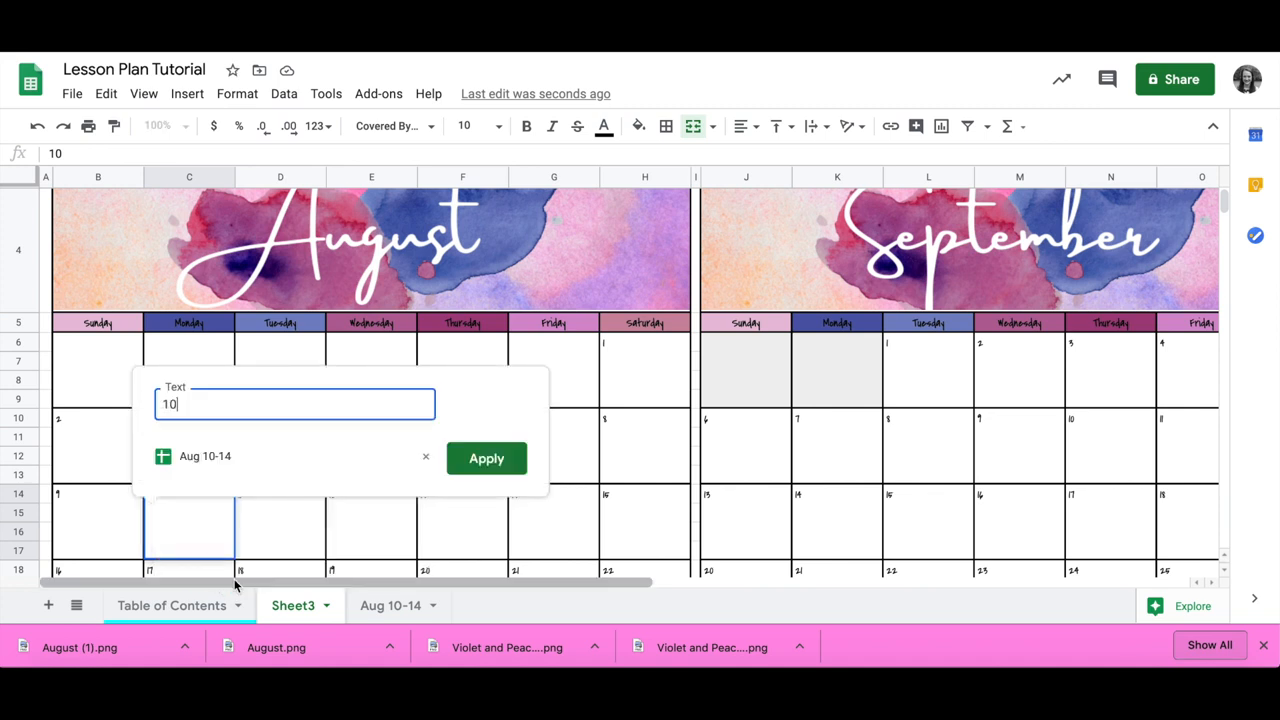
click(487, 459)
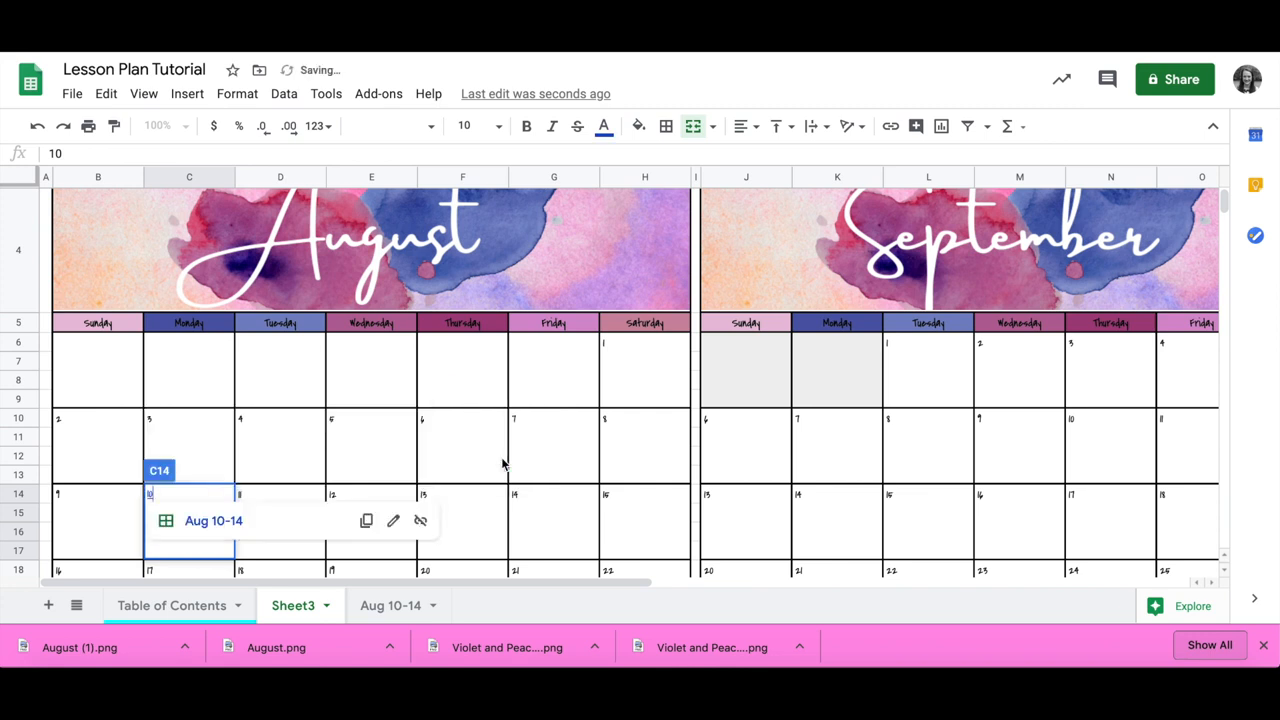
Step: Follow the link in the August 10 cell to test that it opens the Aug 10-14 sheet
scroll(503, 463, down, 2)
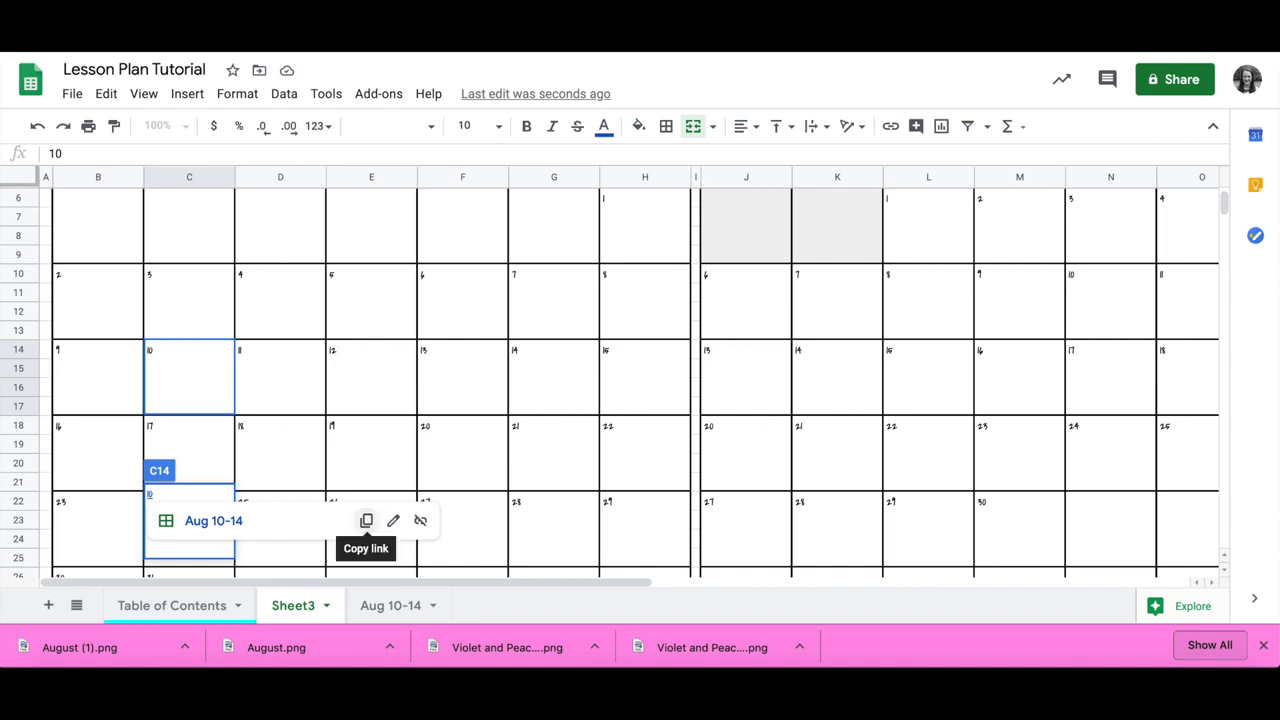
click(287, 388)
click(183, 395)
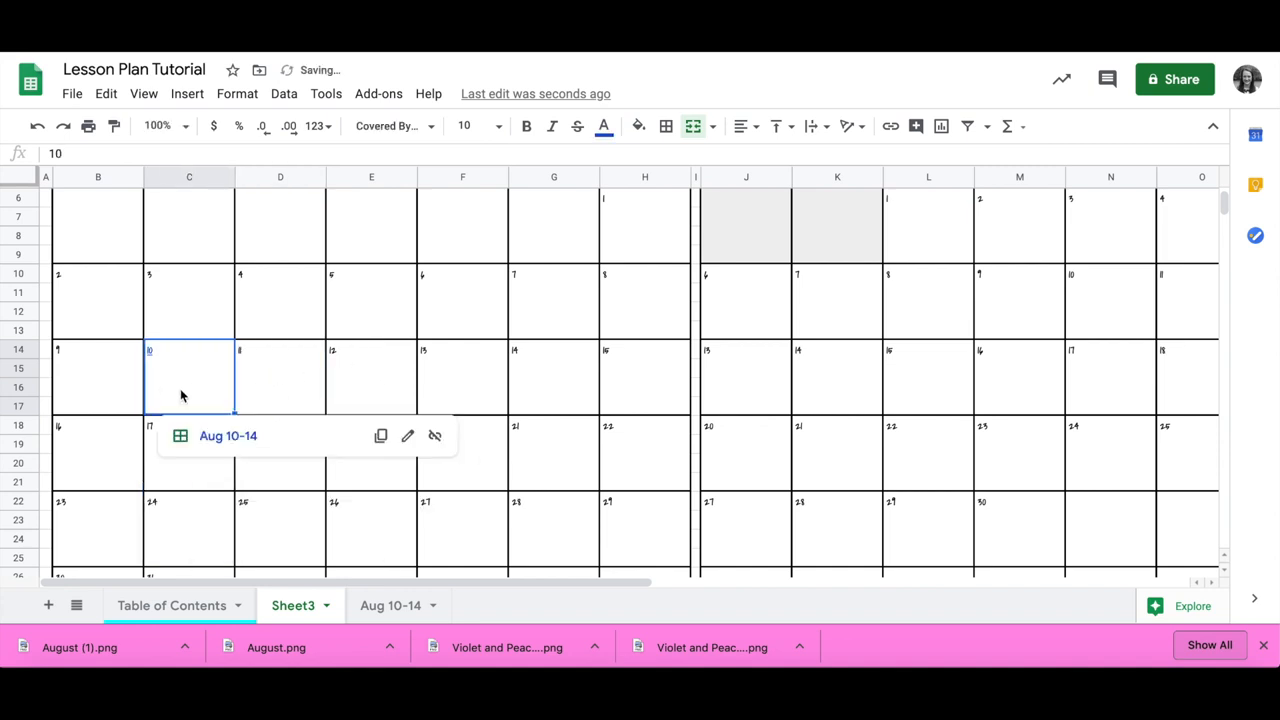
click(225, 437)
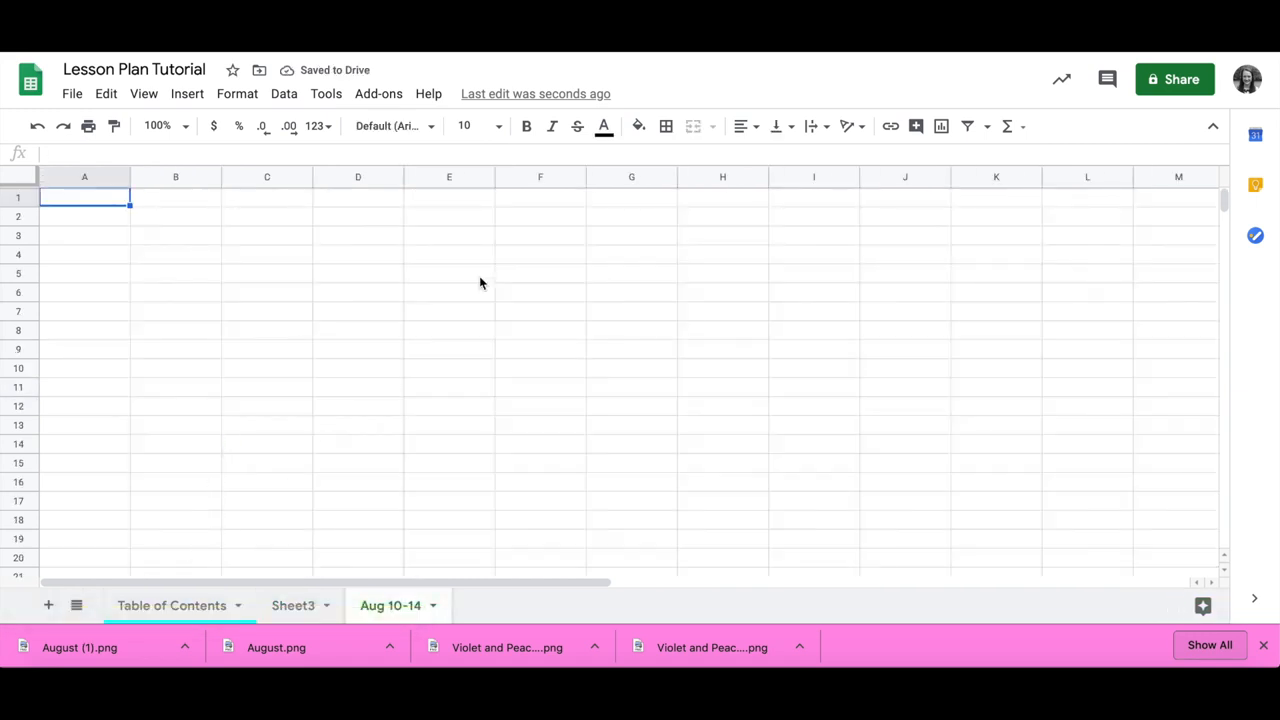